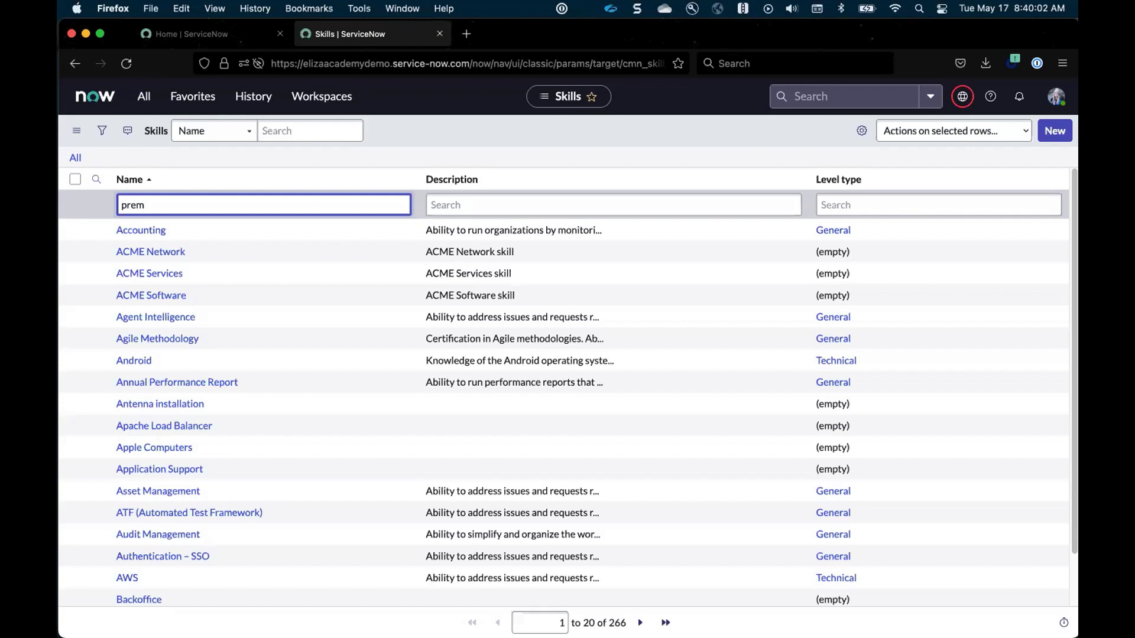
- Filter the skills list by names starting with "premier" and open the Premier Support Certified skill
text(ier)
key(Return)
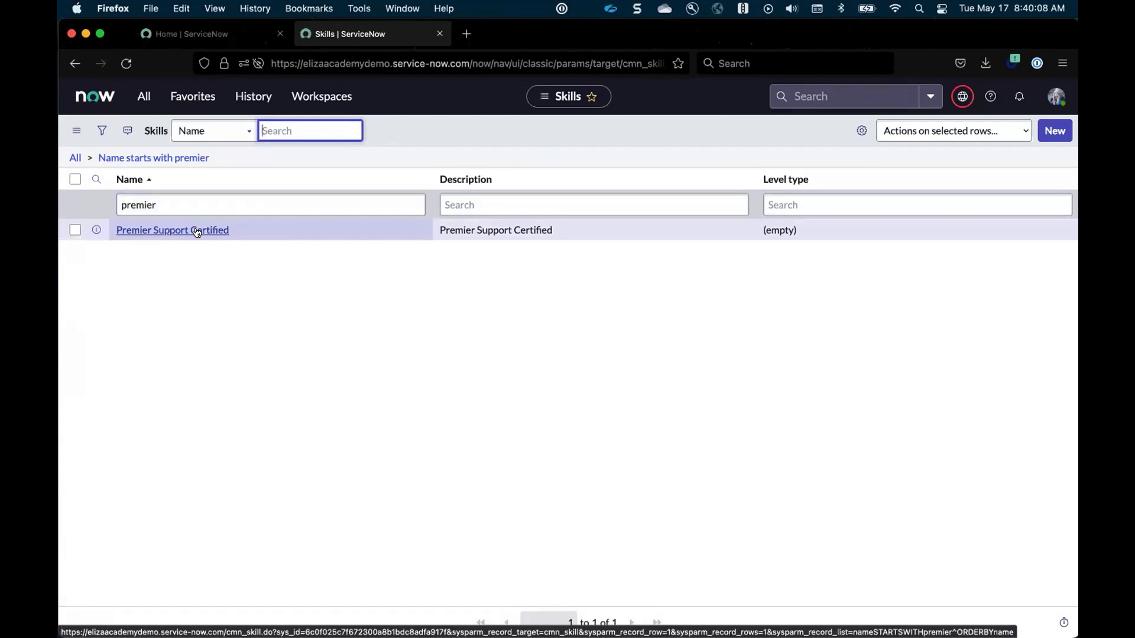
click(197, 230)
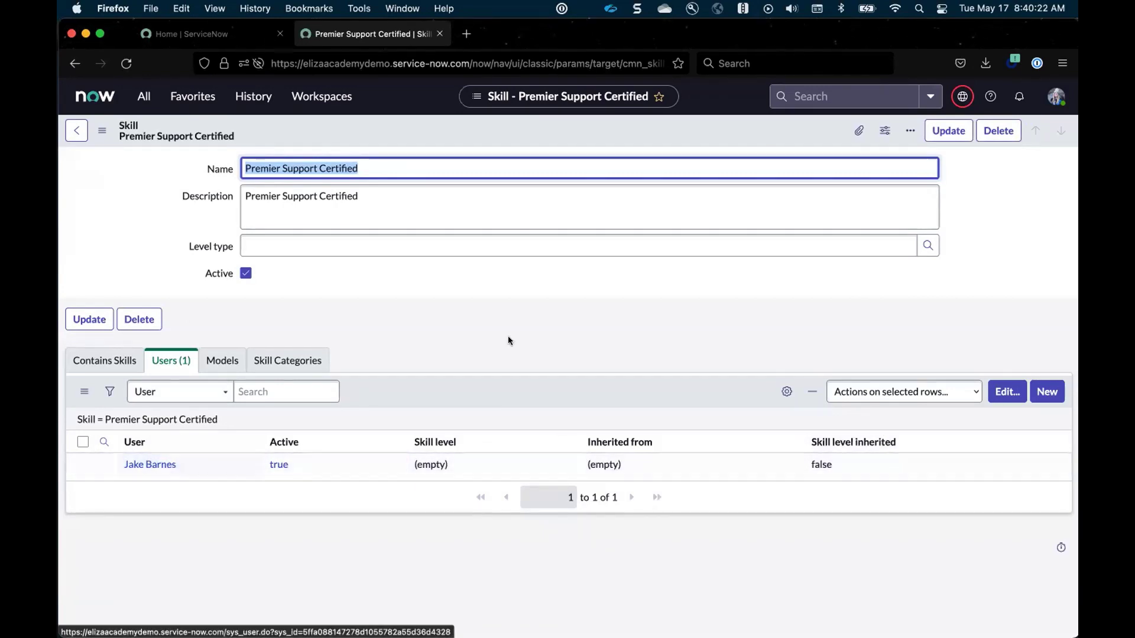
- Review the users assigned to the Premier Support Certified skill in its member editor and save the list
click(1006, 392)
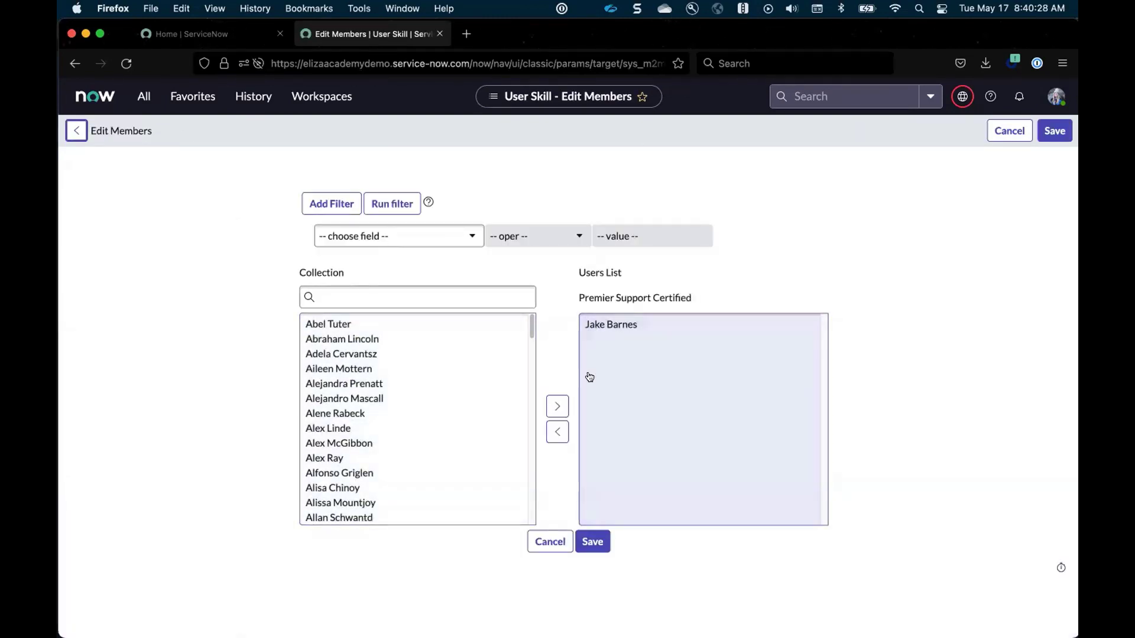
click(599, 544)
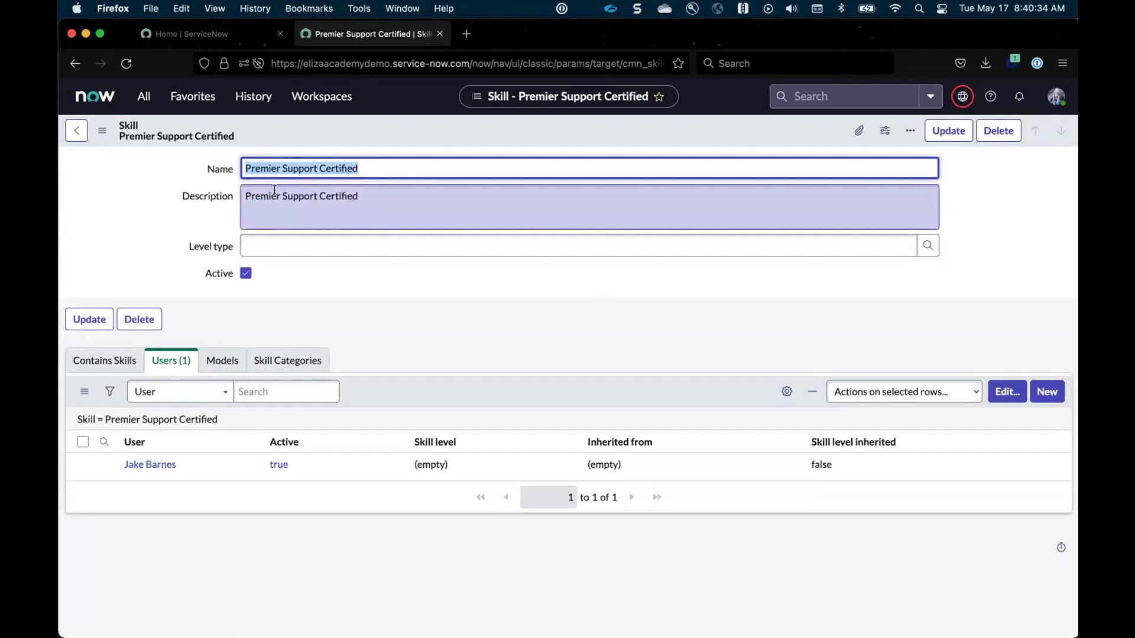
key(Tab)
key(Tab)
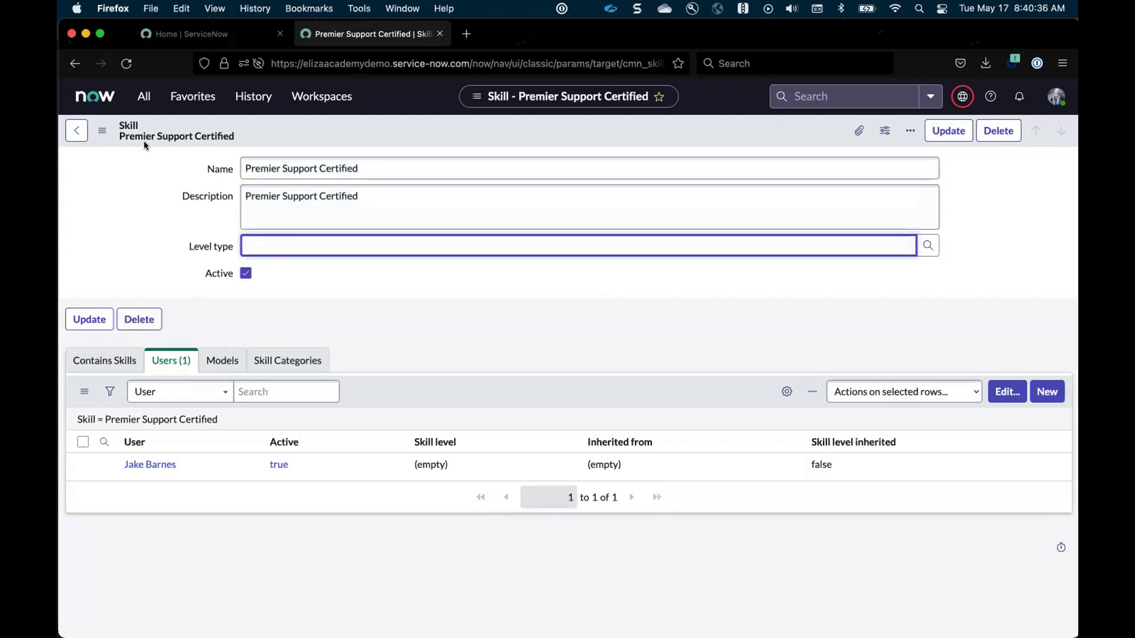
- Filter the application navigator by "group" and open the Groups module under Advanced Work Assignment
click(140, 104)
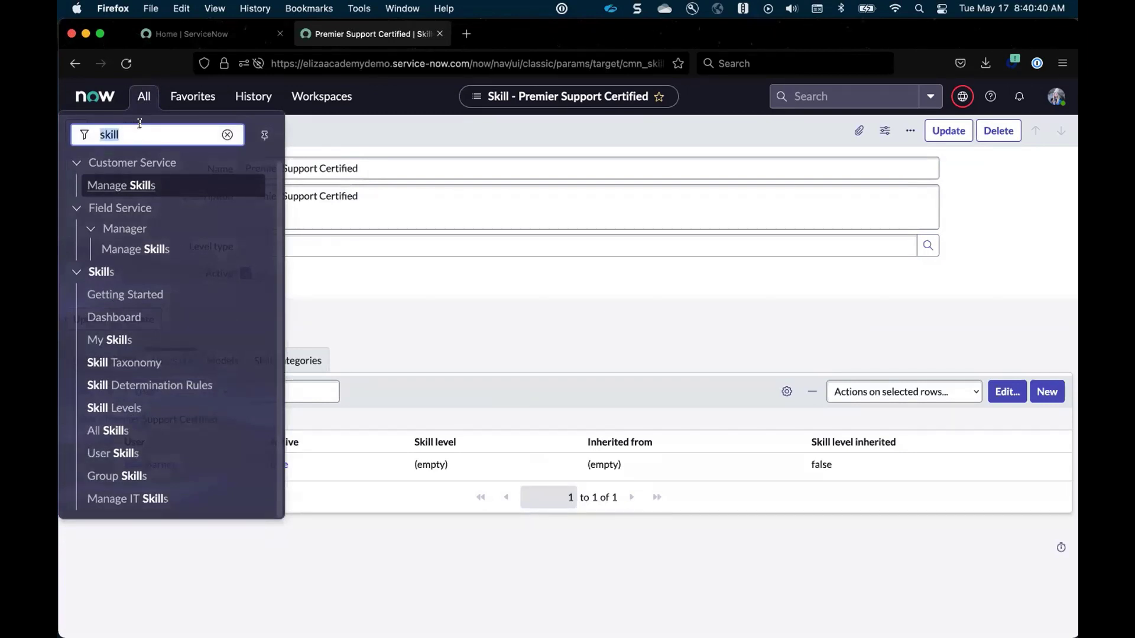
text(gr)
key(BackSpace)
key(BackSpace)
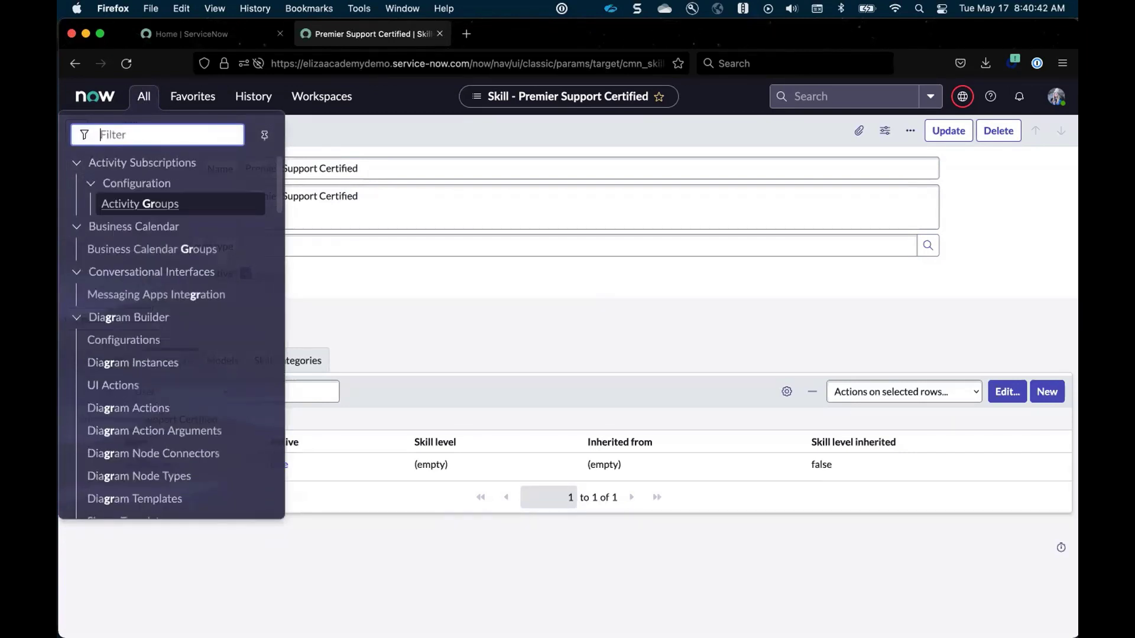
text(group)
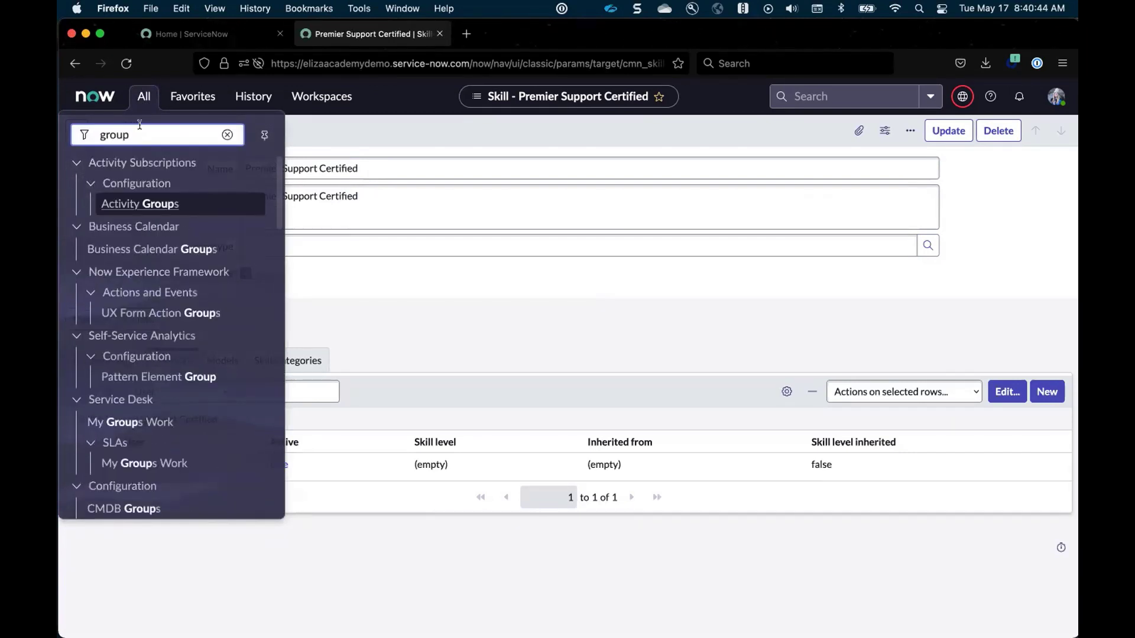
scroll(184, 425, down, 6)
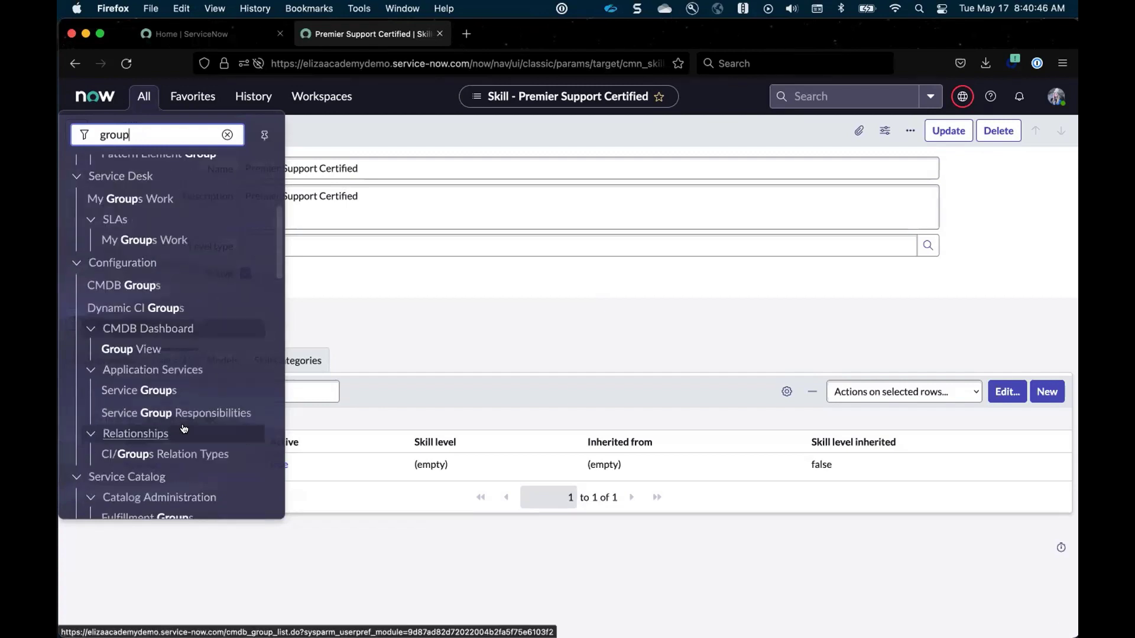
scroll(184, 426, down, 1)
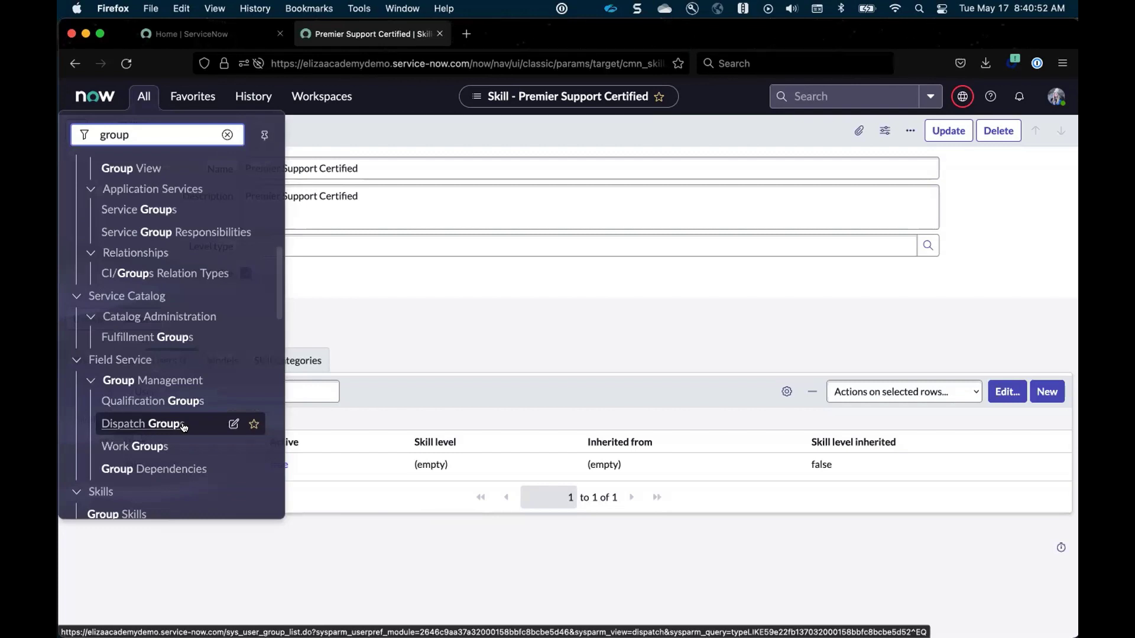
scroll(172, 424, down, 5)
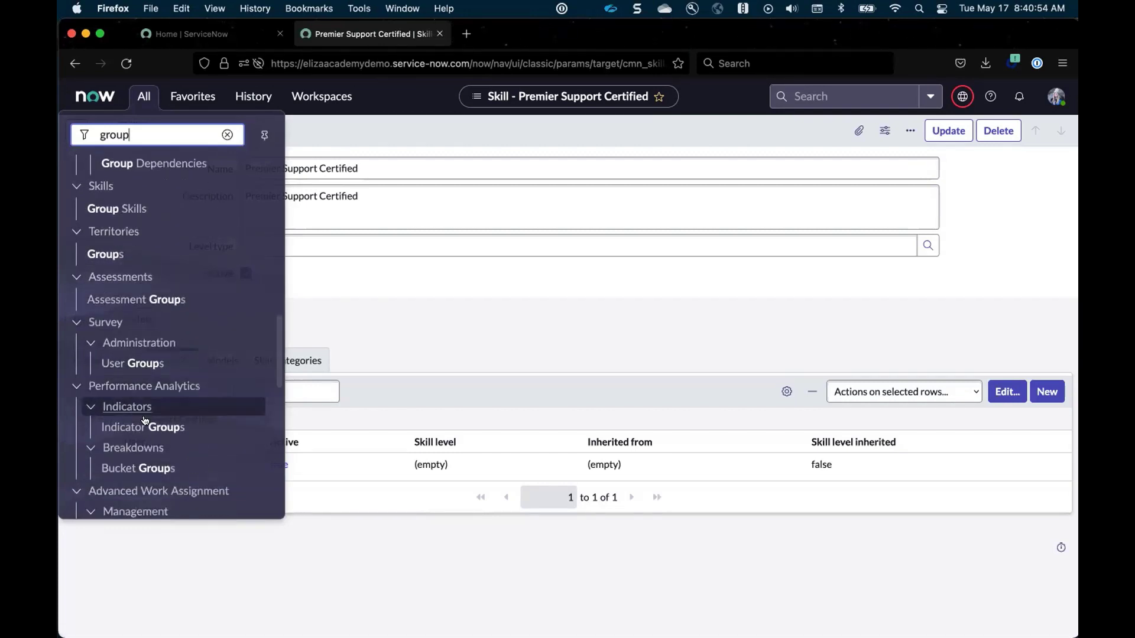
scroll(143, 421, down, 5)
click(134, 263)
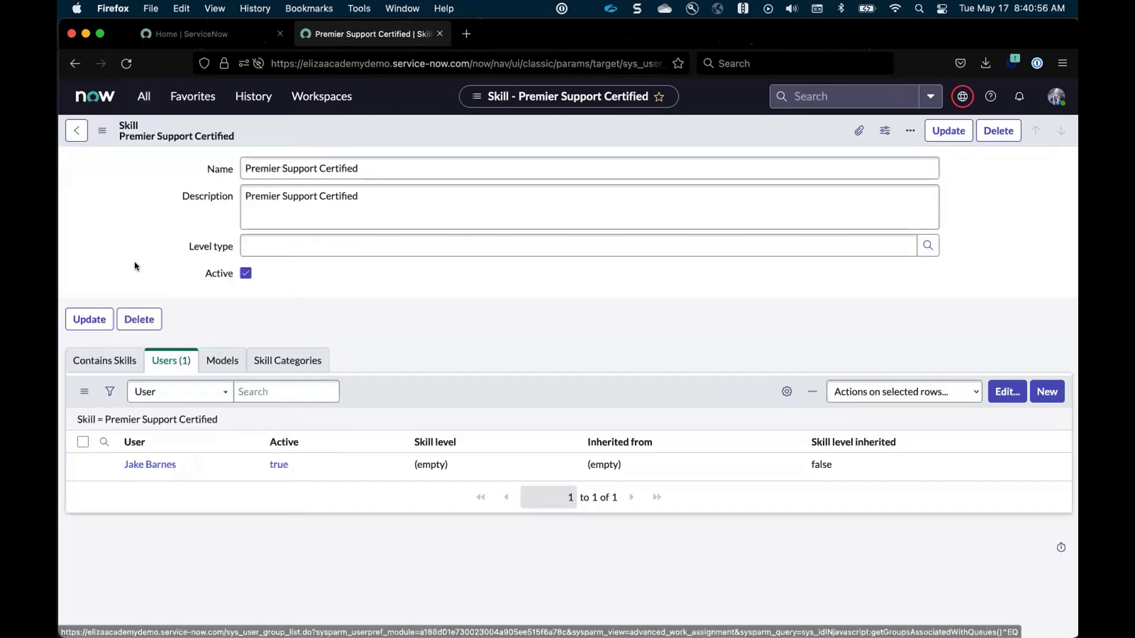
- Open the Groups module under System Security, Users and Groups
click(144, 96)
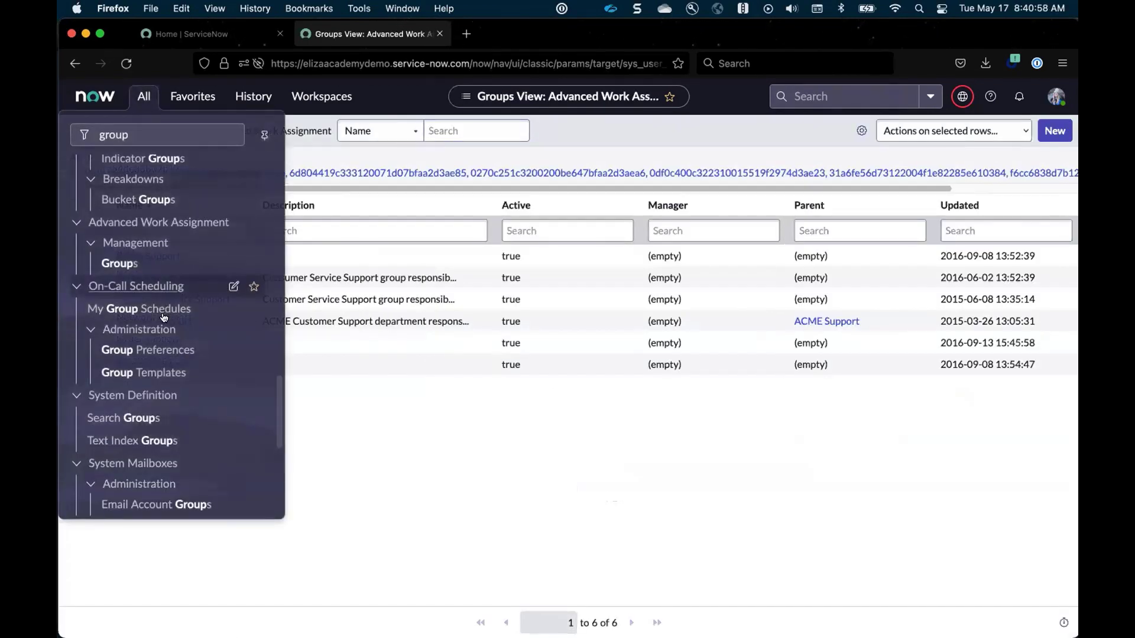
scroll(165, 317, down, 6)
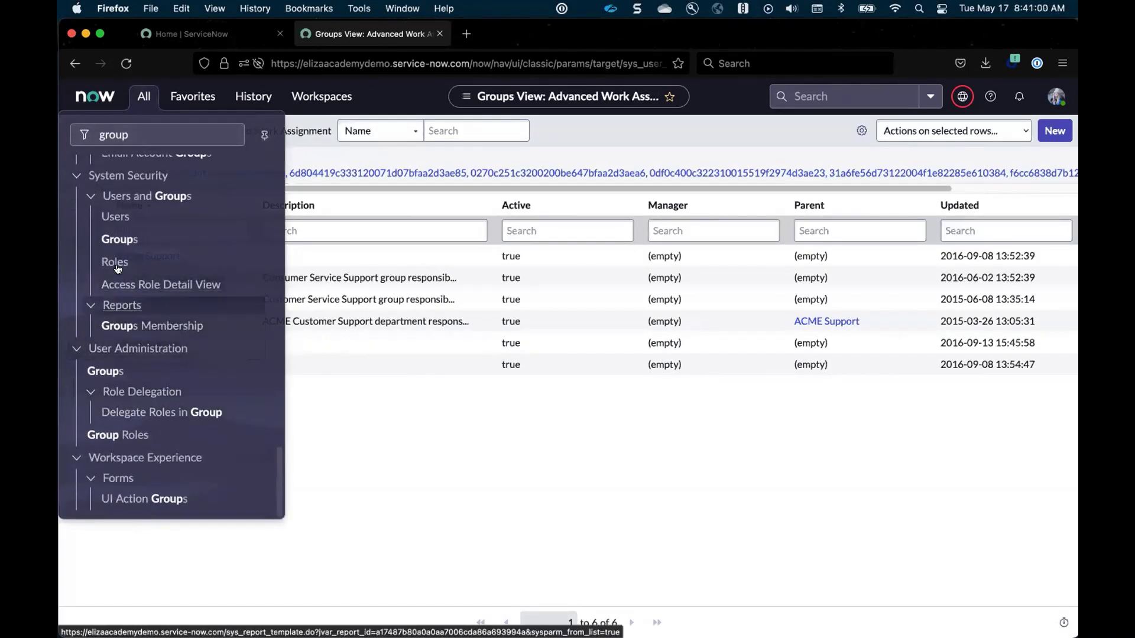
click(116, 240)
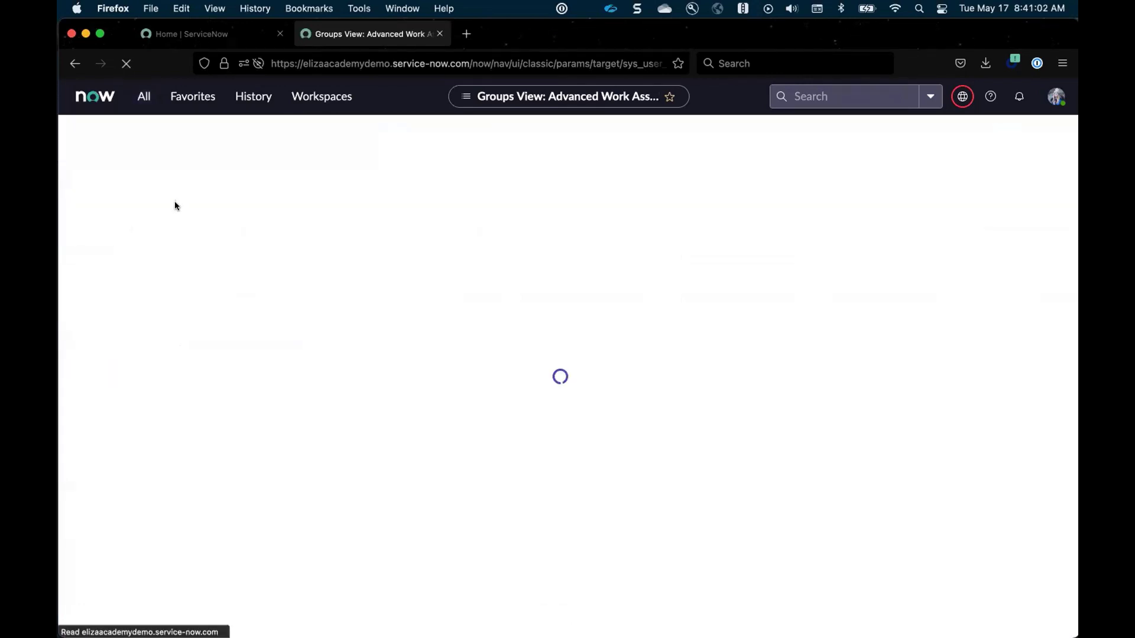
- Filter the groups by name for "it support", open the IT Support group and view its members
text(it)
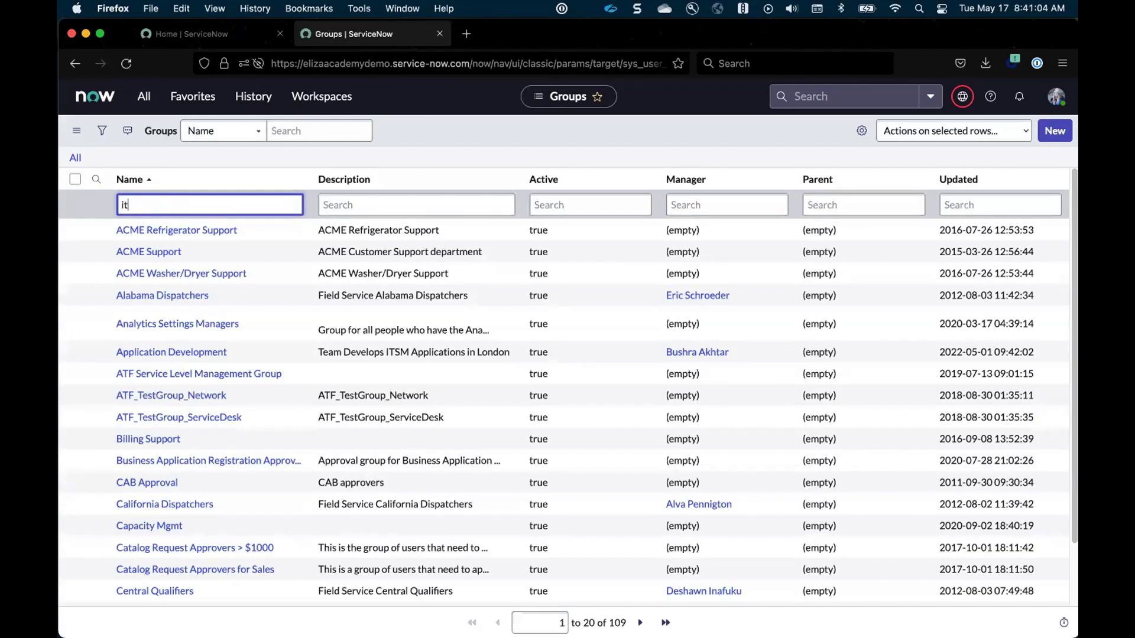
text( support)
key(Return)
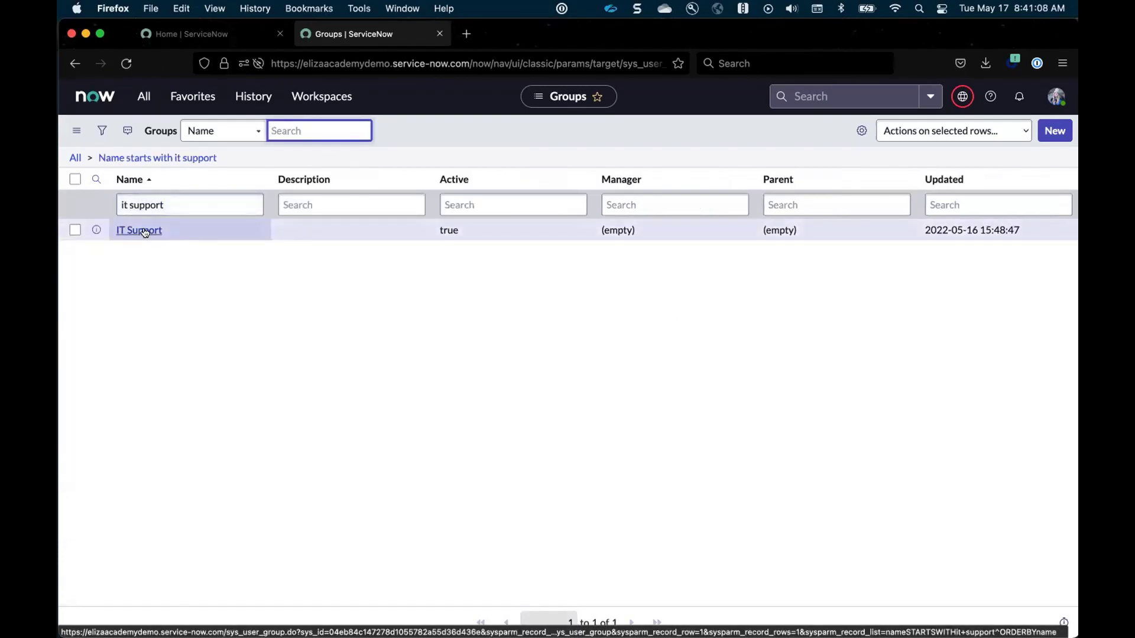
click(144, 231)
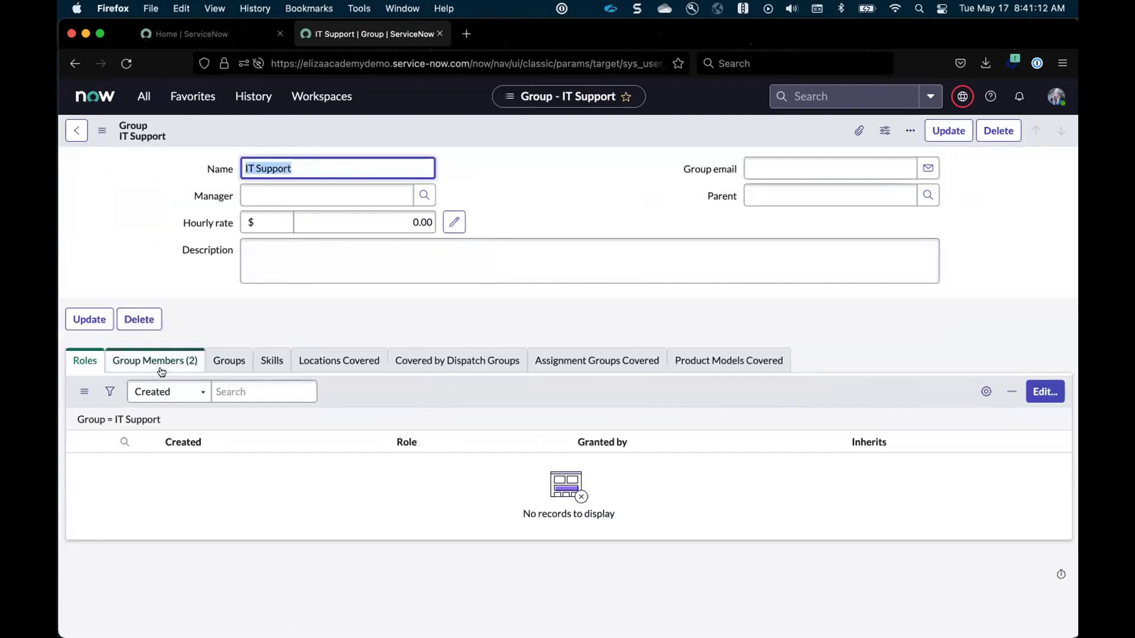
click(161, 369)
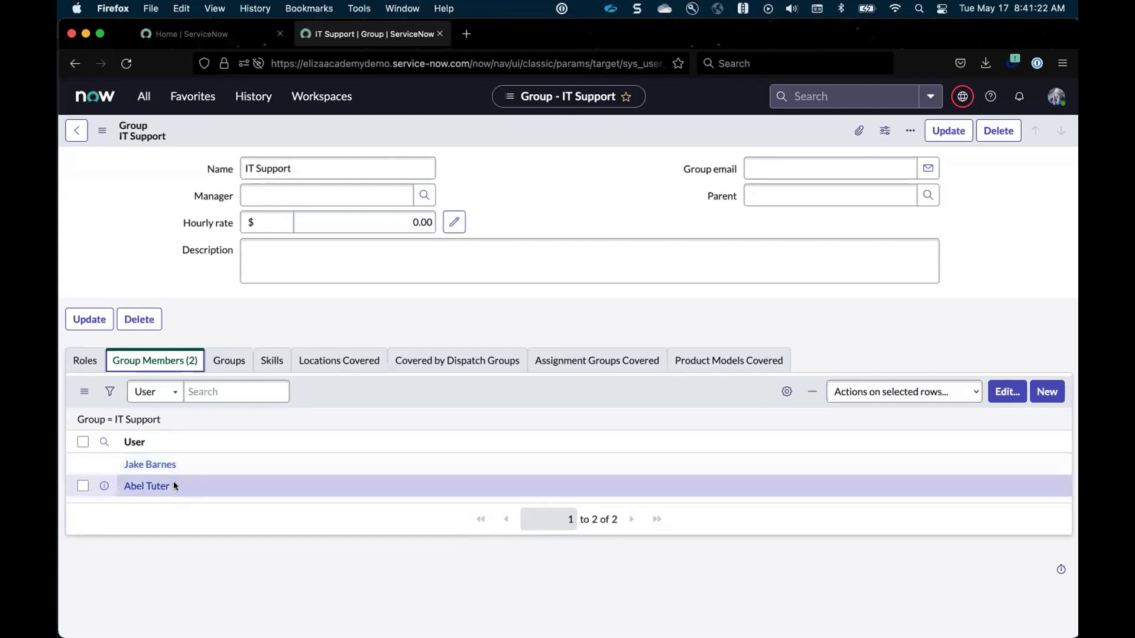
- Start editing the IT Support group's roles and add the awa_agent role
click(88, 363)
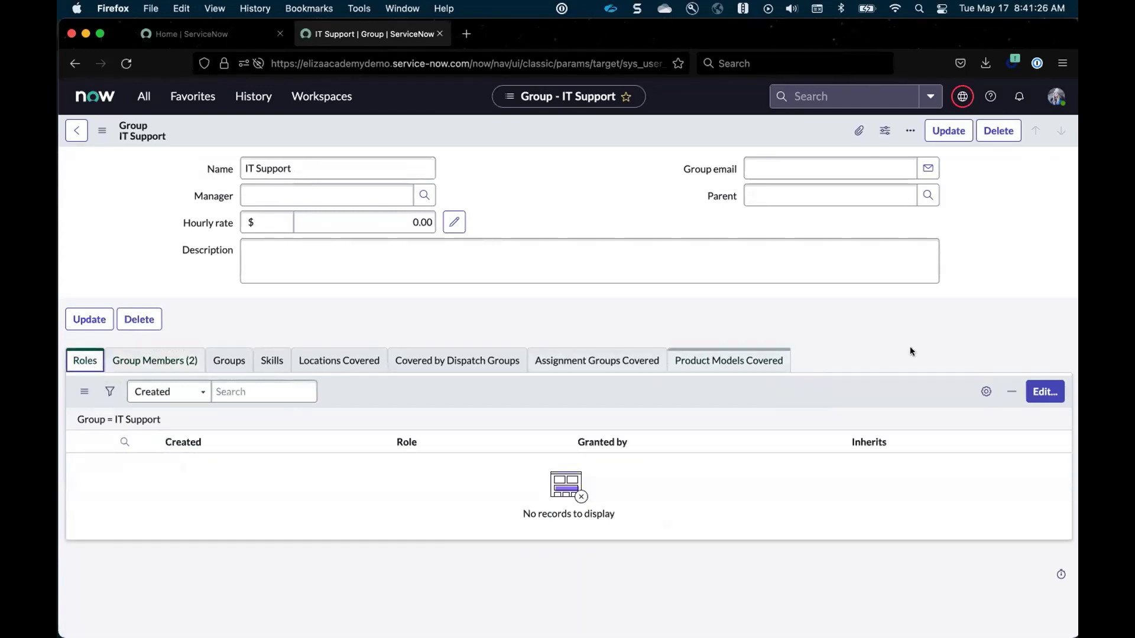
click(1043, 392)
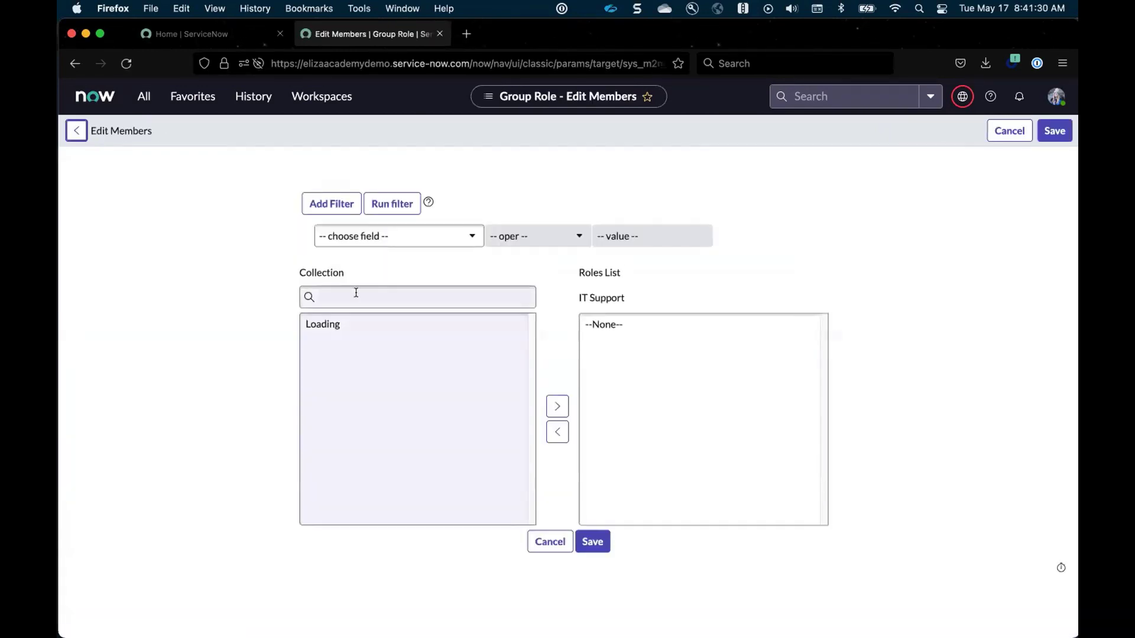
click(347, 300)
text(awa_)
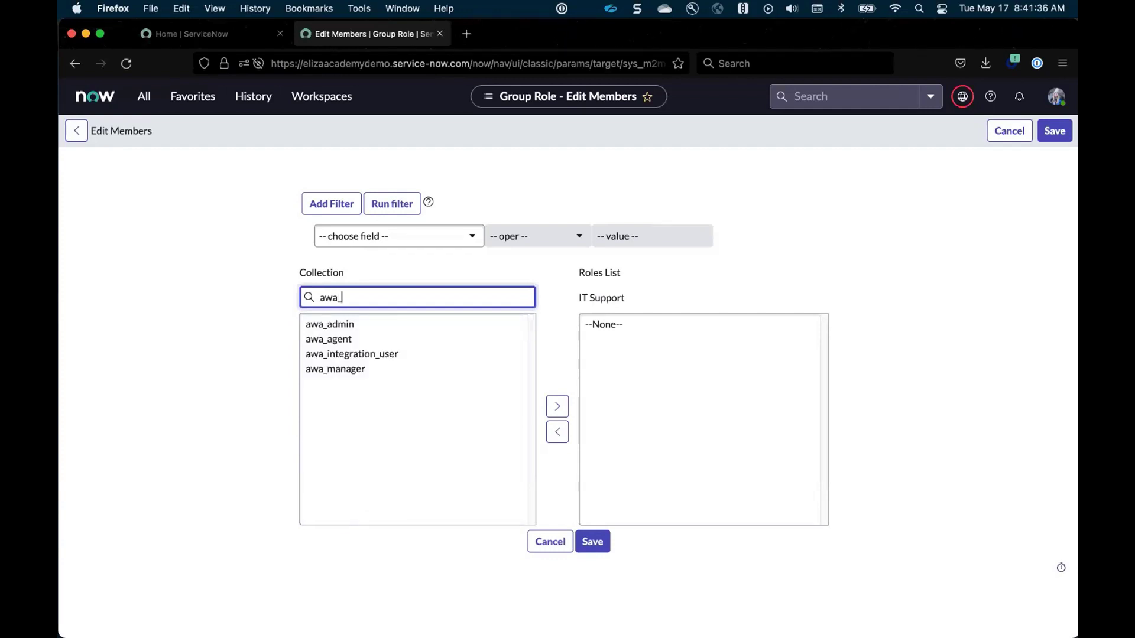
double_click(332, 340)
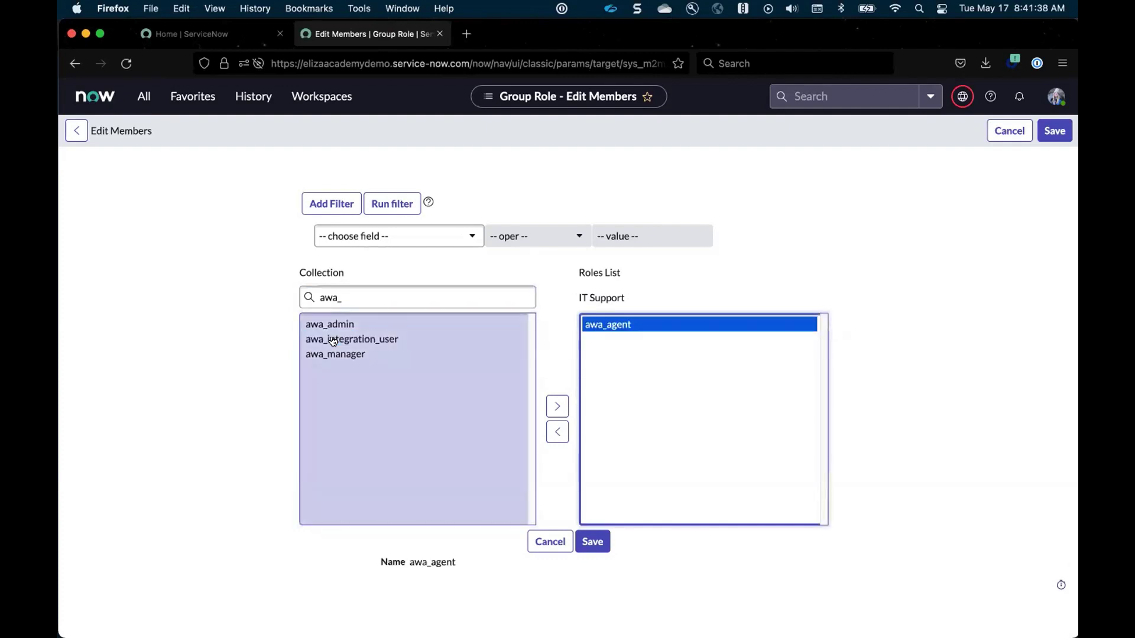
- Add the agent_workspace_user role to the IT Support group and save the role assignments
drag(341, 299, 287, 293)
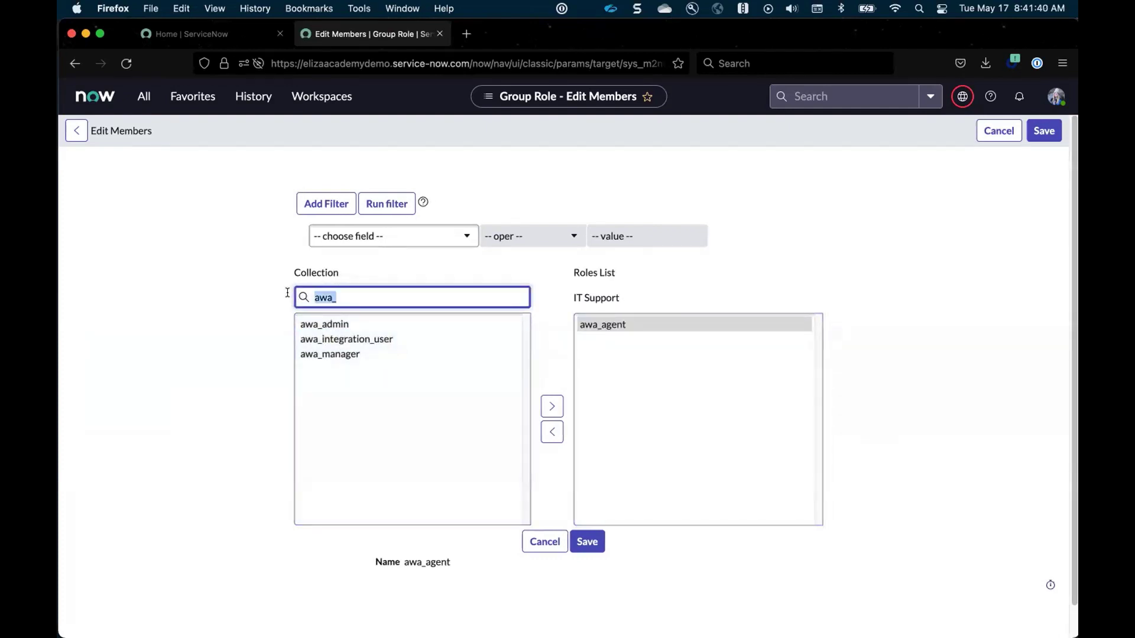
text(agent)
drag(307, 324, 354, 376)
double_click(349, 399)
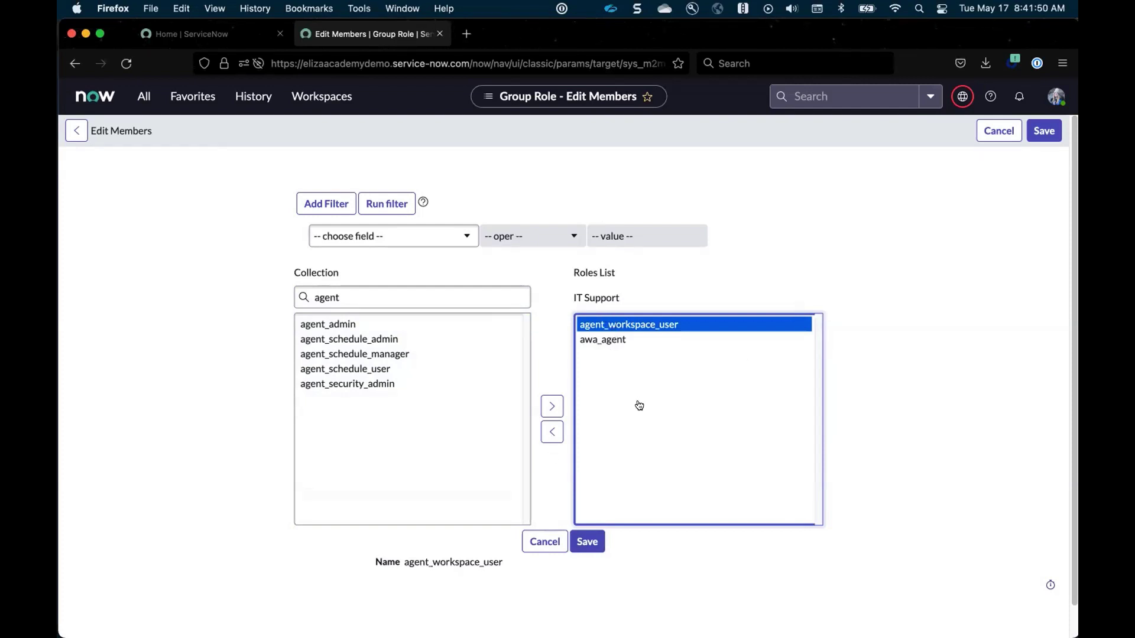
click(588, 541)
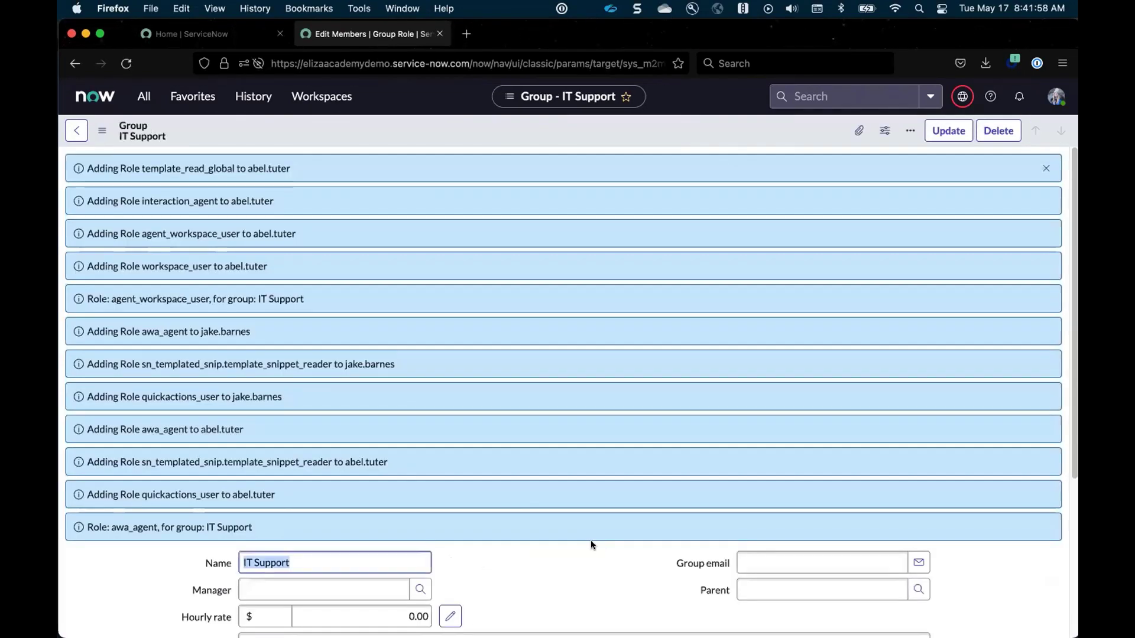
scroll(583, 561, down, 5)
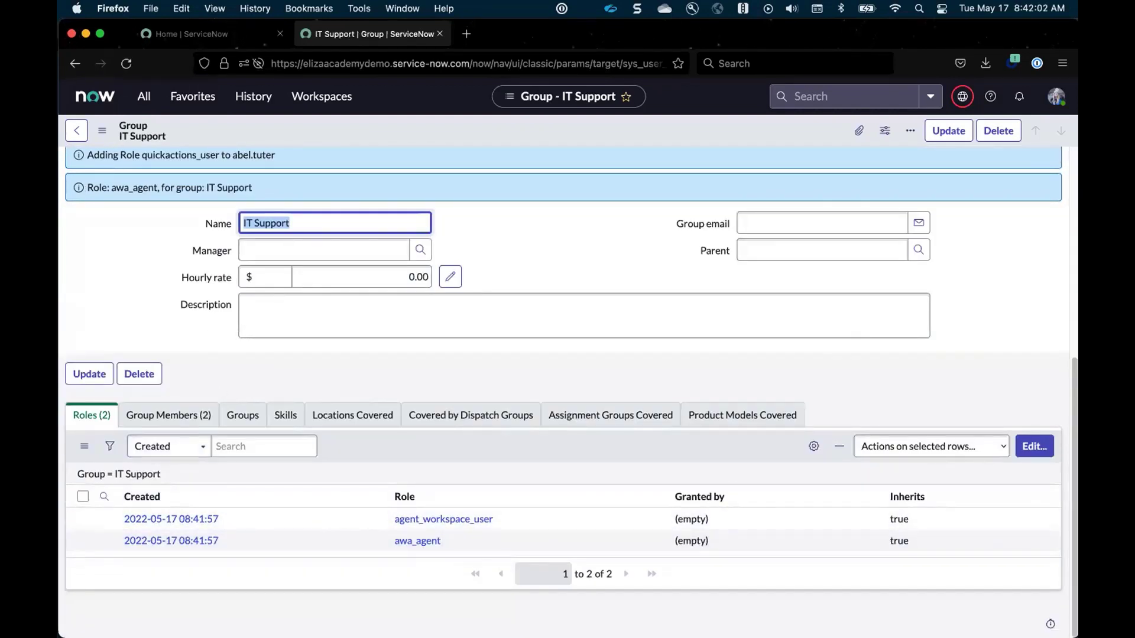
- Filter the application navigator by "business rule" and open Business Rules under System Definition
click(144, 97)
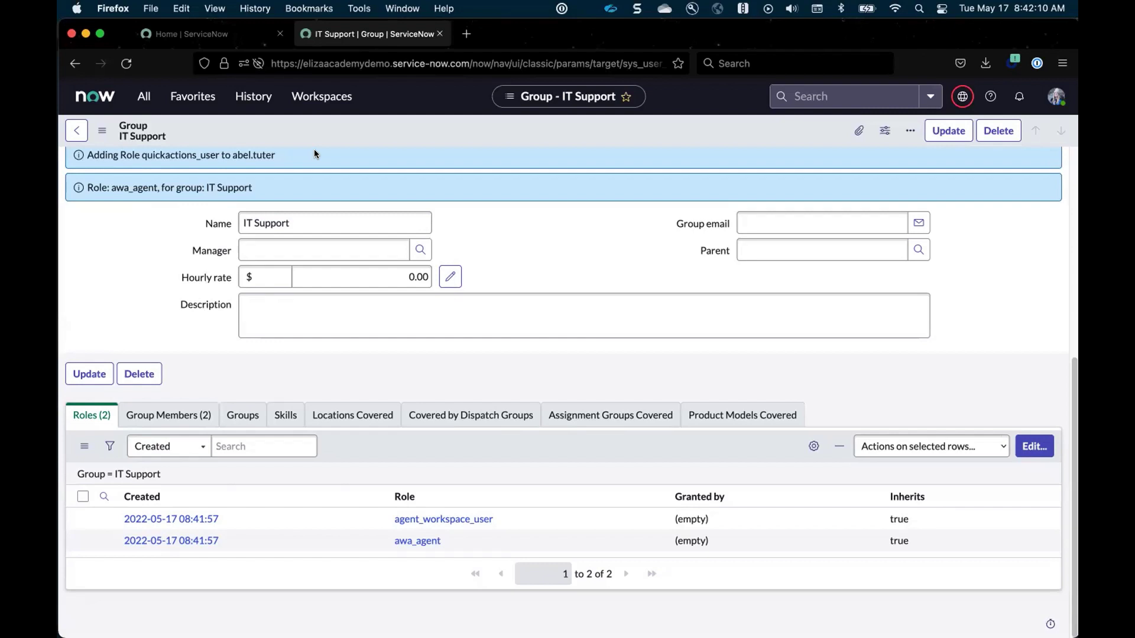
click(147, 98)
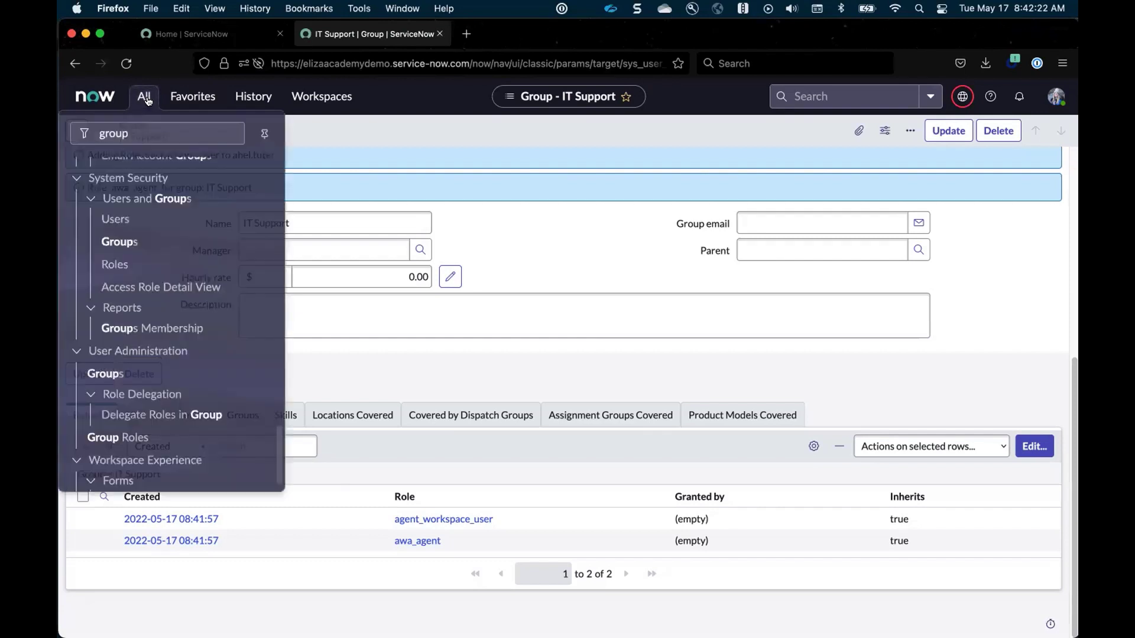
text(skill)
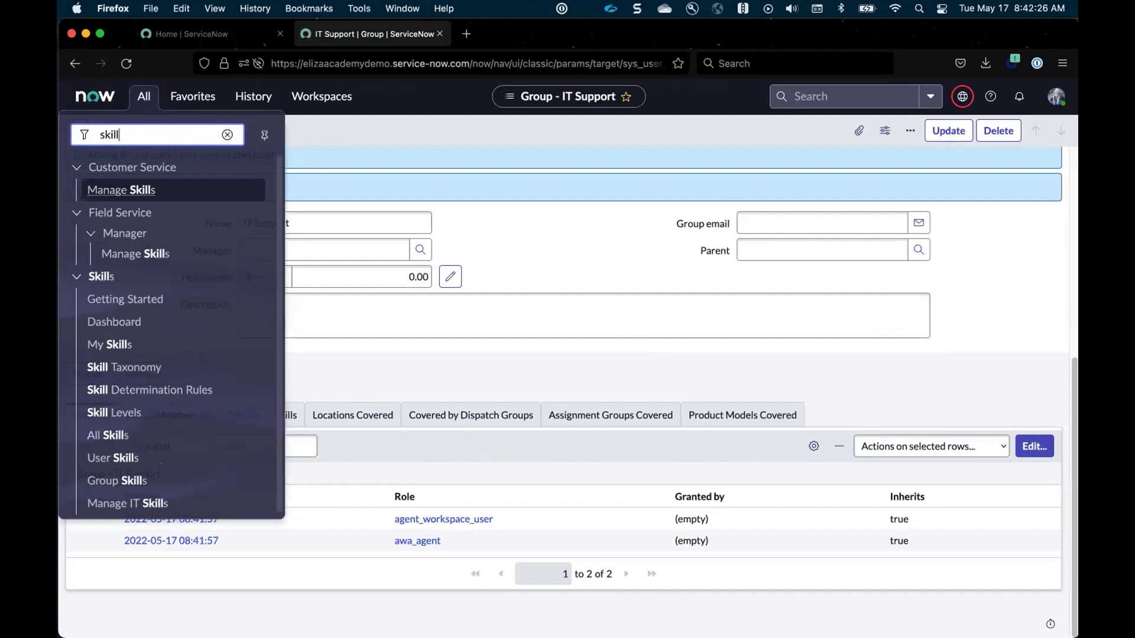
key(BackSpace)
key(BackSpace)
key(BackSpace)
key(BackSpace)
key(BackSpace)
text(business rule)
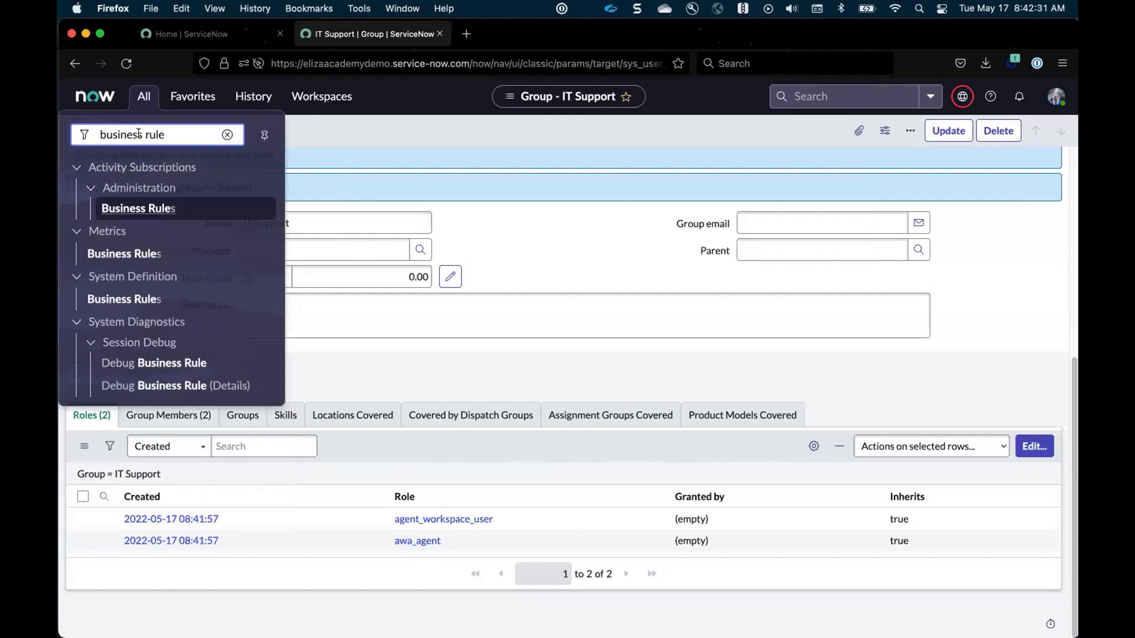
click(134, 299)
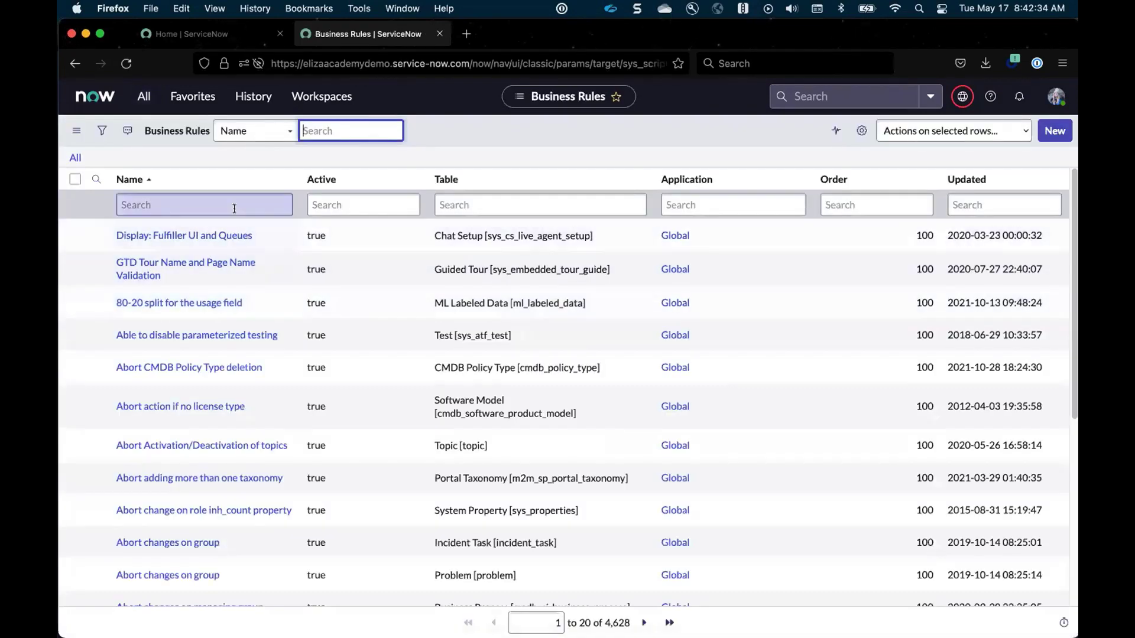
- Filter the business rules by names starting with "skill" and open the Skill determination for interaction rule
click(234, 207)
text(skill)
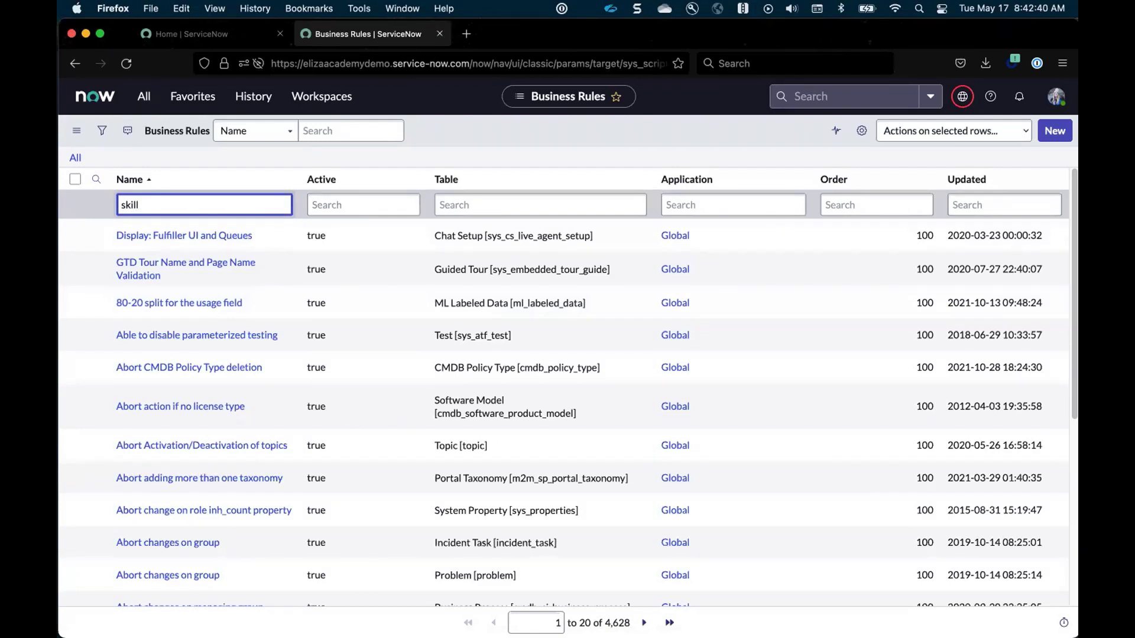
key(Return)
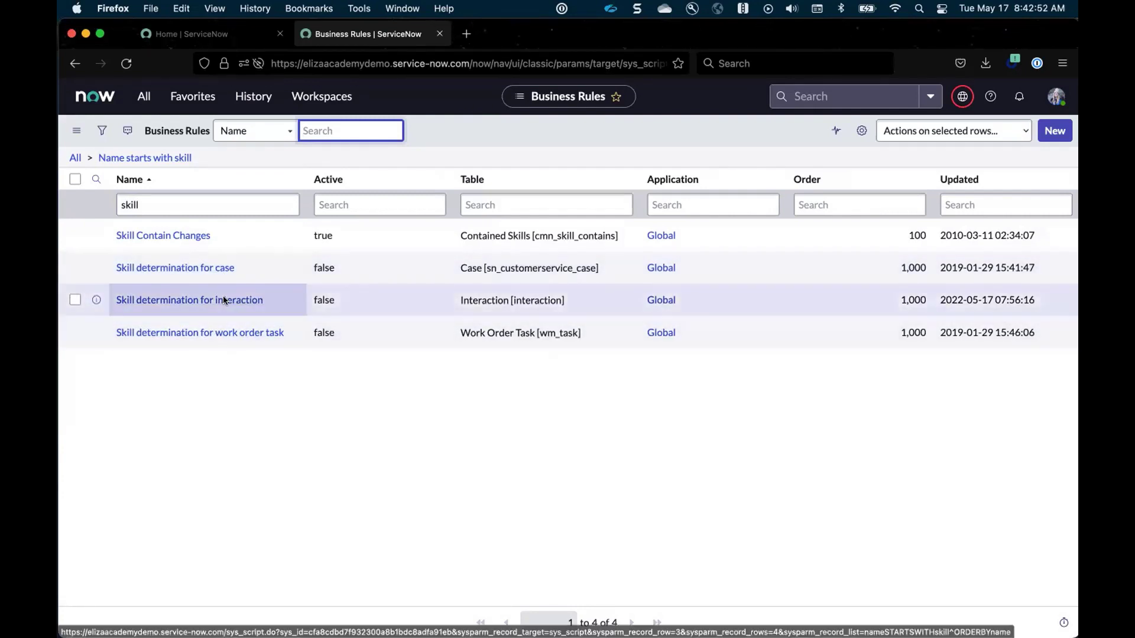
click(227, 302)
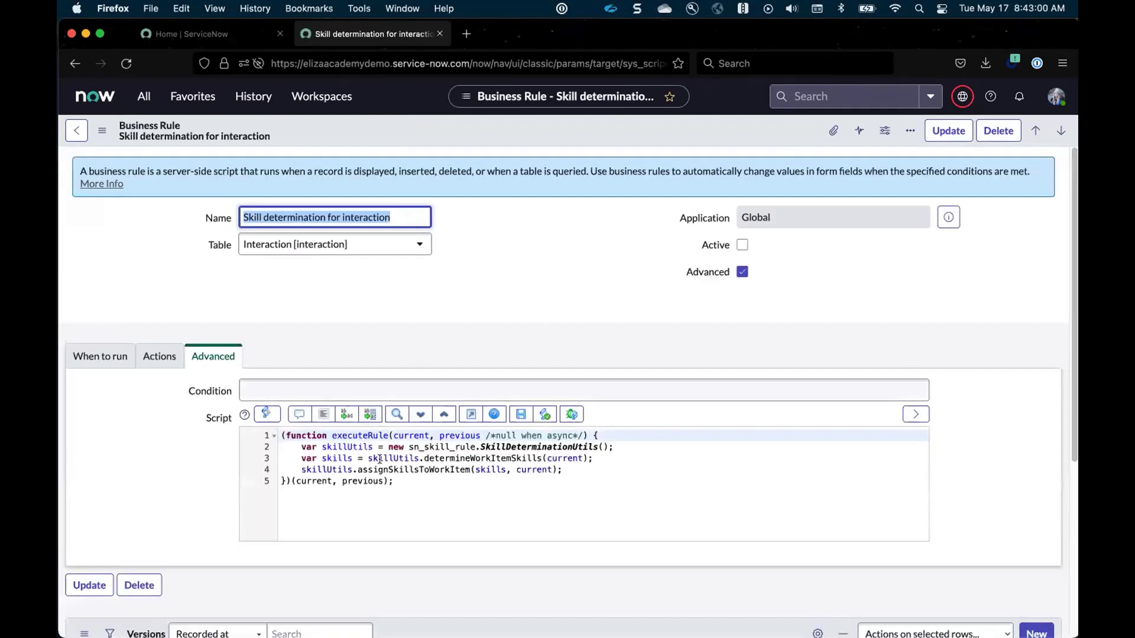
- Review the interaction rule's run conditions and script, set the business rule active, and save it
click(453, 483)
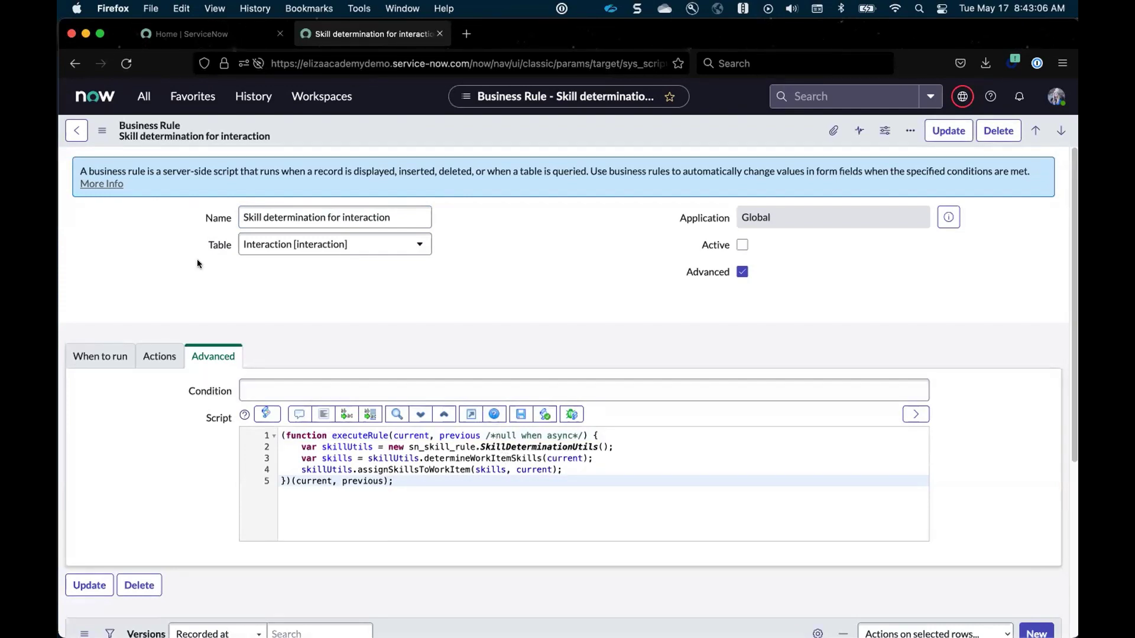
click(99, 357)
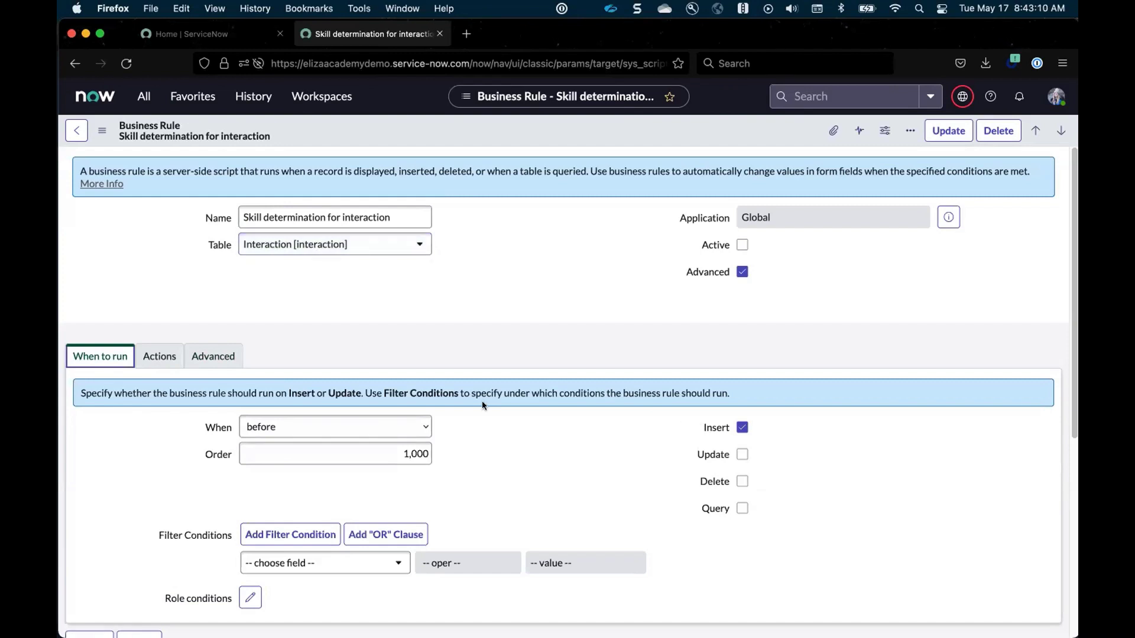
click(213, 356)
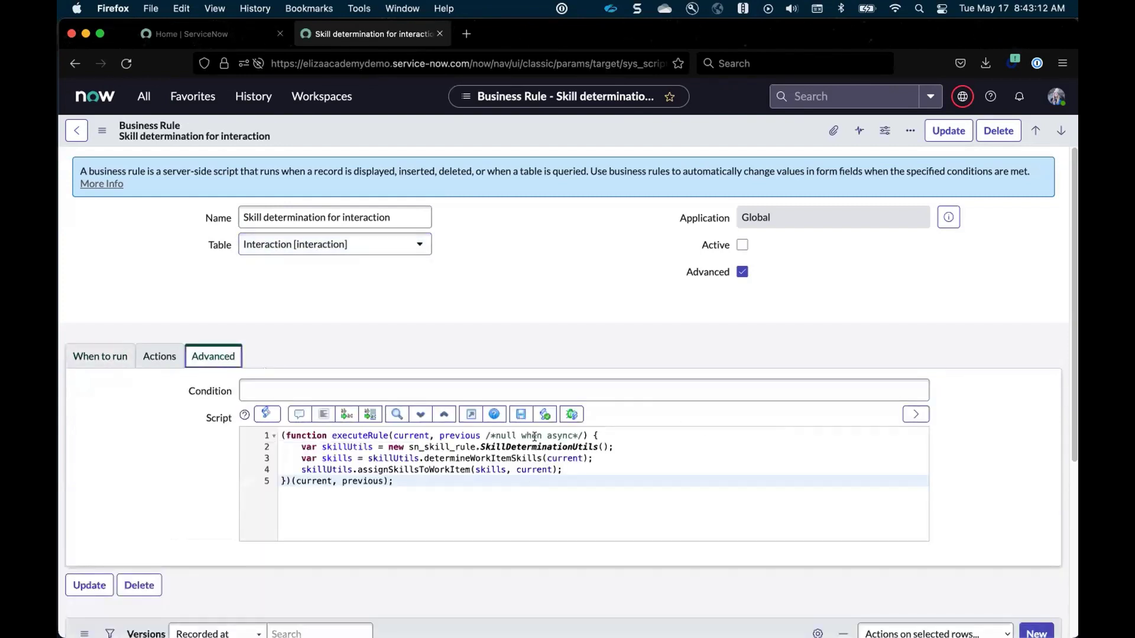
double_click(484, 459)
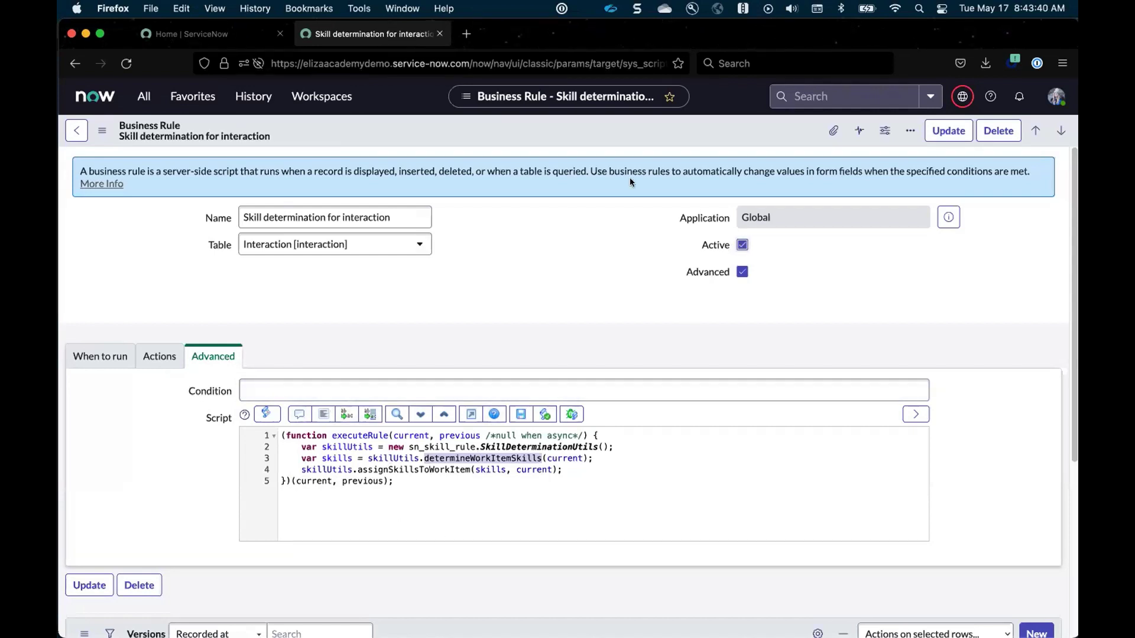
right_click(576, 128)
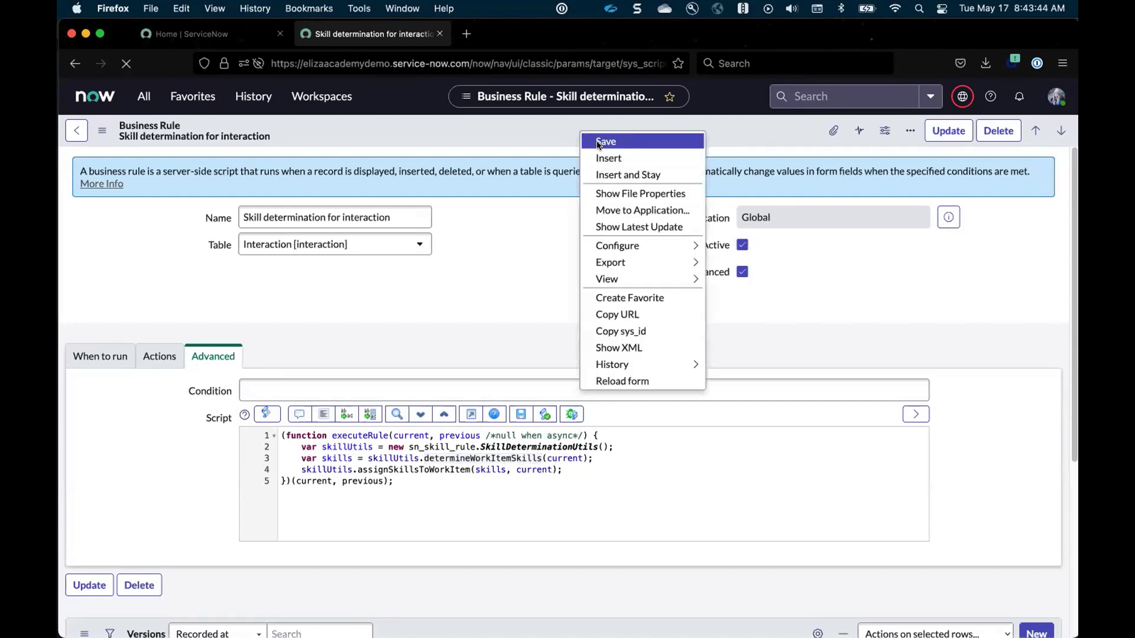
click(600, 141)
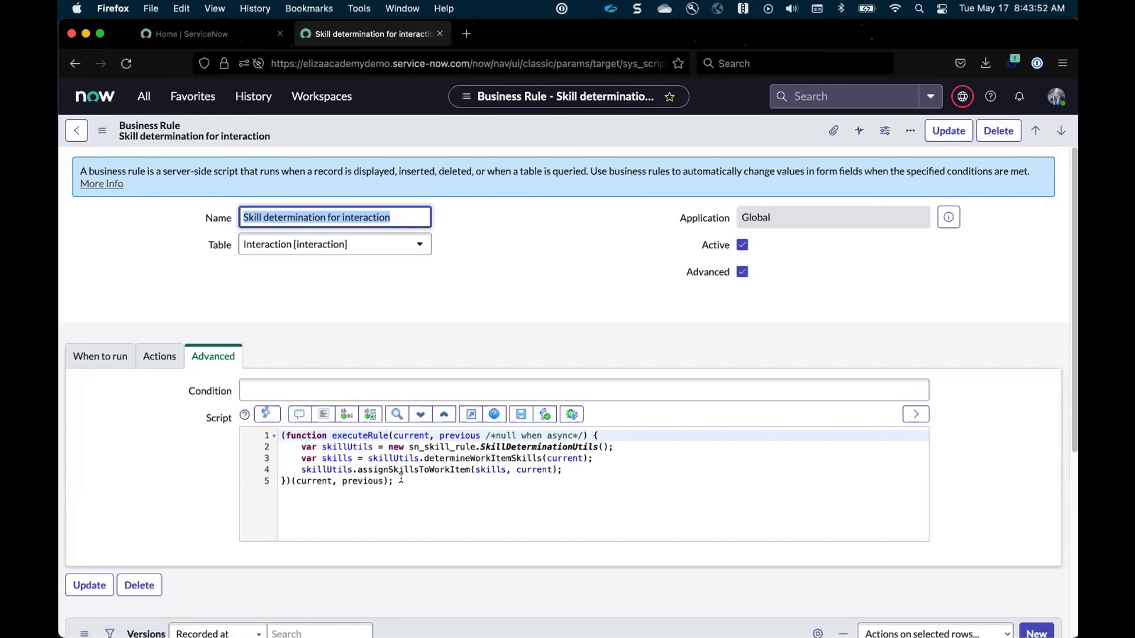
click(394, 252)
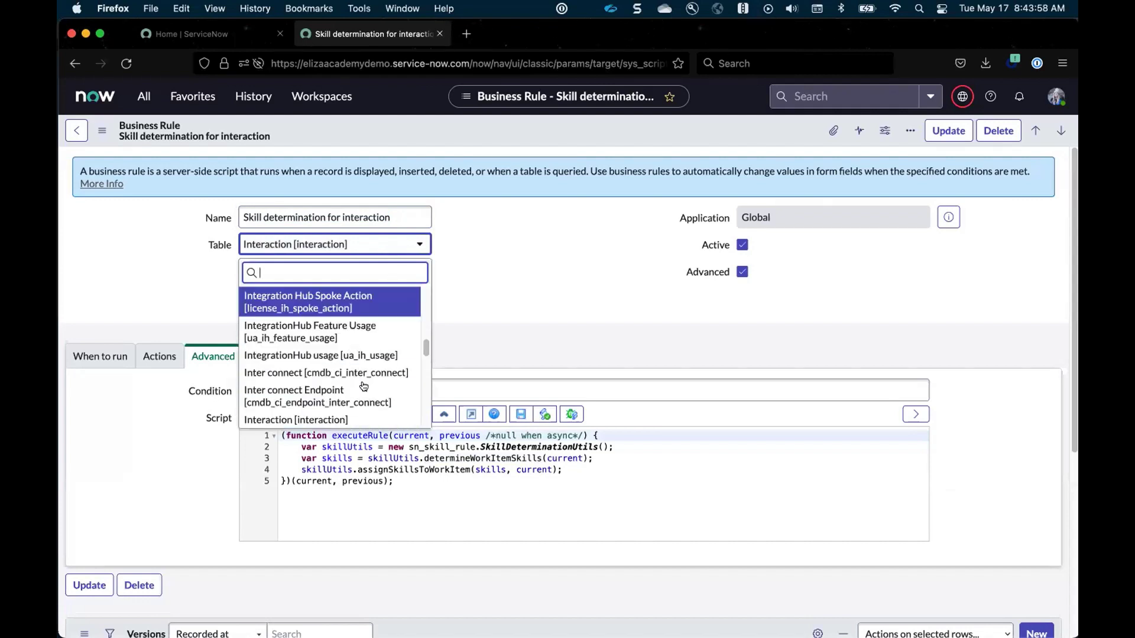
click(530, 278)
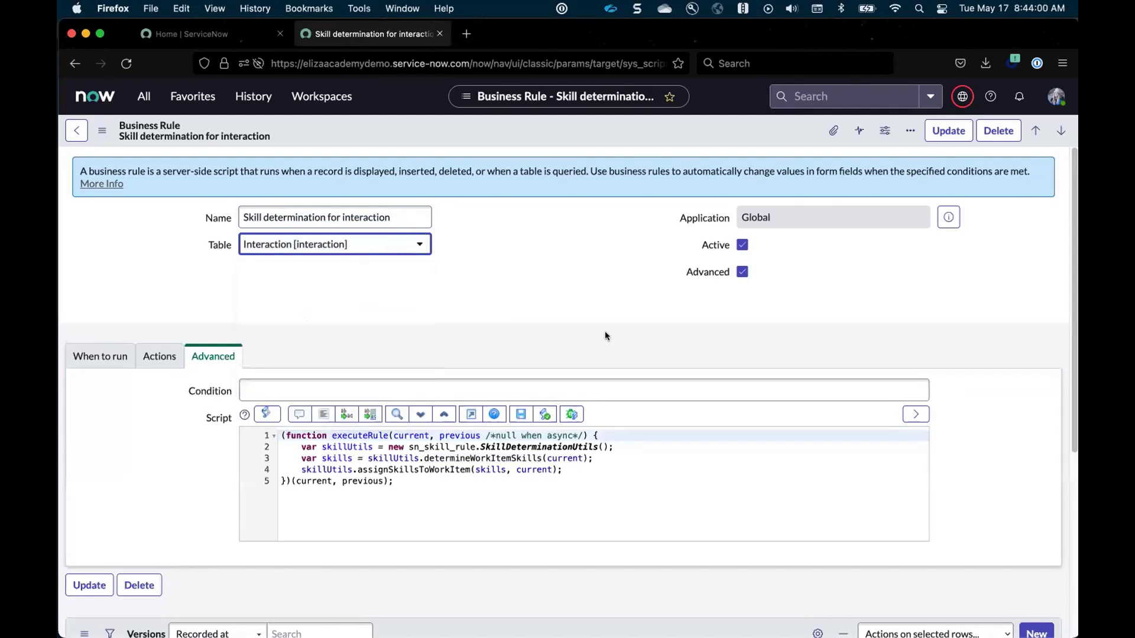
click(145, 98)
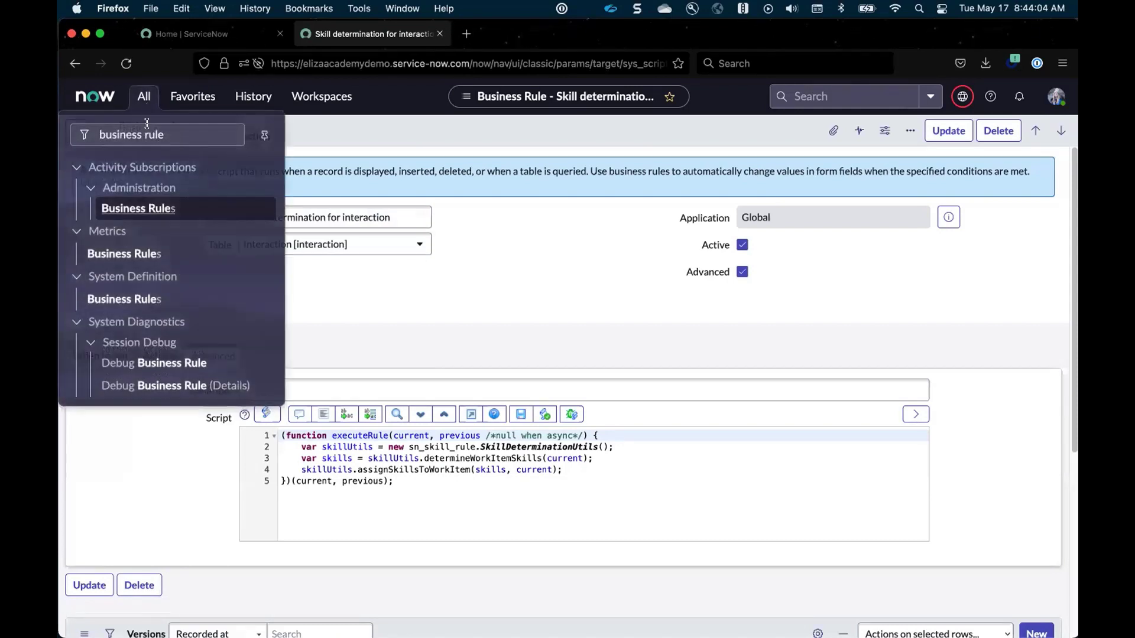
click(576, 319)
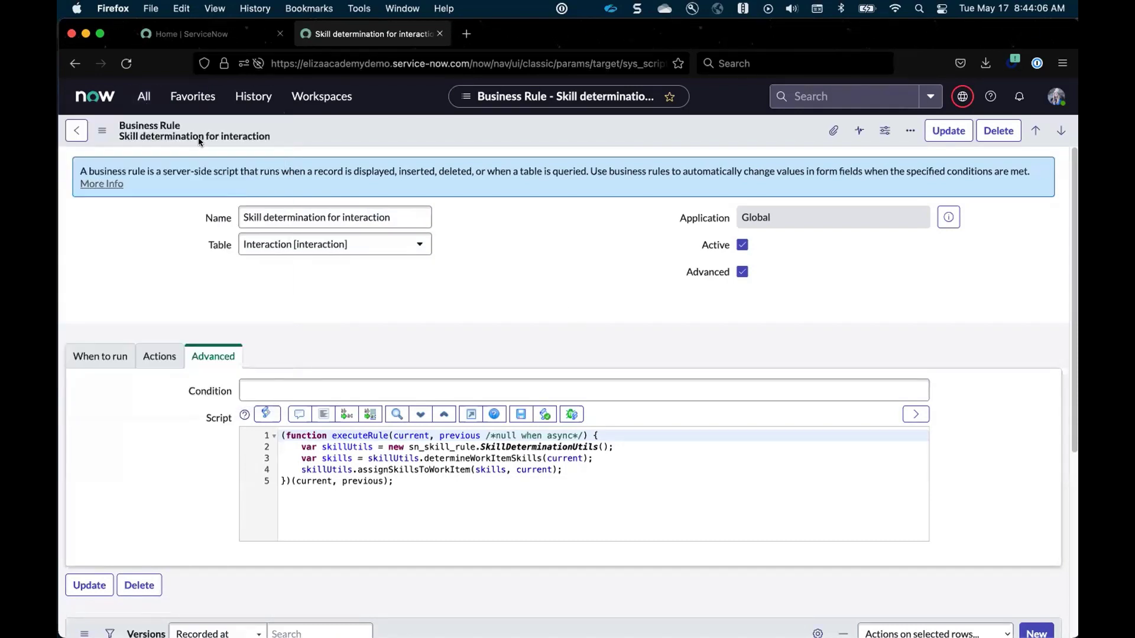
- Filter the application navigator by "skill determin" and open the Premier support for Chat rule from Skill Determination Rules
click(143, 98)
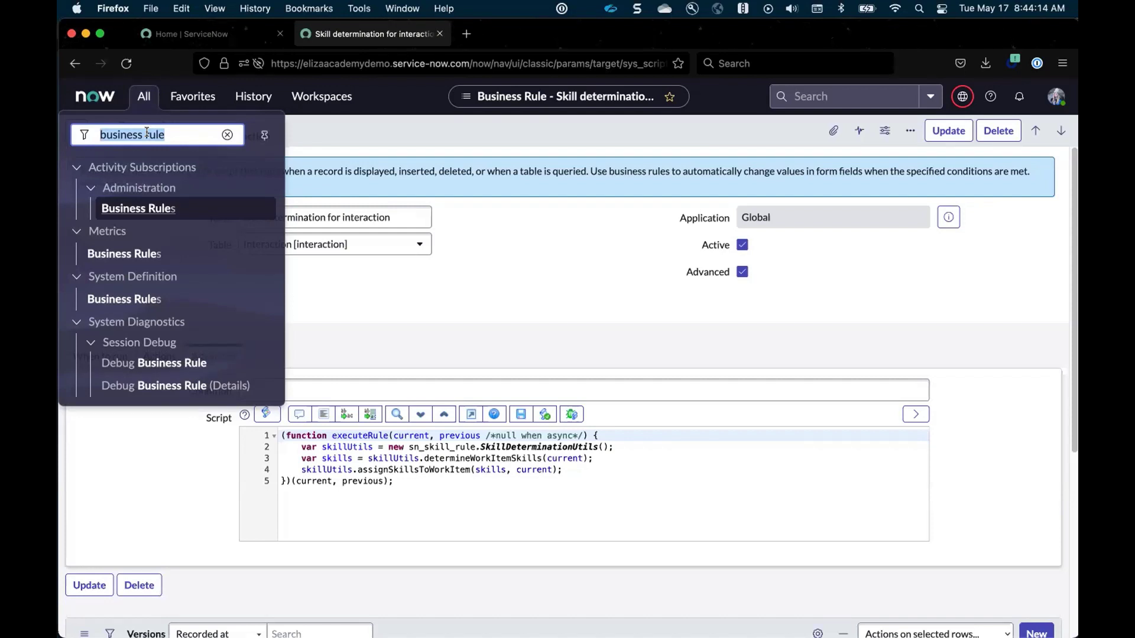
text(skill determin)
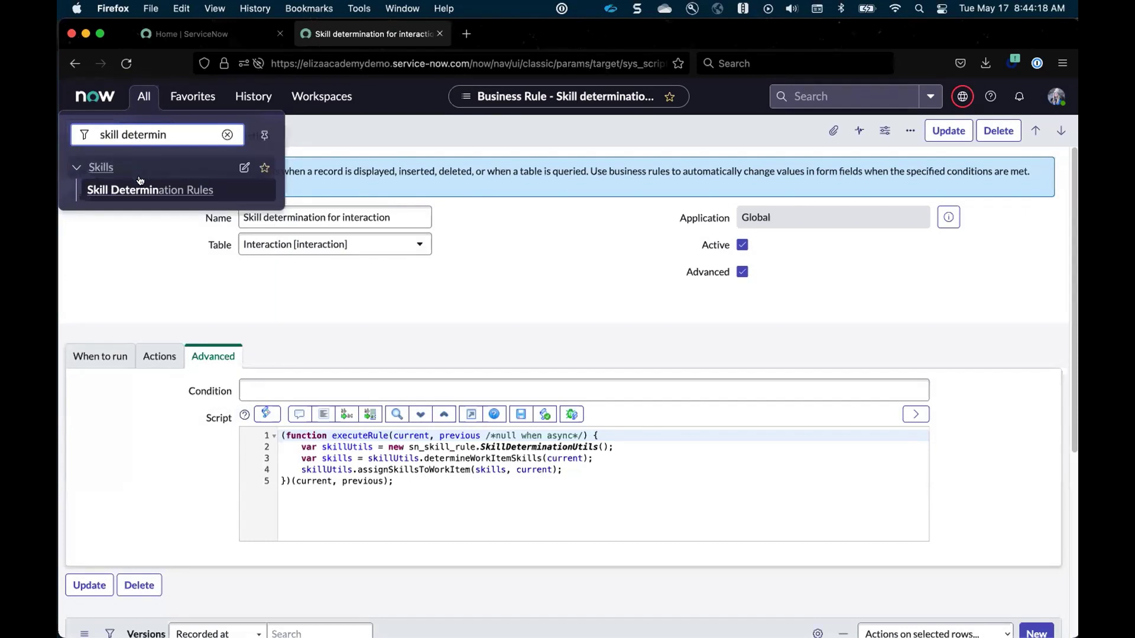
click(184, 192)
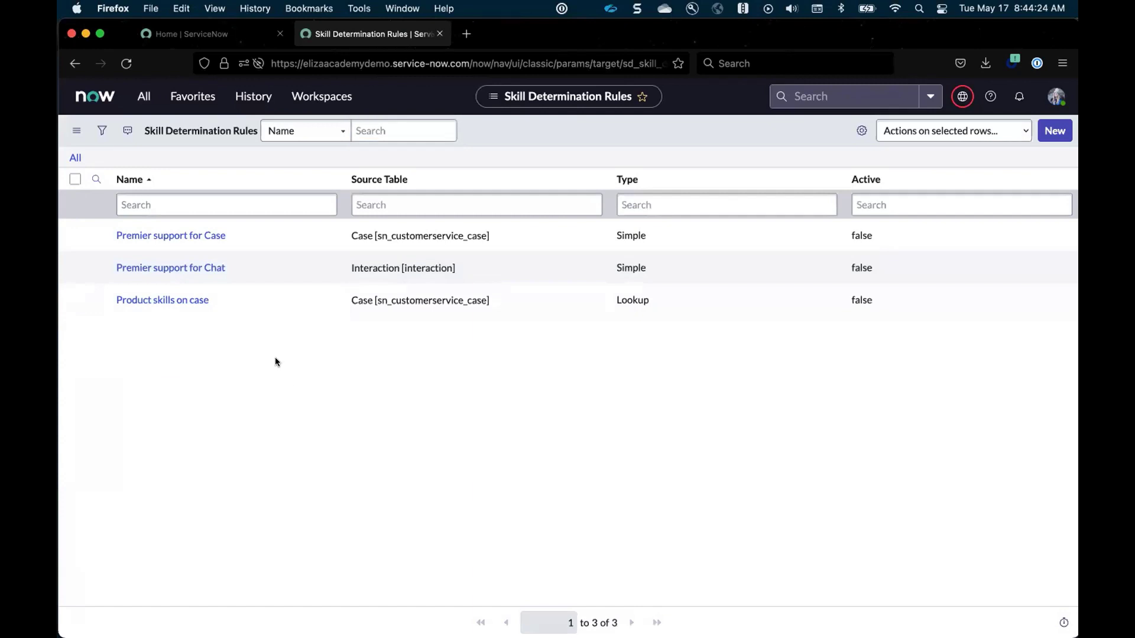
click(168, 269)
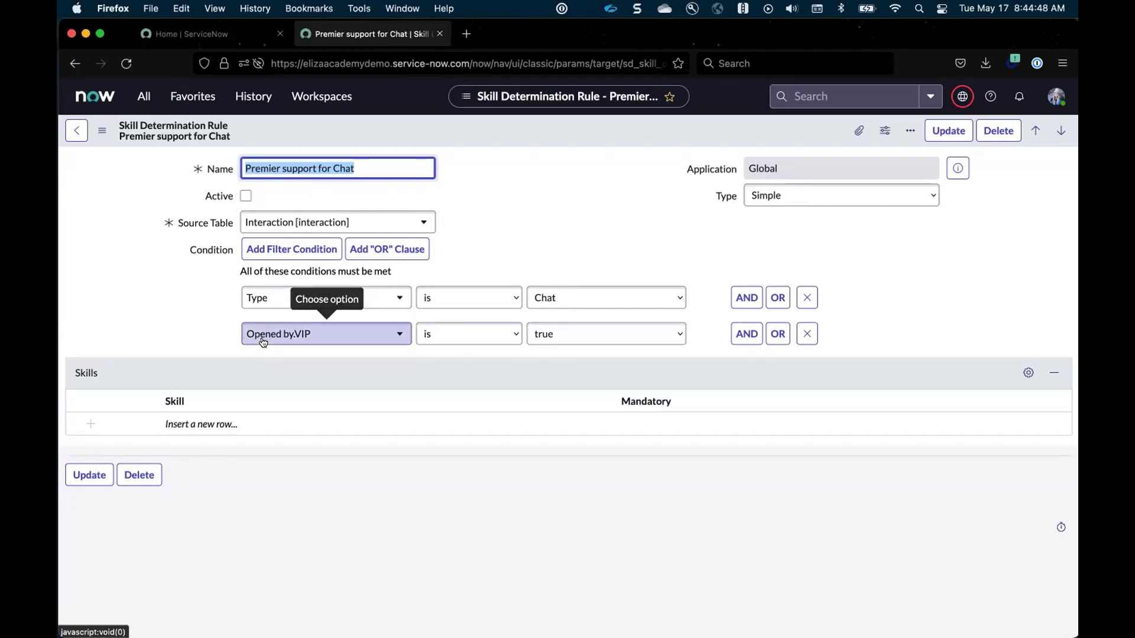
- Add the Premier Support Certified skill to the Premier support for Chat rule
click(213, 423)
text(premier)
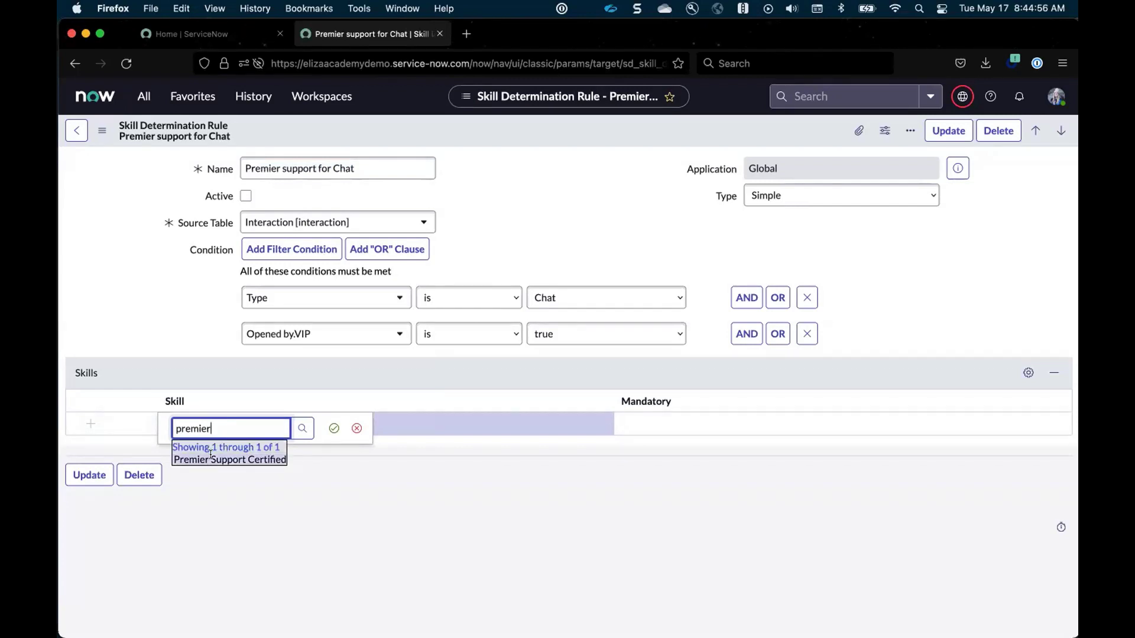
click(211, 458)
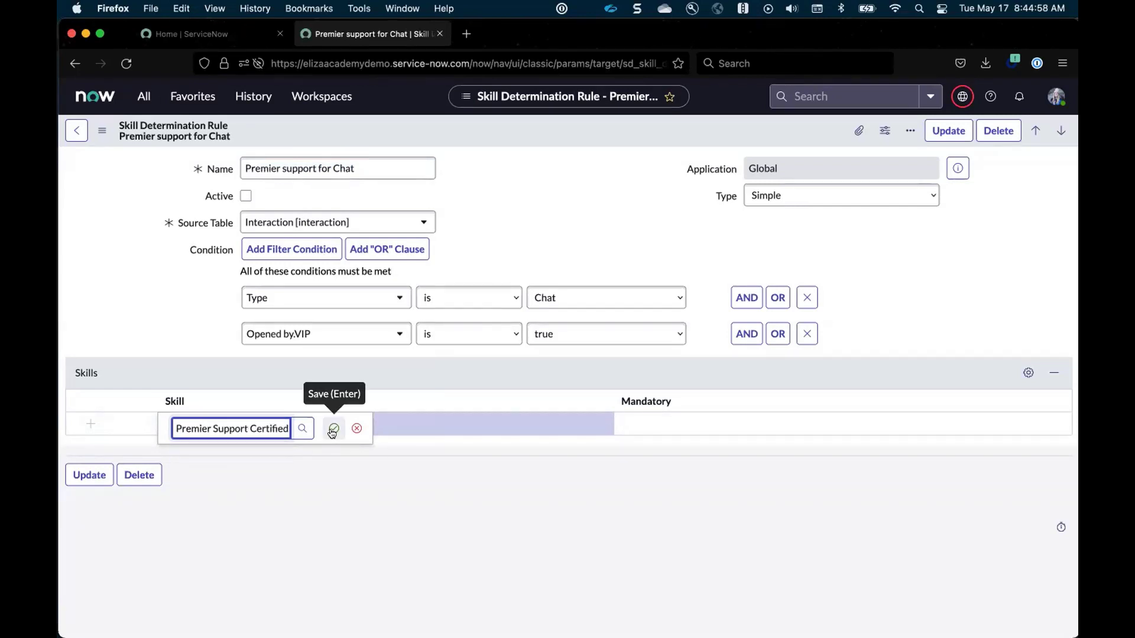
click(333, 428)
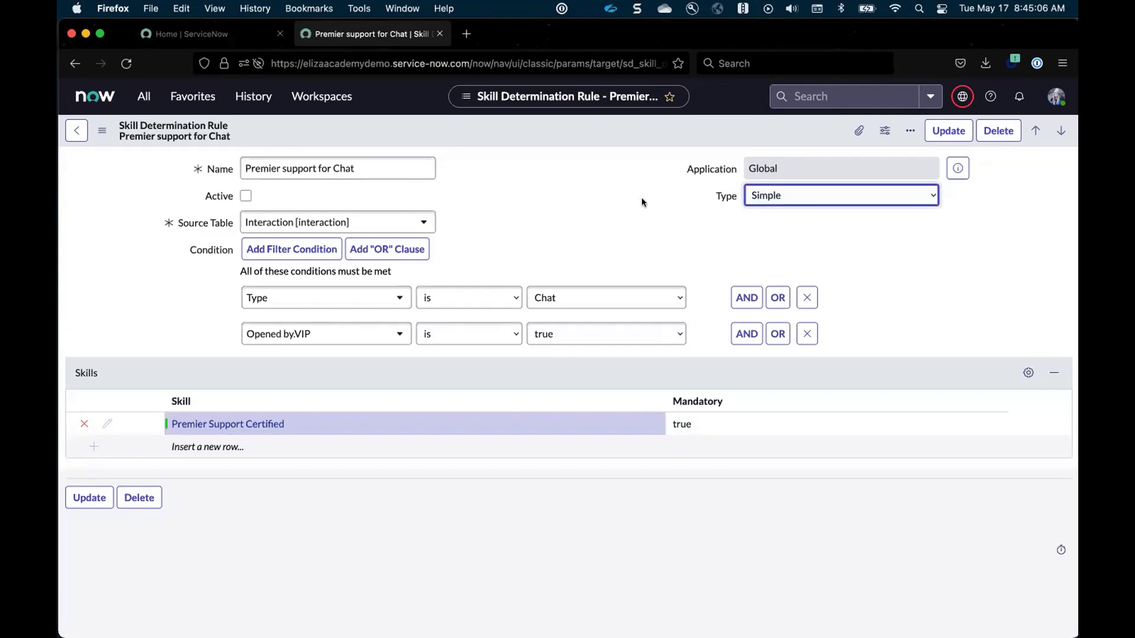
- Set Mandatory to false for the Premier Support Certified skill and dismiss the calendar reminder
double_click(696, 424)
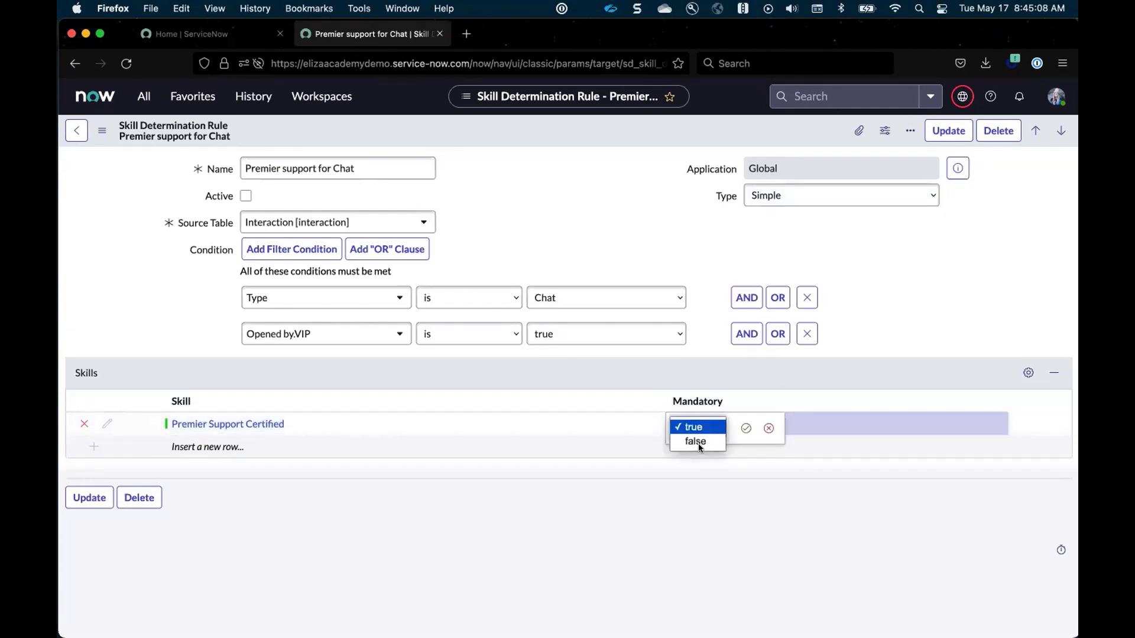
click(692, 445)
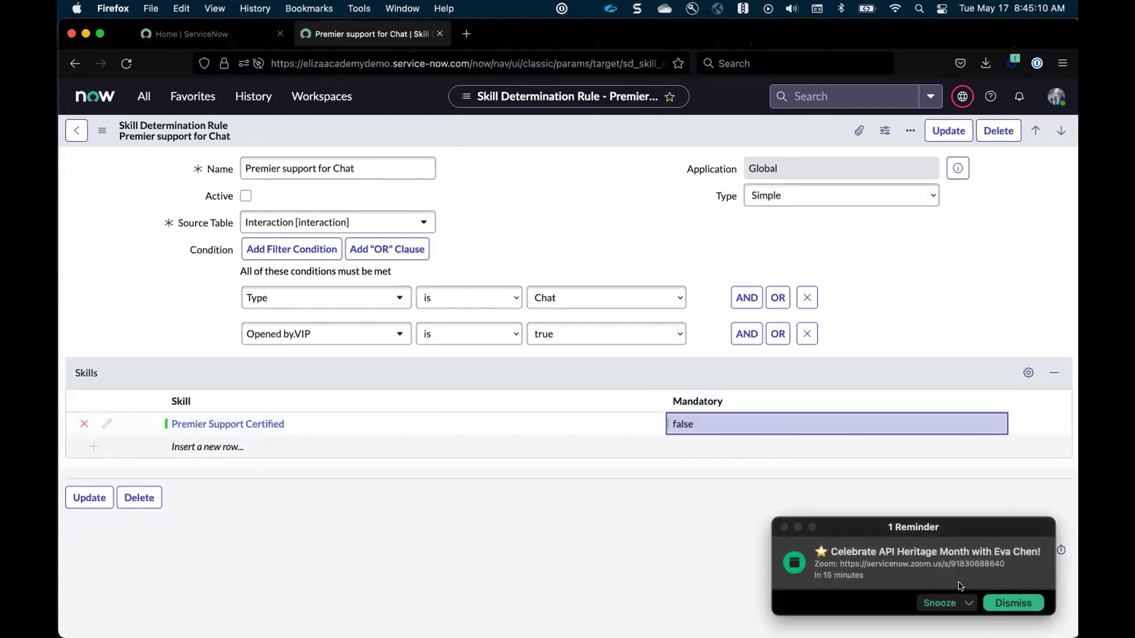
click(999, 601)
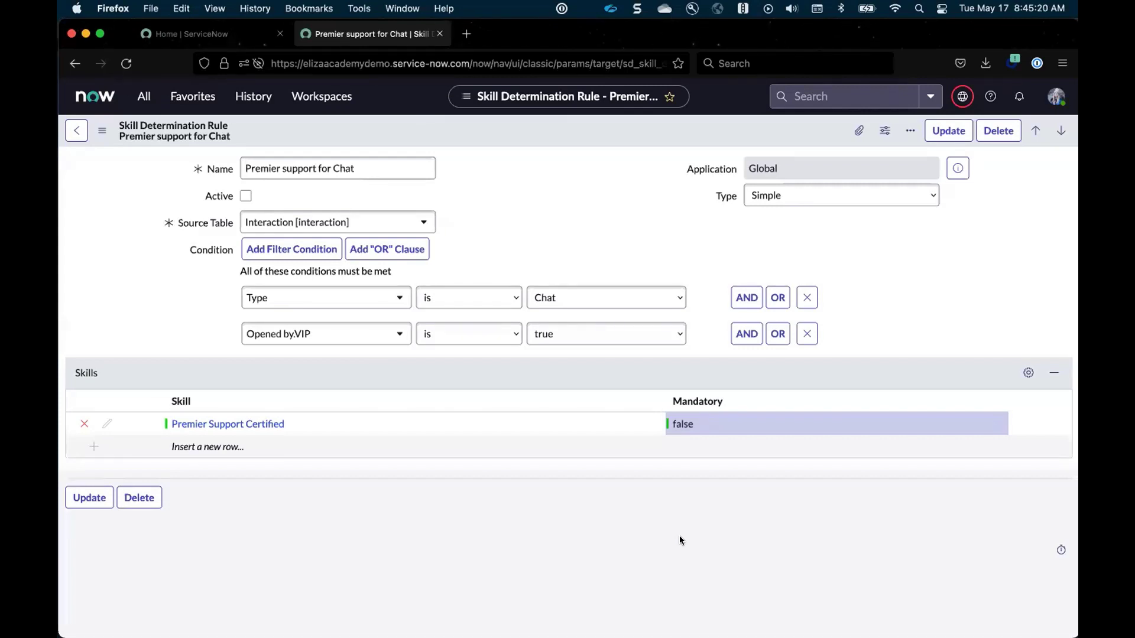
- Set the Premier support for Chat rule active and save the record
right_click(502, 128)
click(367, 170)
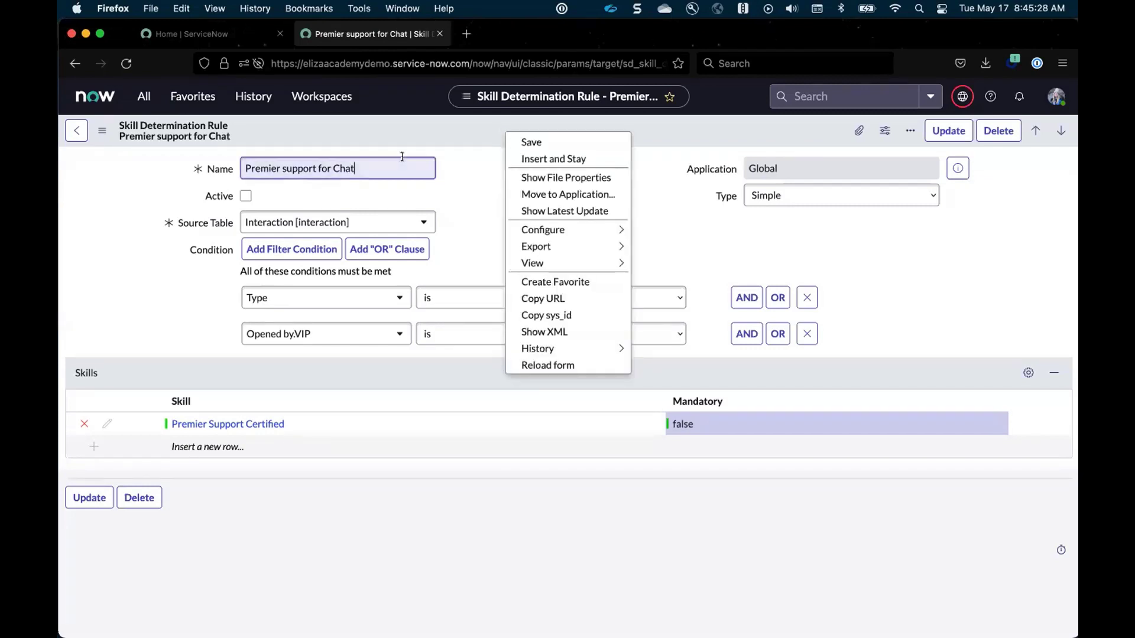
click(246, 195)
right_click(358, 132)
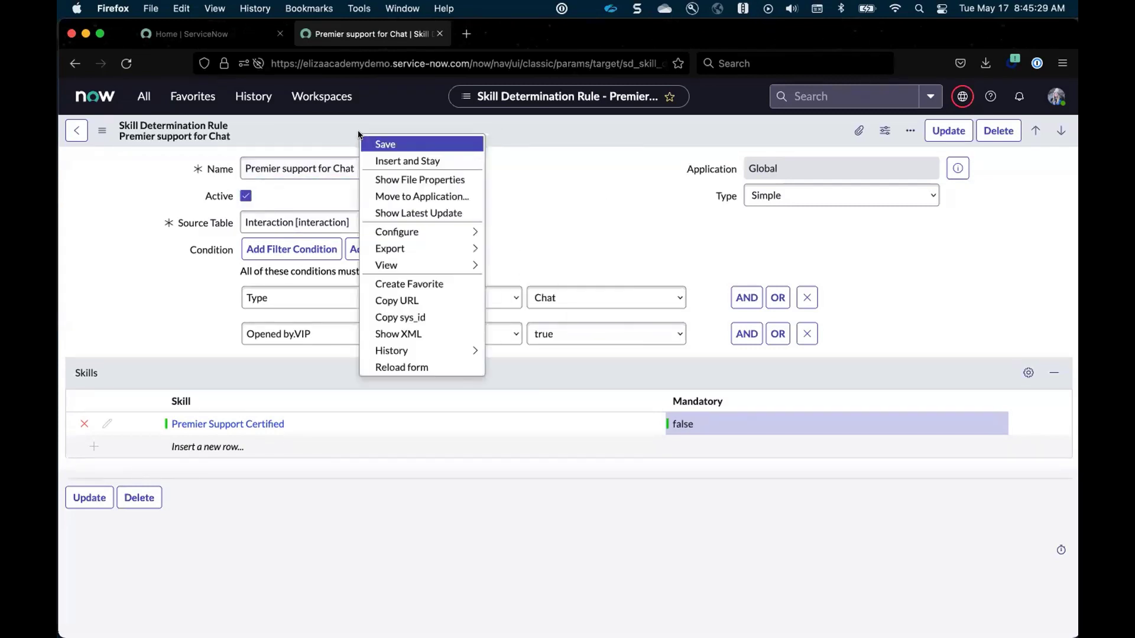
click(388, 146)
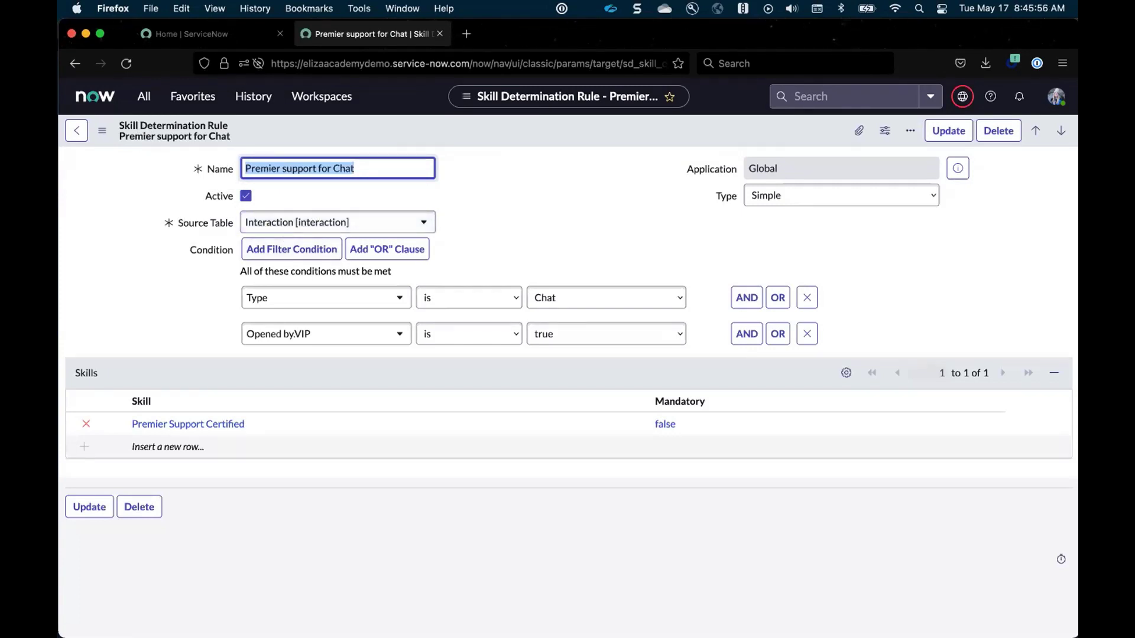
- Filter the application navigator by "advanced work", open Queues, and open the IT Support queue
click(137, 99)
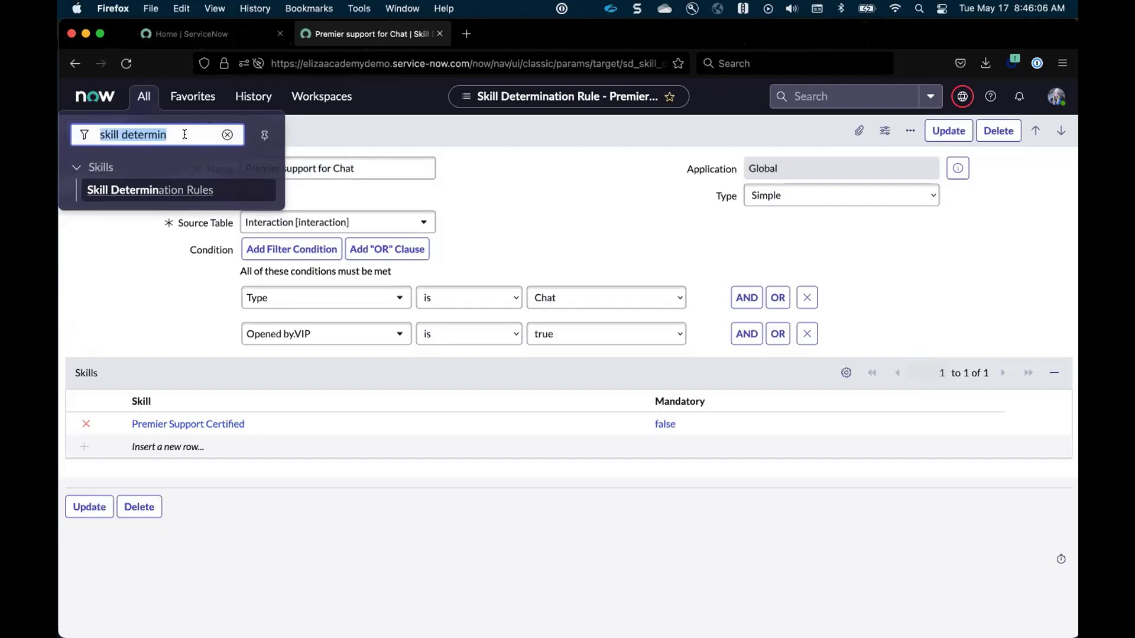
text(advanced work)
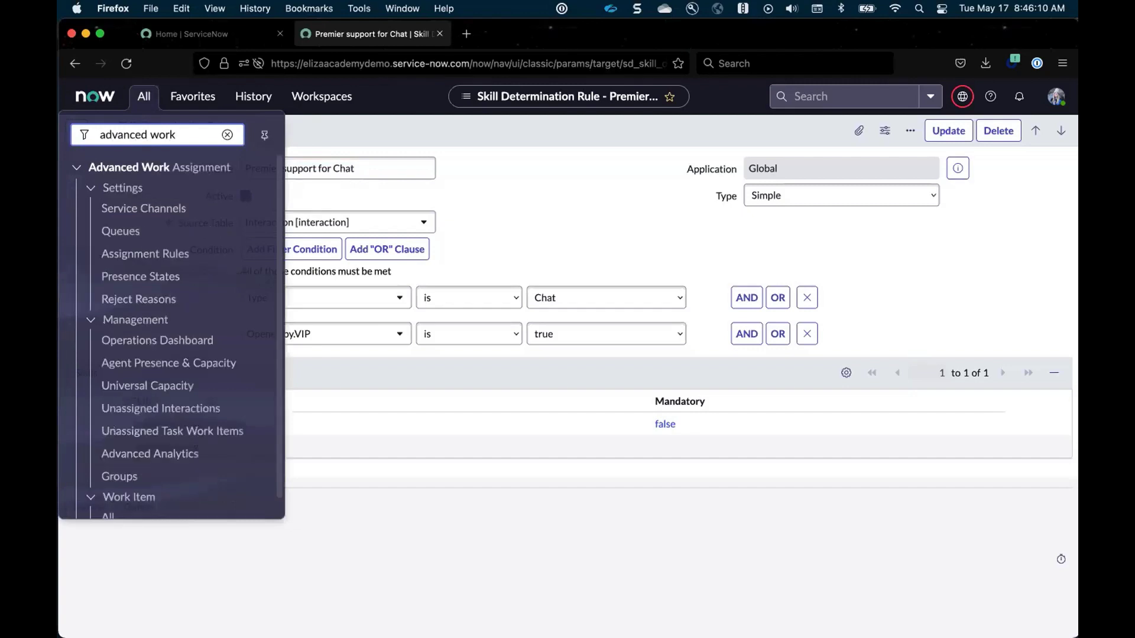
click(135, 232)
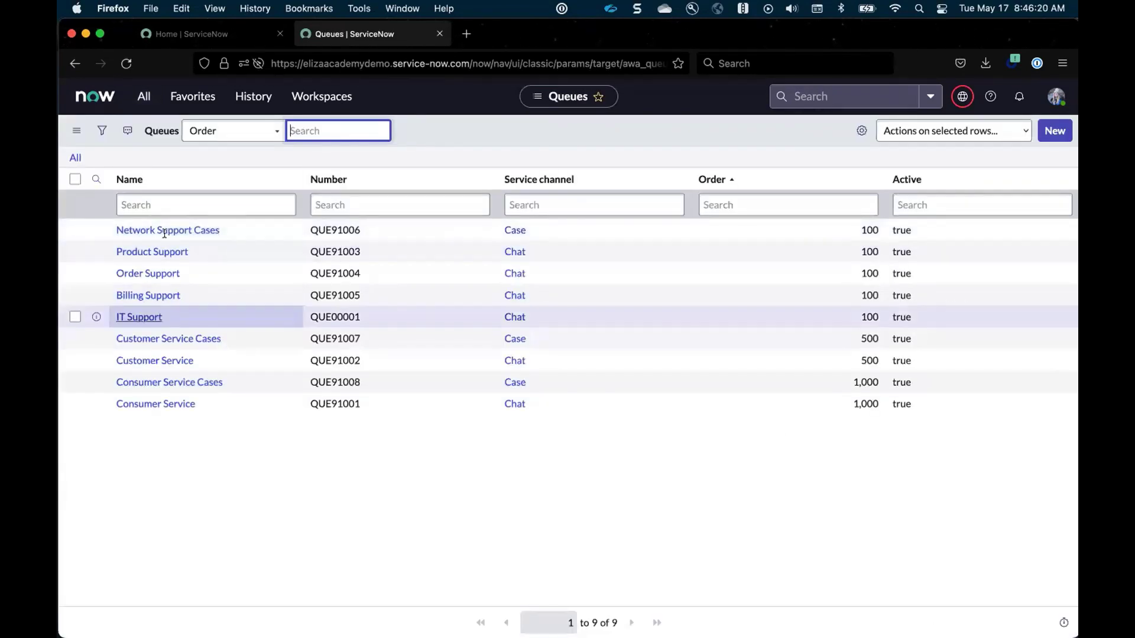
click(151, 320)
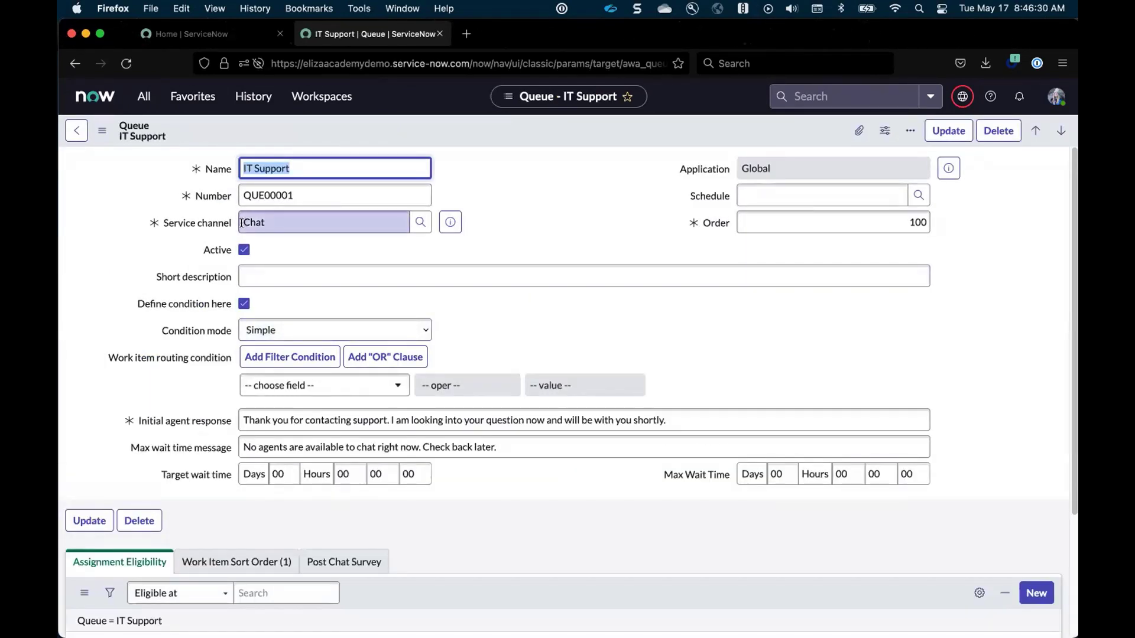
- Examine the IT Support queue's service channel, routing condition, agent response, wait time settings and assignment eligibility list
click(281, 217)
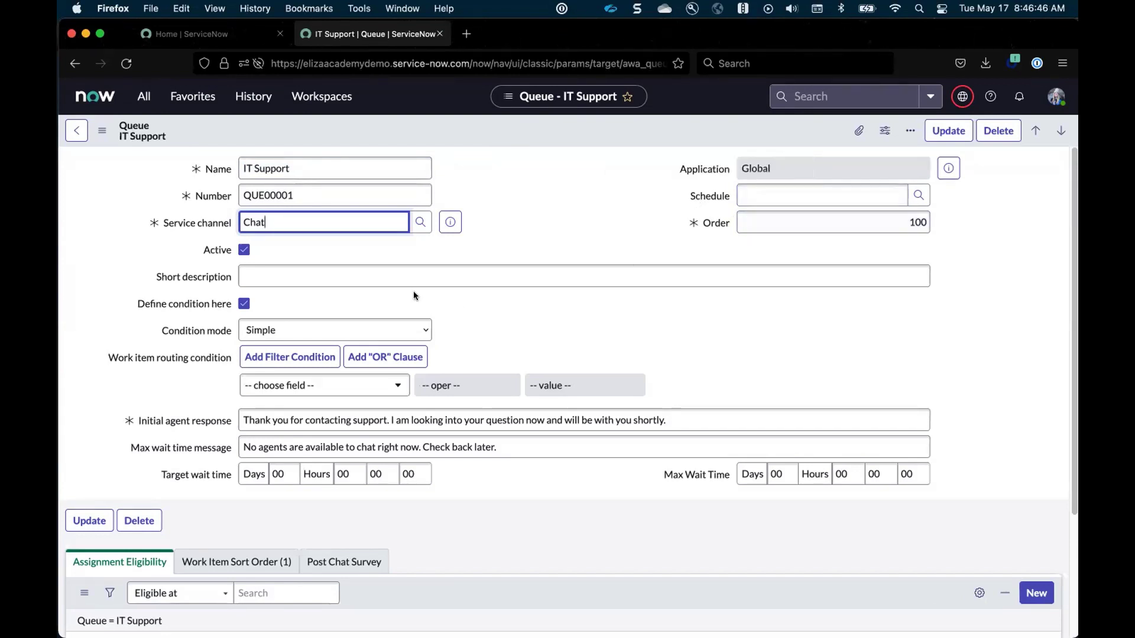
scroll(176, 353, down, 1)
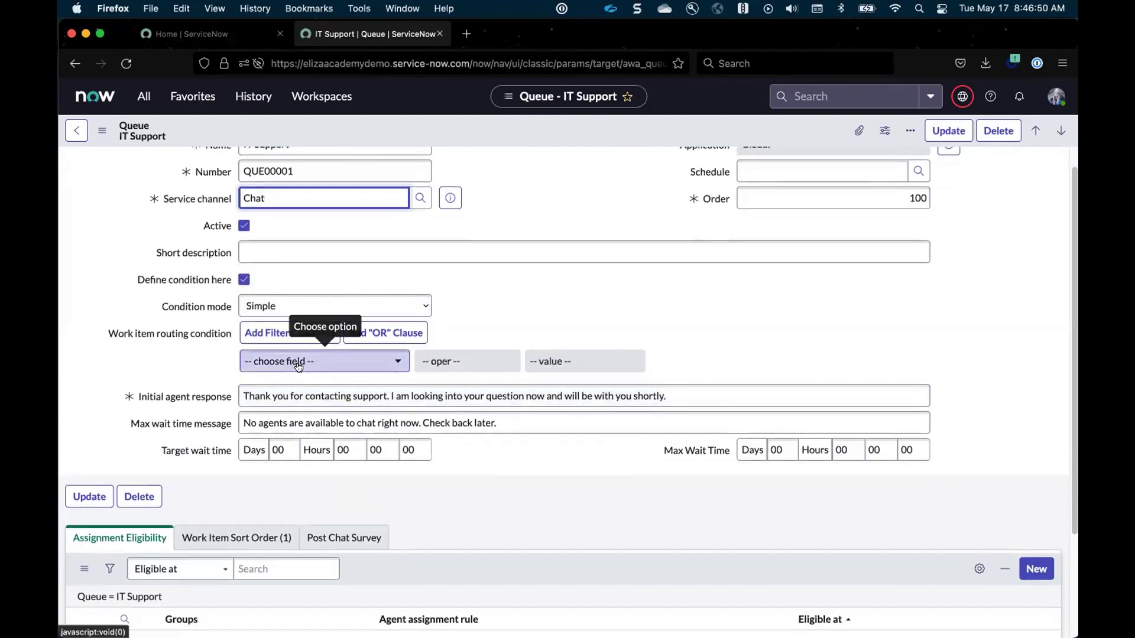
scroll(308, 374, up, 1)
scroll(308, 374, down, 1)
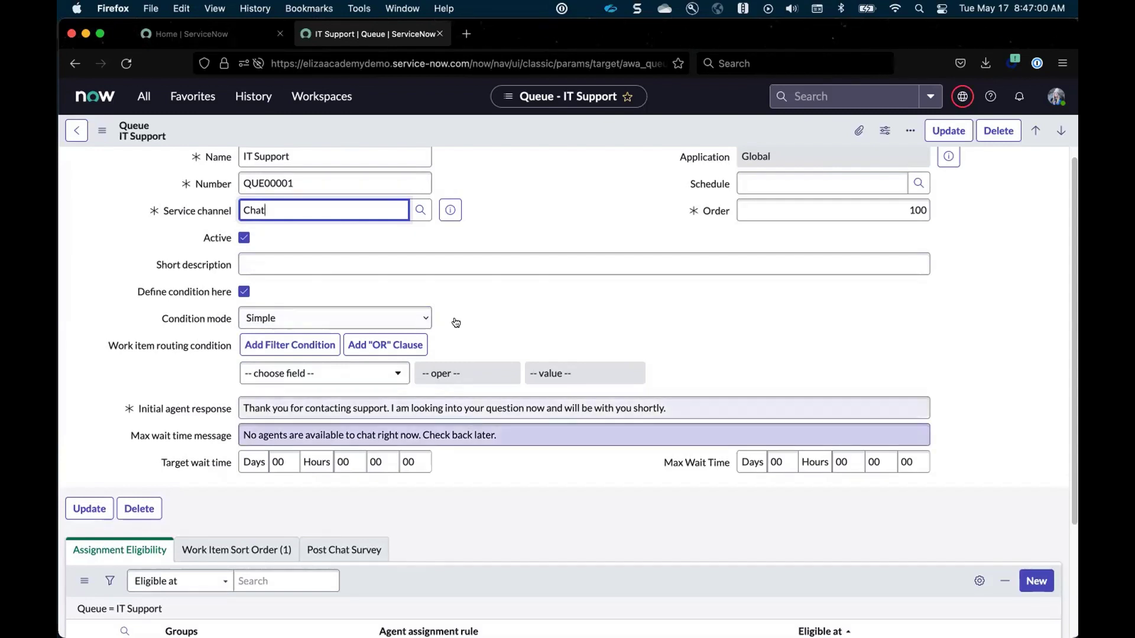
scroll(554, 320, down, 3)
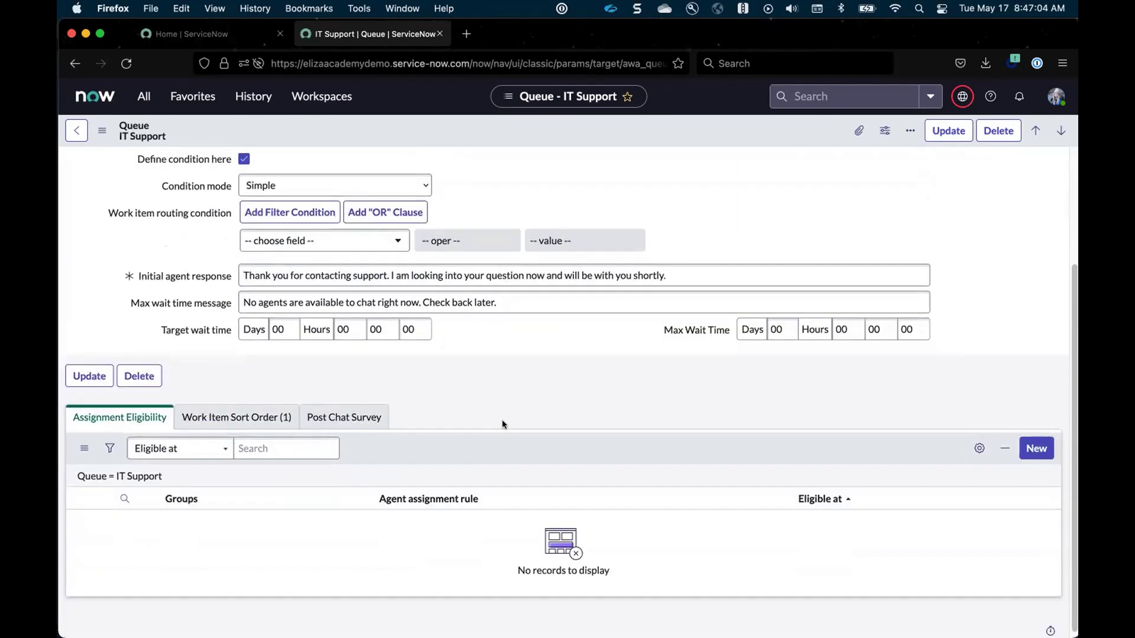
scroll(367, 366, up, 5)
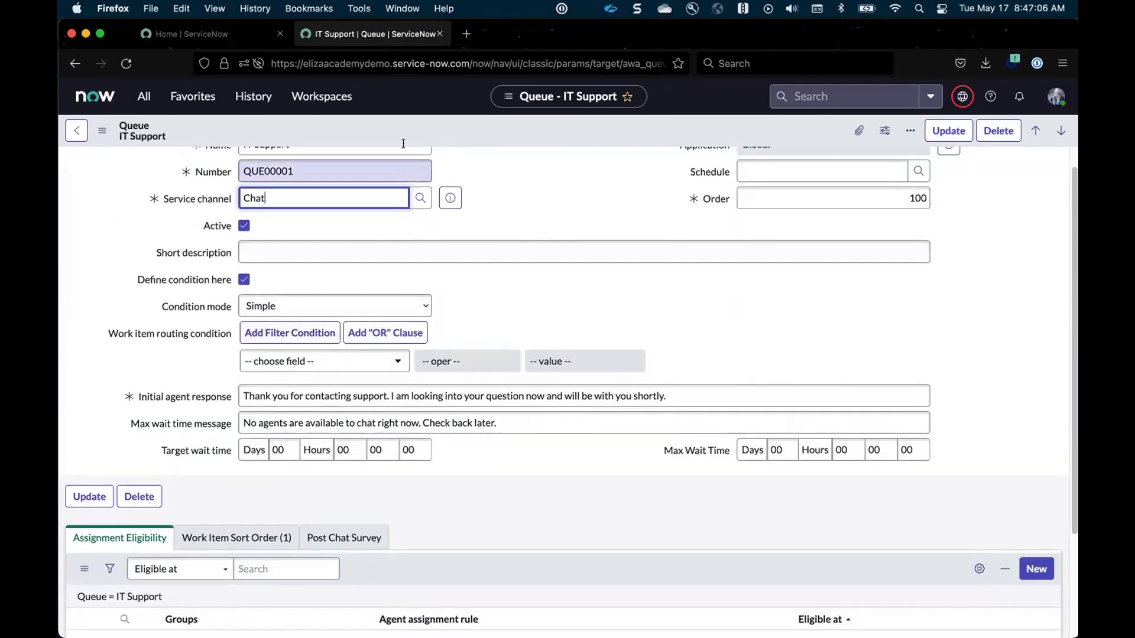
scroll(253, 457, down, 3)
scroll(254, 458, down, 1)
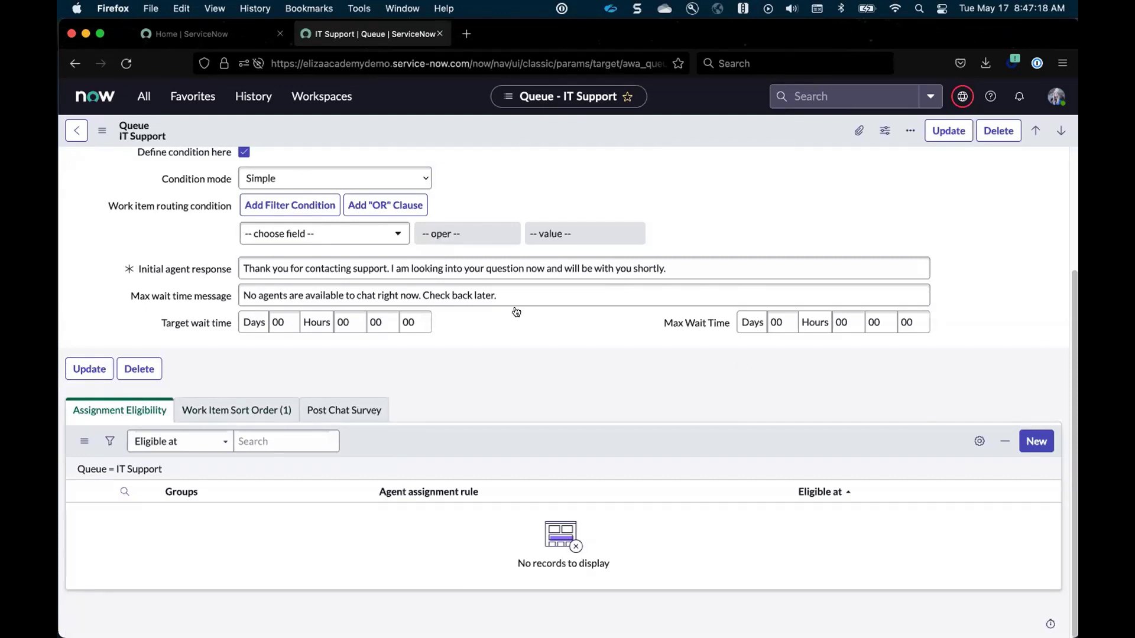
- Create an assignment eligibility record for the IT Support queue using Chat Assignment Rule With Skills and the IT Support group, and save it
click(1035, 442)
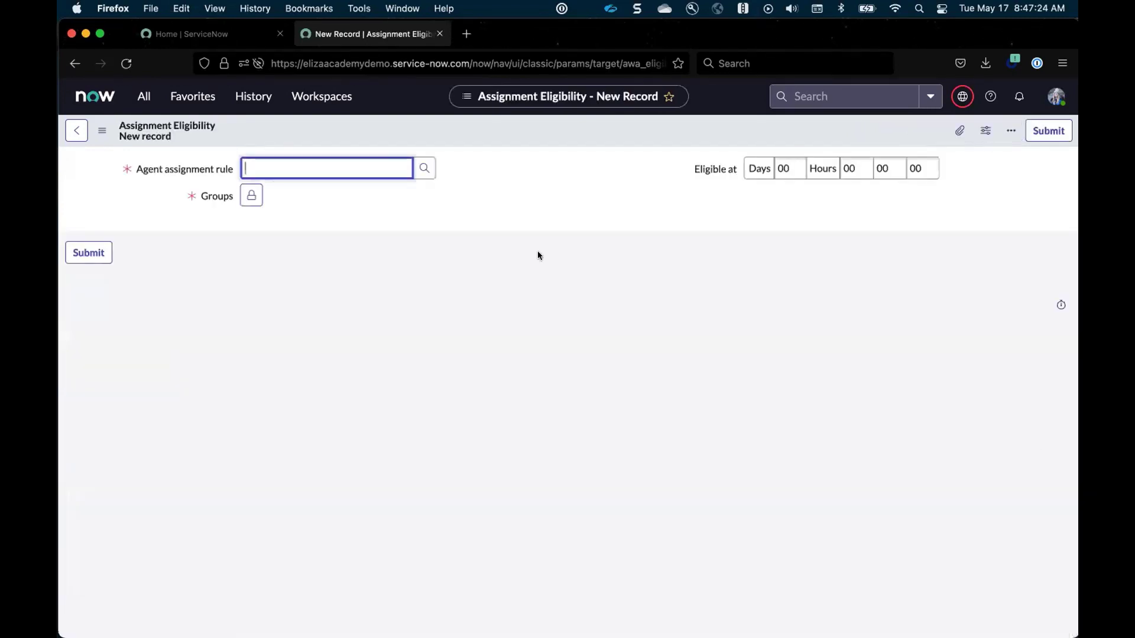
click(384, 170)
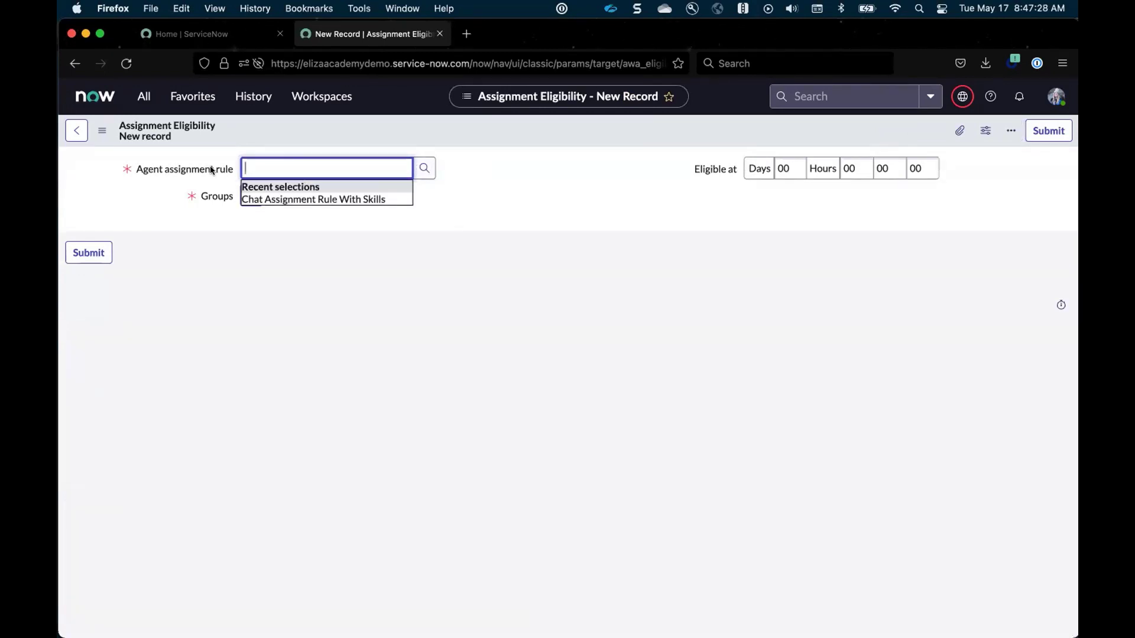
click(268, 199)
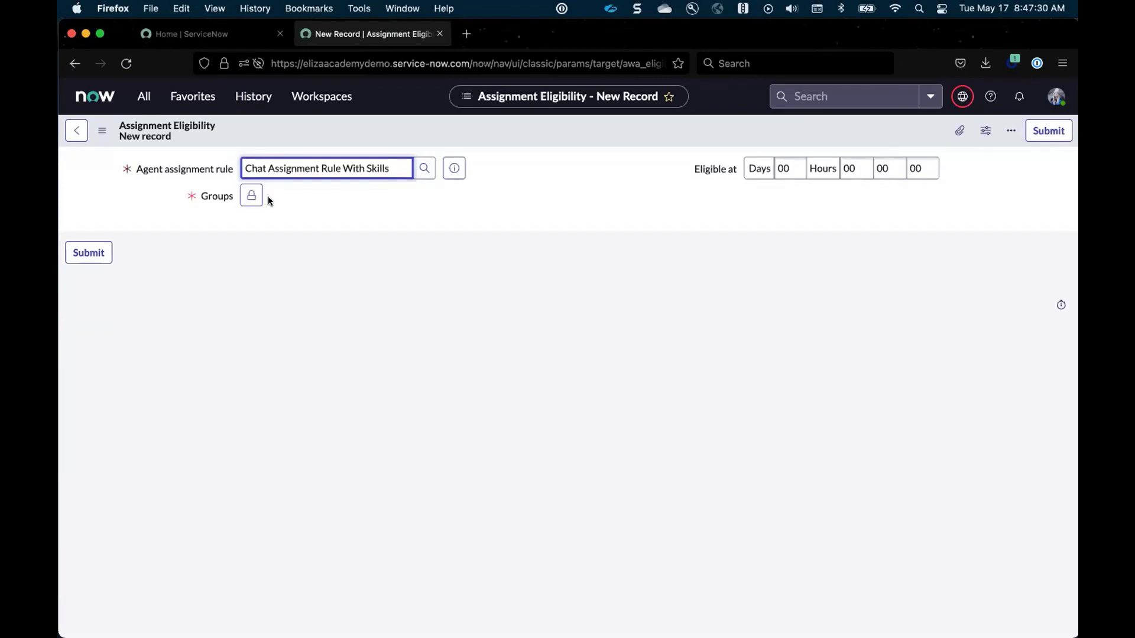
click(252, 195)
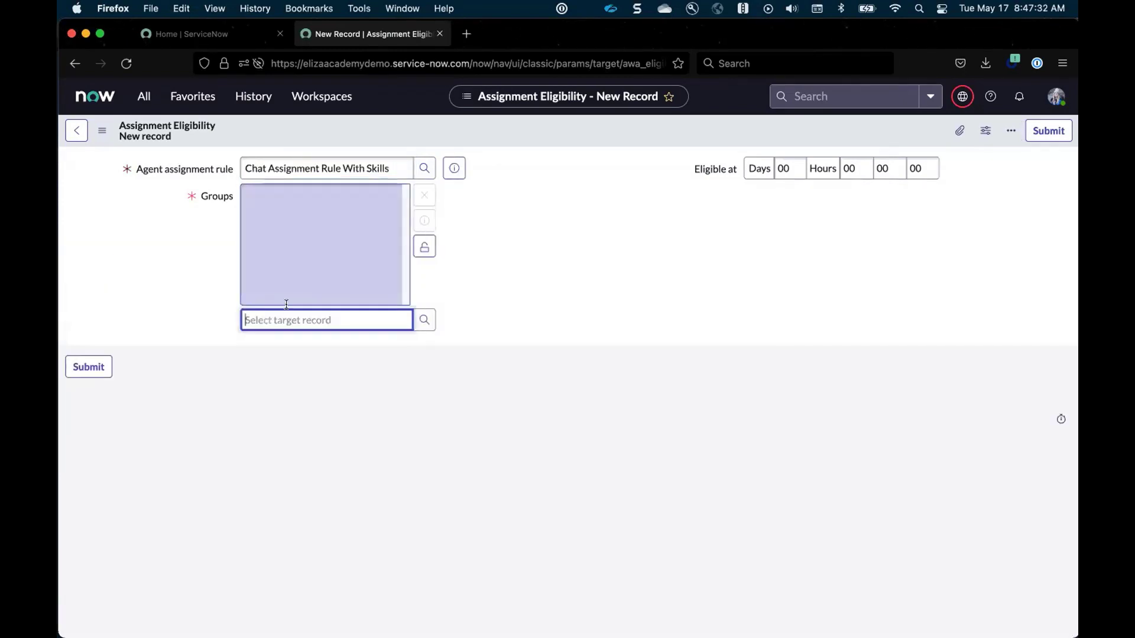
text(it)
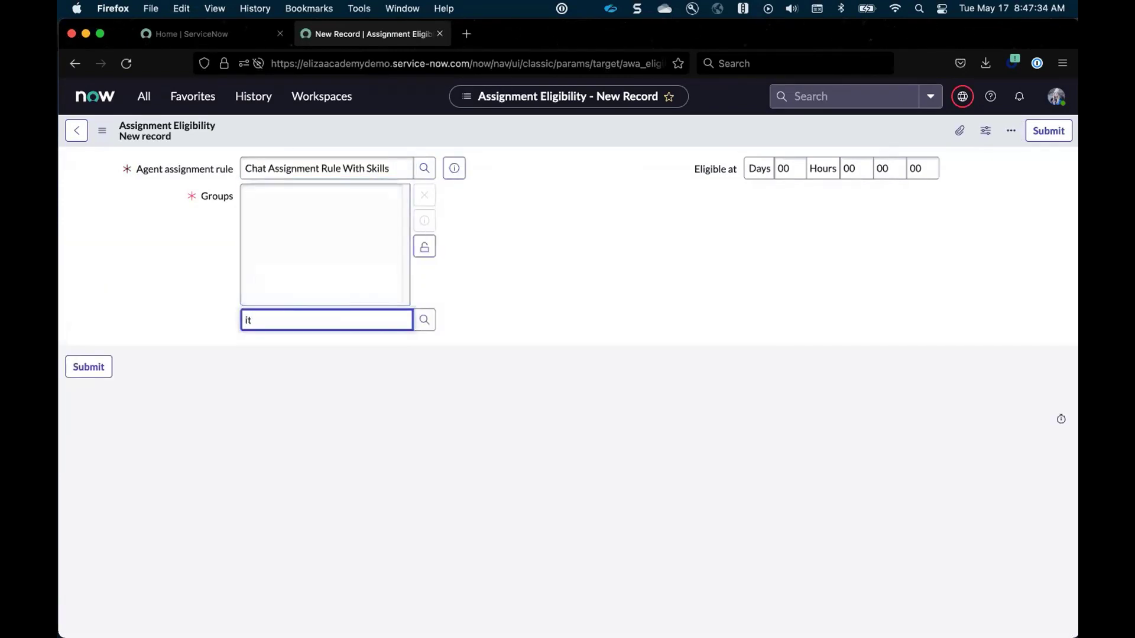
click(281, 363)
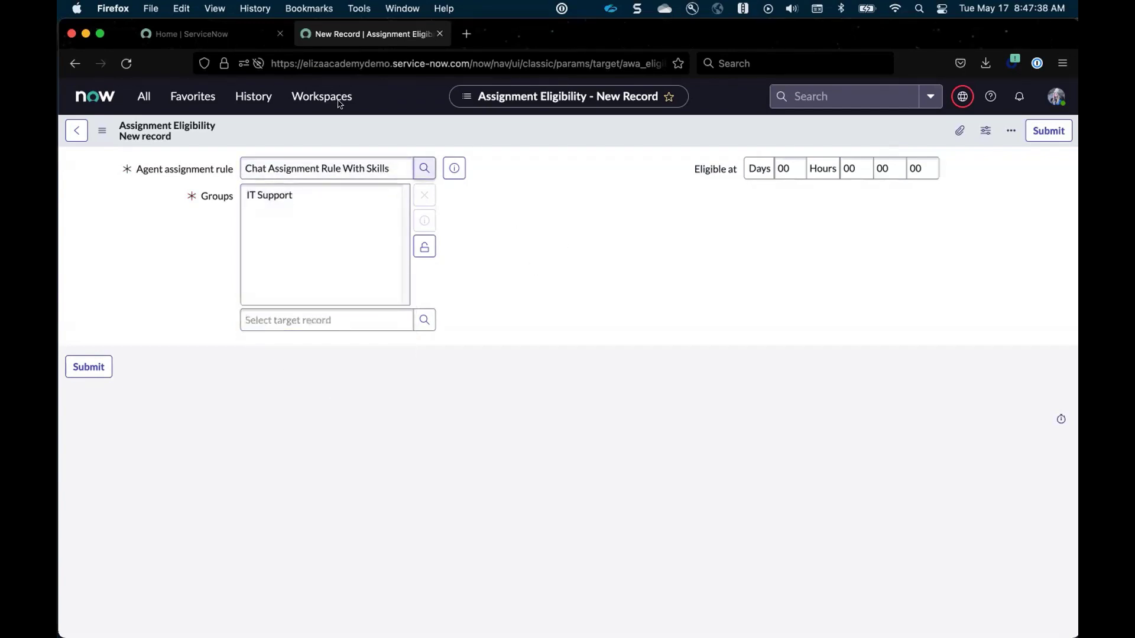
click(380, 203)
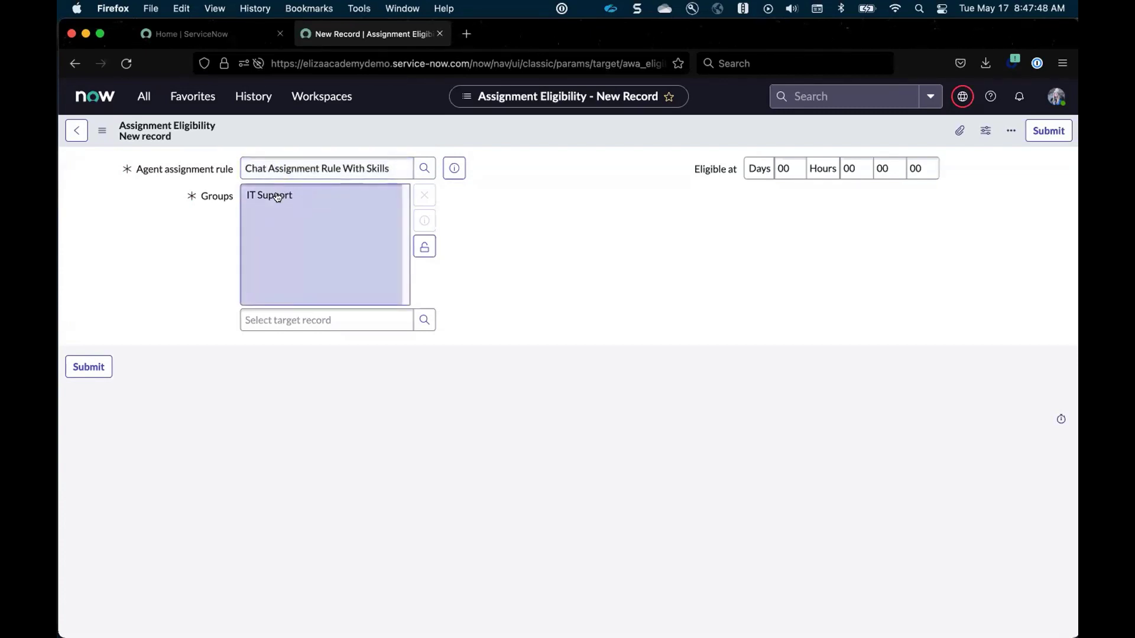
right_click(509, 137)
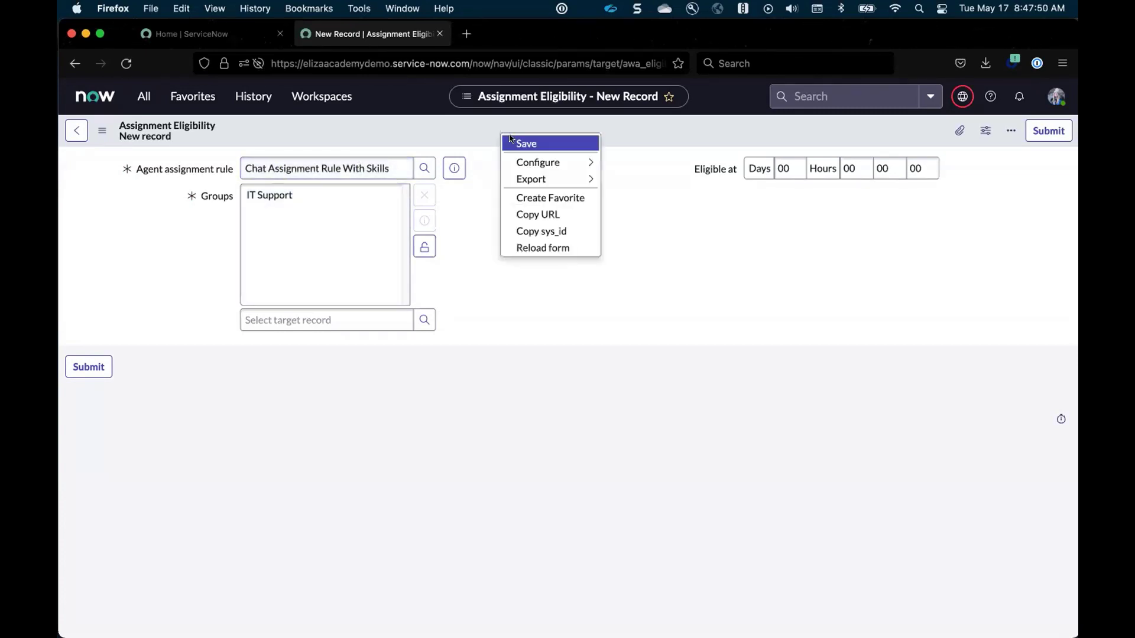
click(515, 144)
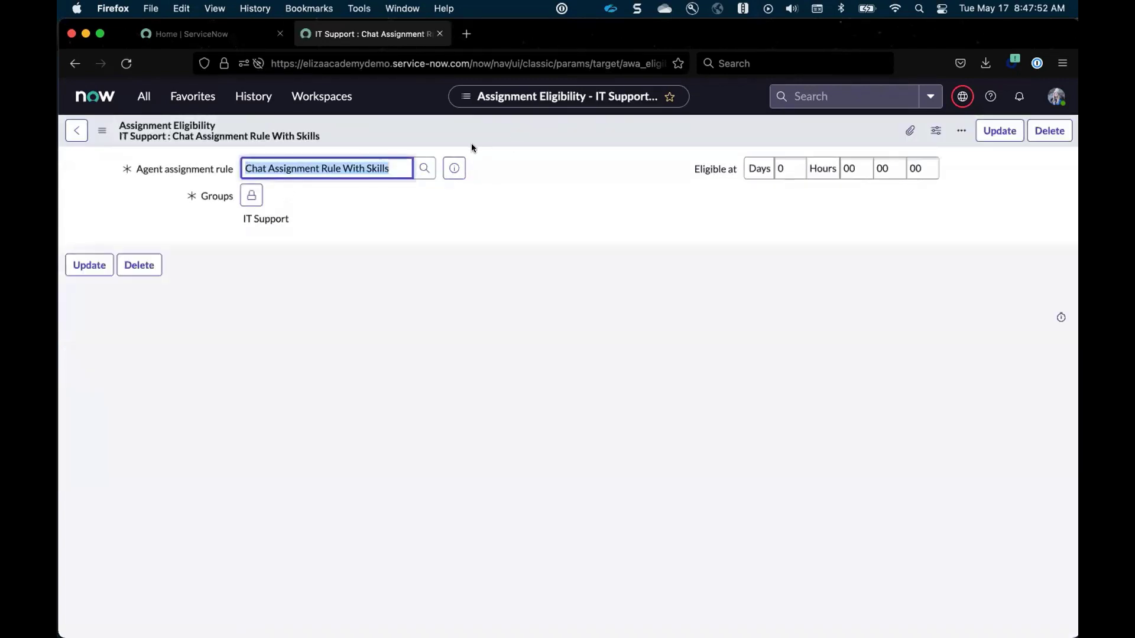
- Open the Chat Assignment Rule With Skills record, examine its rejection handling, skill handling and Assign by settings, and return to the Queues list
click(455, 168)
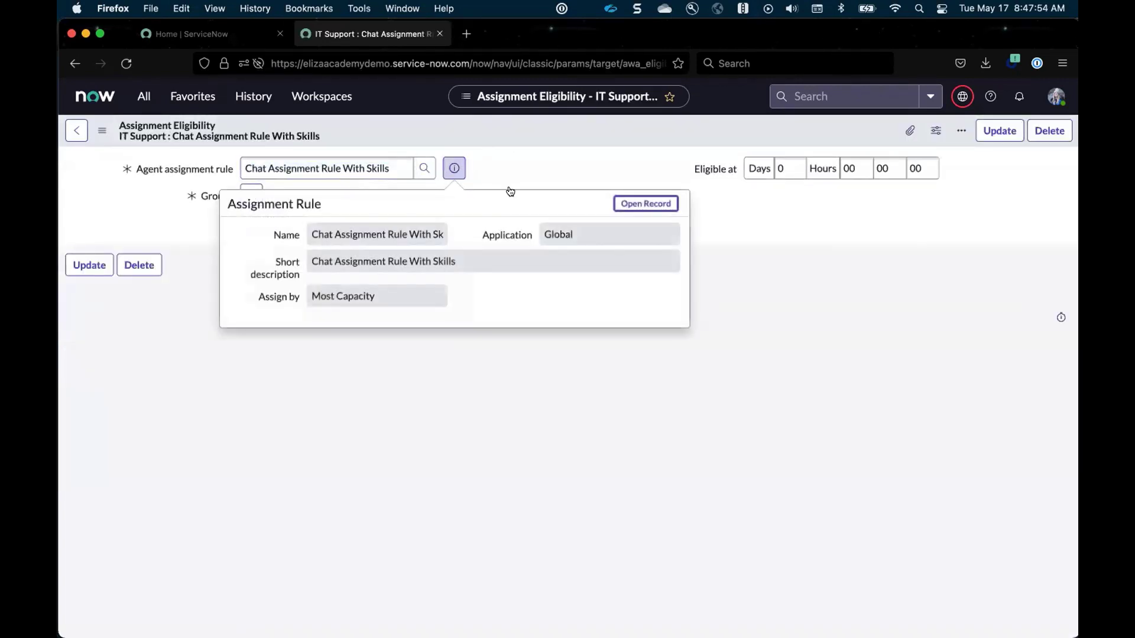
click(629, 202)
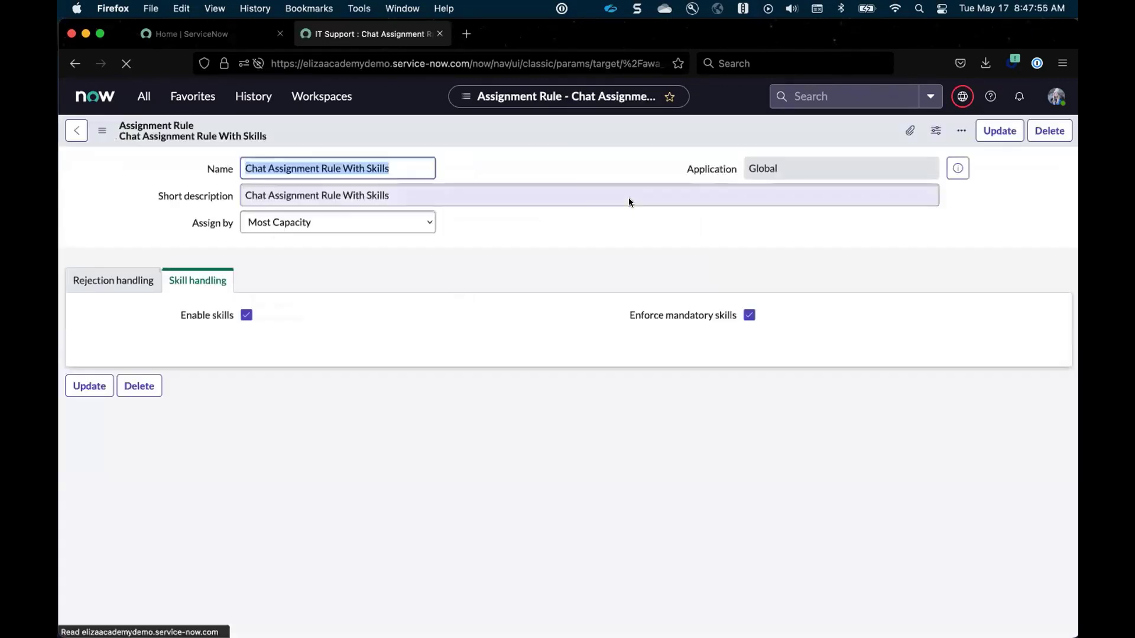
click(126, 280)
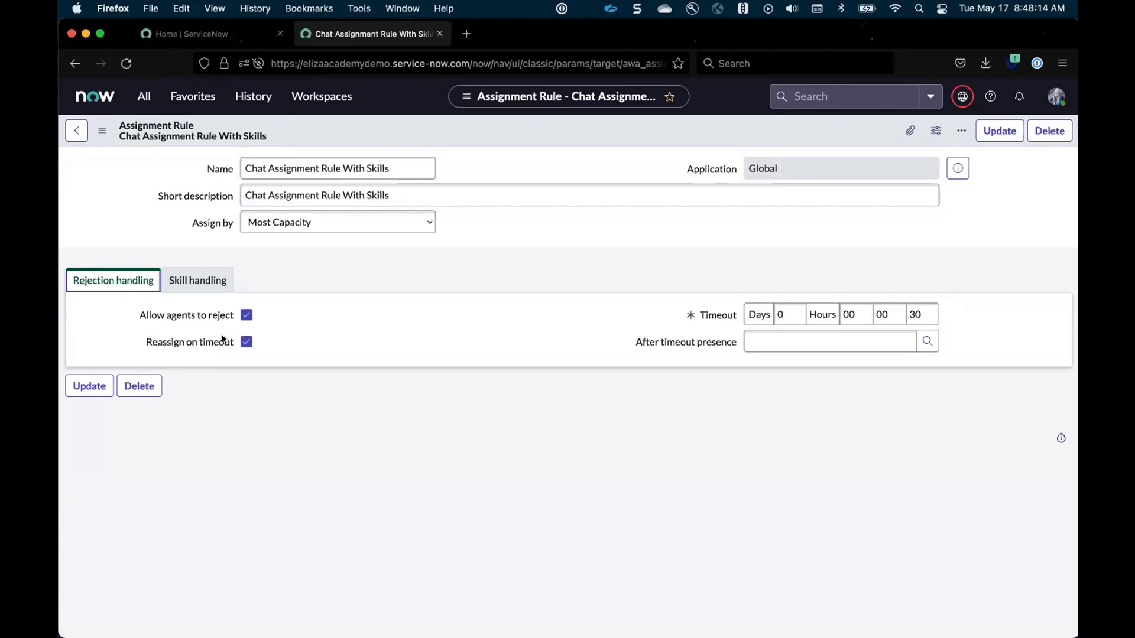
click(204, 288)
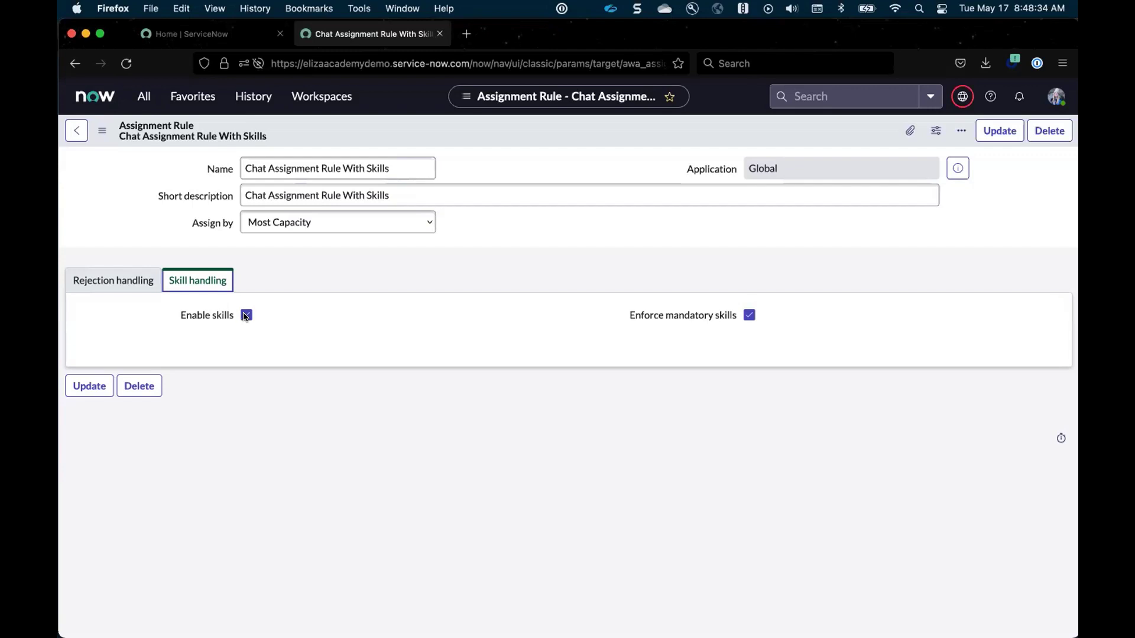
click(158, 226)
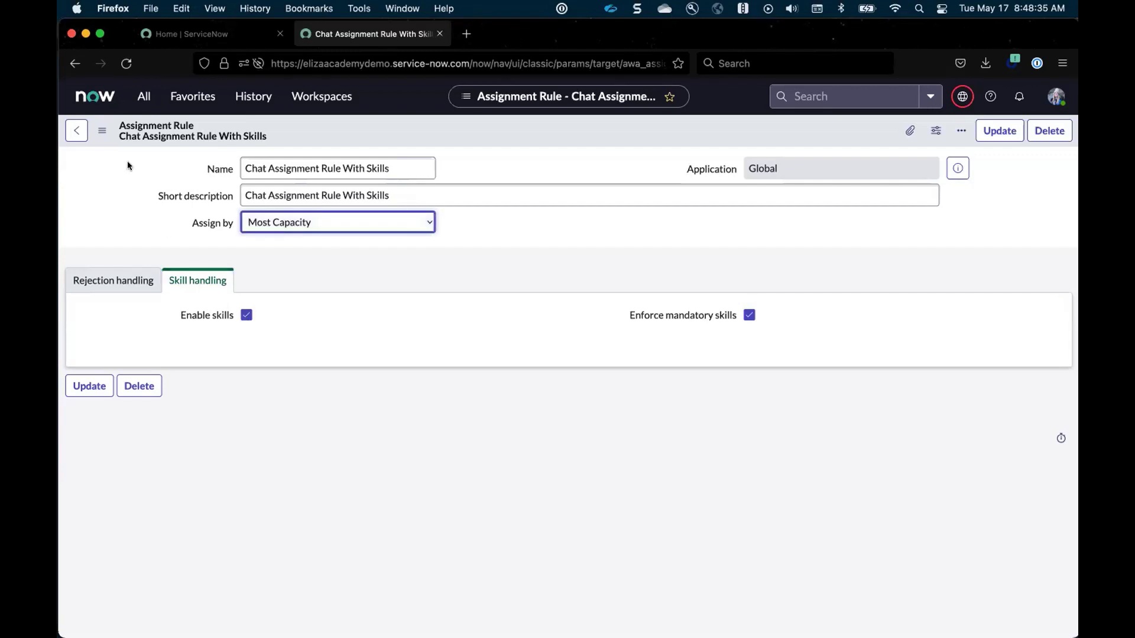
right_click(75, 67)
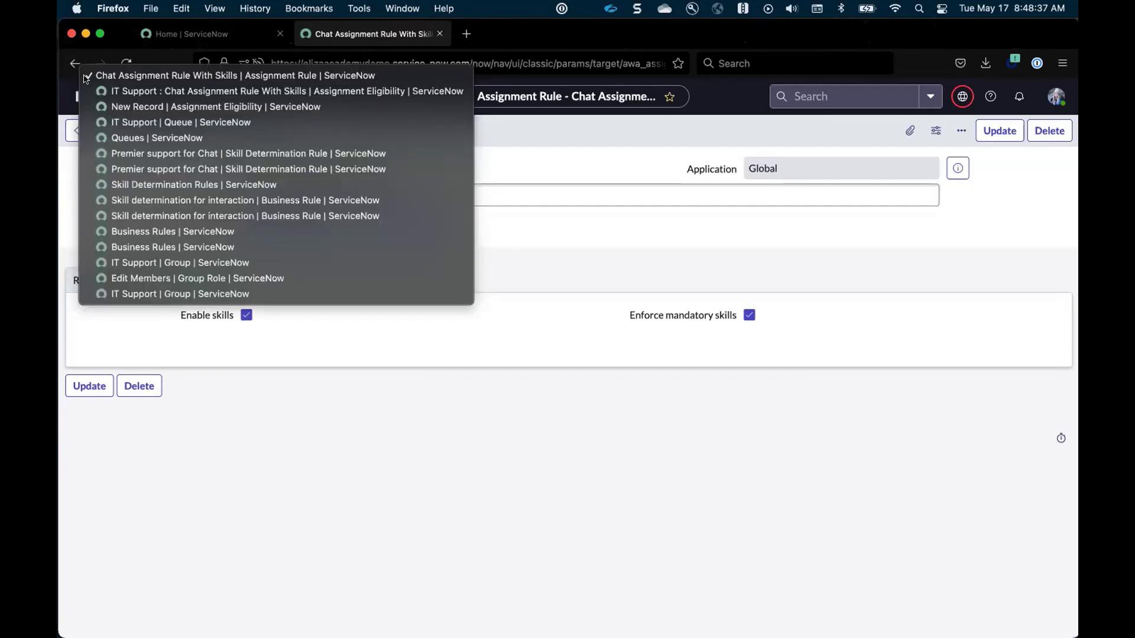
click(121, 139)
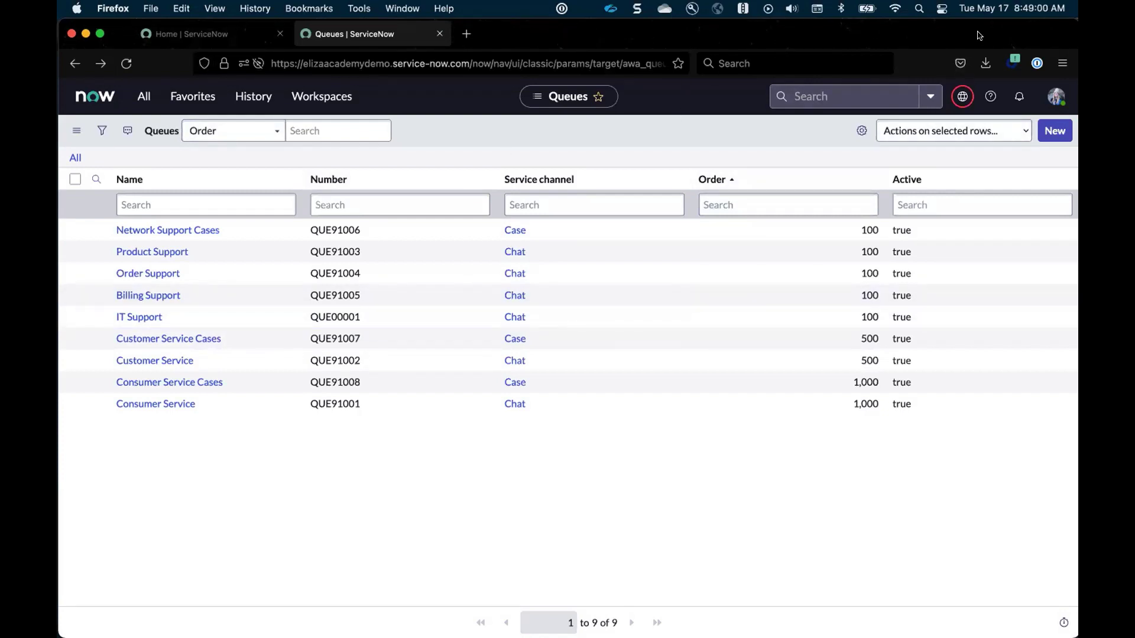
- Load the service portal at the instance's /sp address in place of the Queues list and close the empty new tab
drag(978, 35, 977, 86)
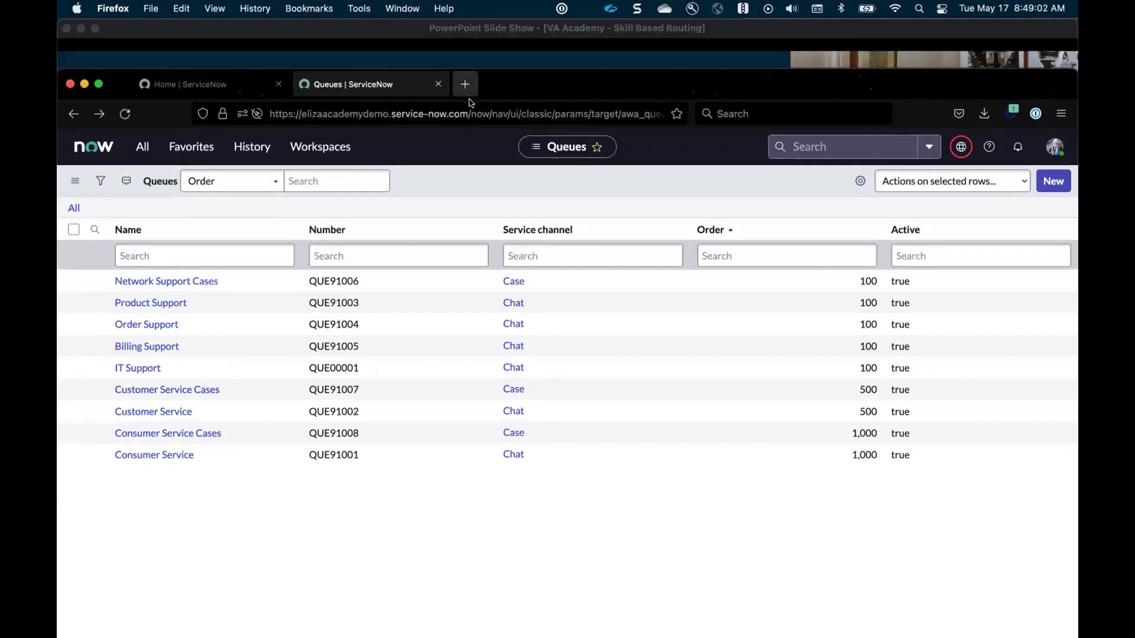
click(466, 85)
click(378, 87)
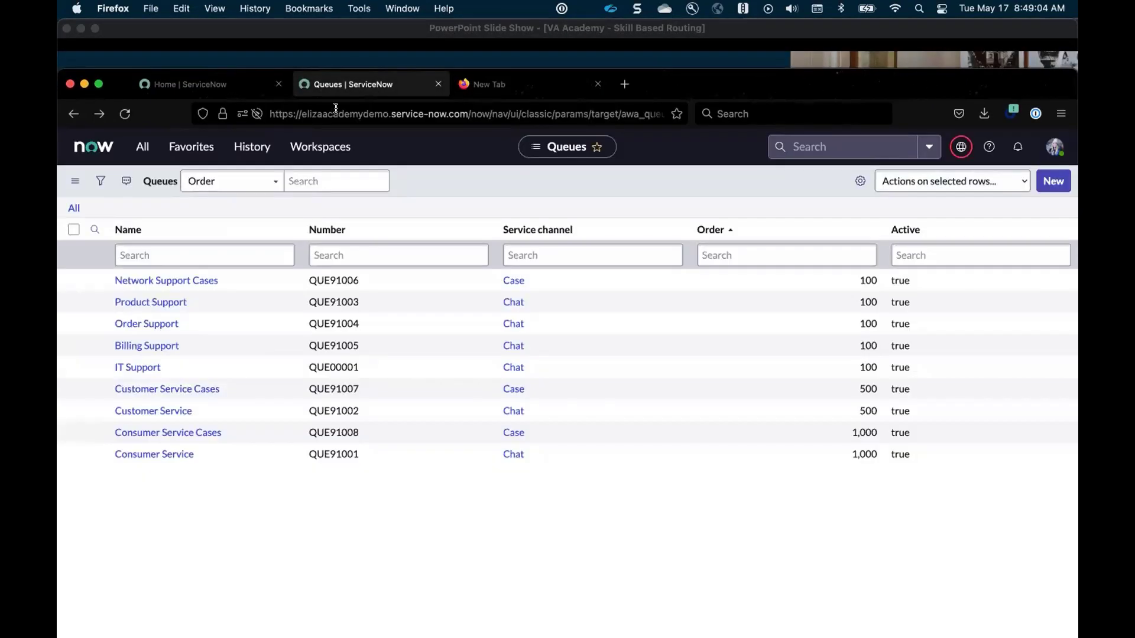
click(336, 109)
key(End)
key(BackSpace)
key(BackSpace)
key(BackSpace)
key(BackSpace)
key(BackSpace)
key(BackSpace)
key(BackSpace)
key(BackSpace)
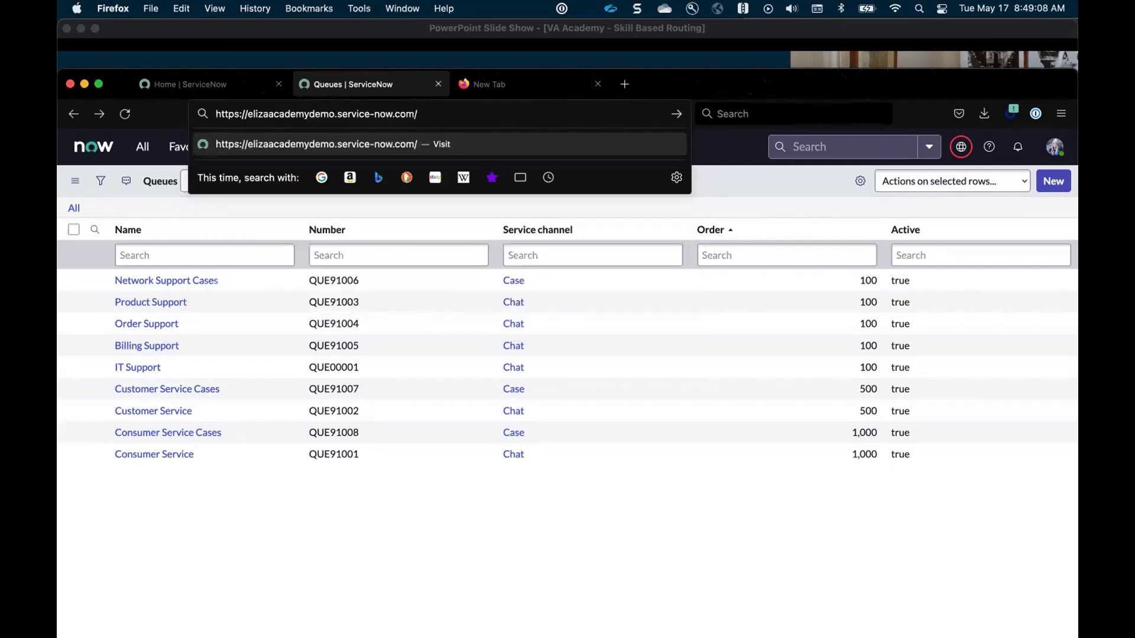
text(sp)
key(Return)
click(597, 84)
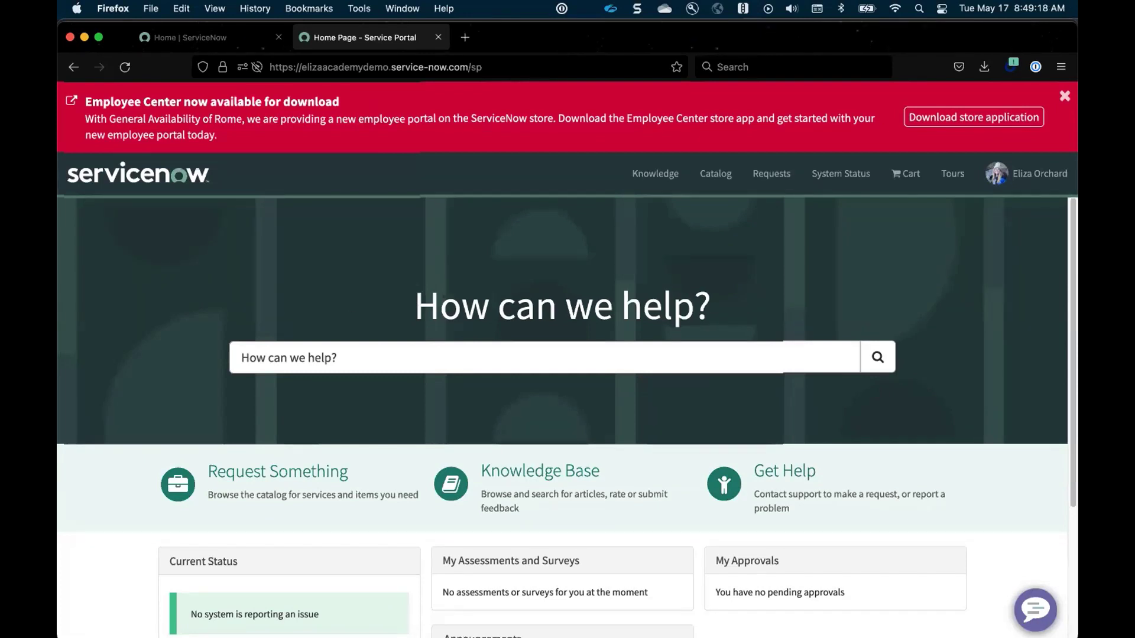
- Switch to the agent's Chrome session and open Agent Workspace from the ServiceNow home page
key(super+Tab)
click(866, 366)
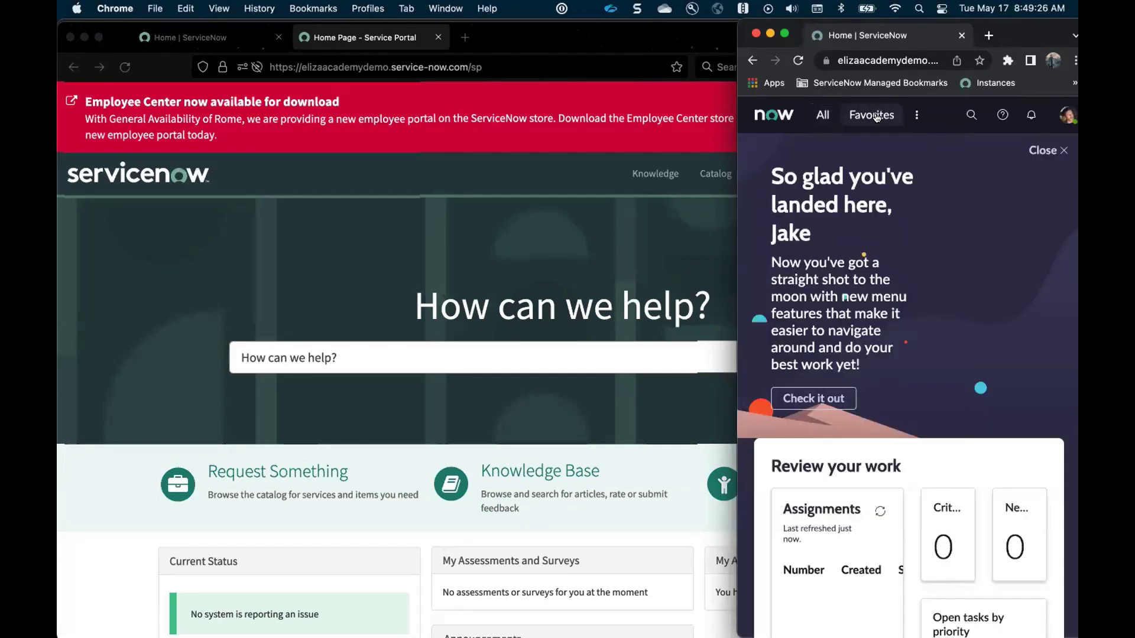
click(813, 118)
click(851, 211)
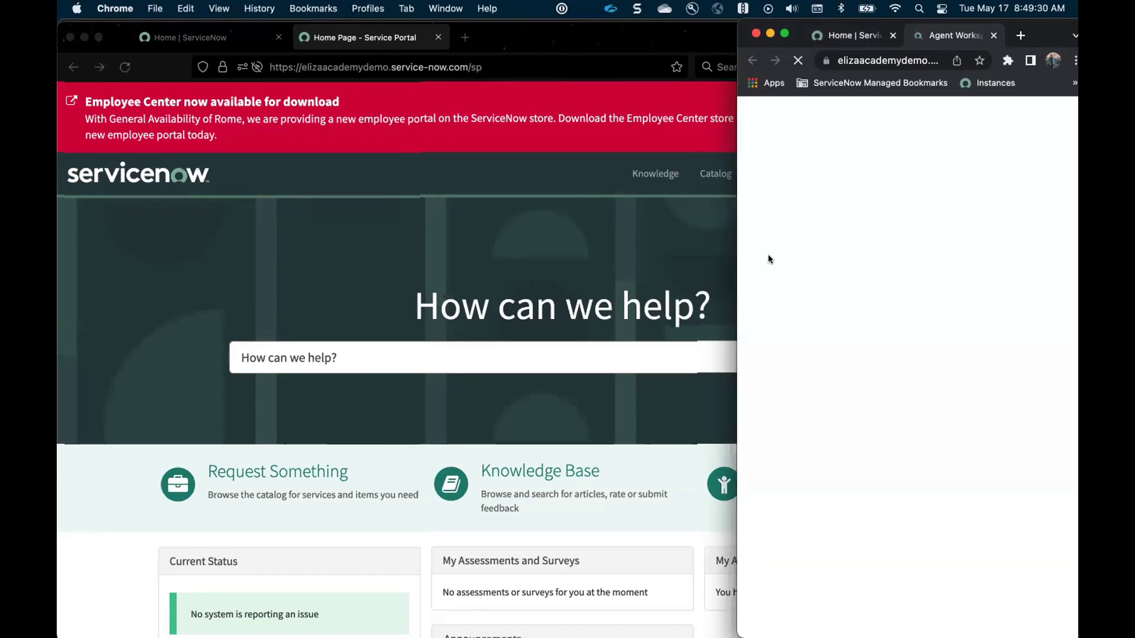
- Widen the Agent Workspace window, open the inbox and set the agent's status to Available
drag(738, 250, 202, 238)
click(222, 228)
click(274, 192)
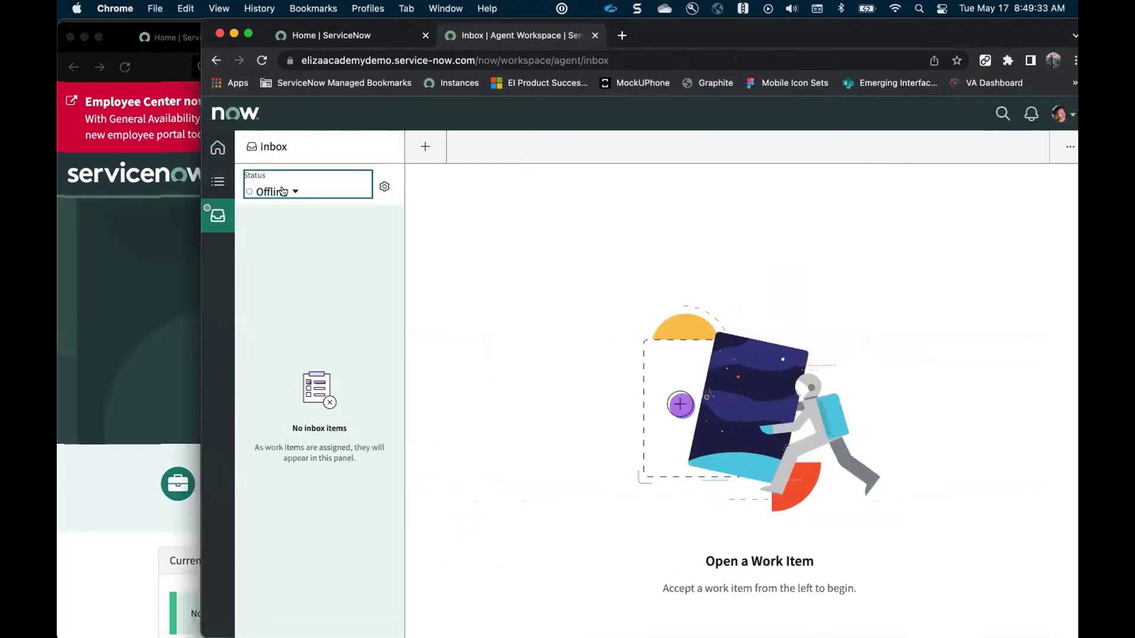
click(273, 209)
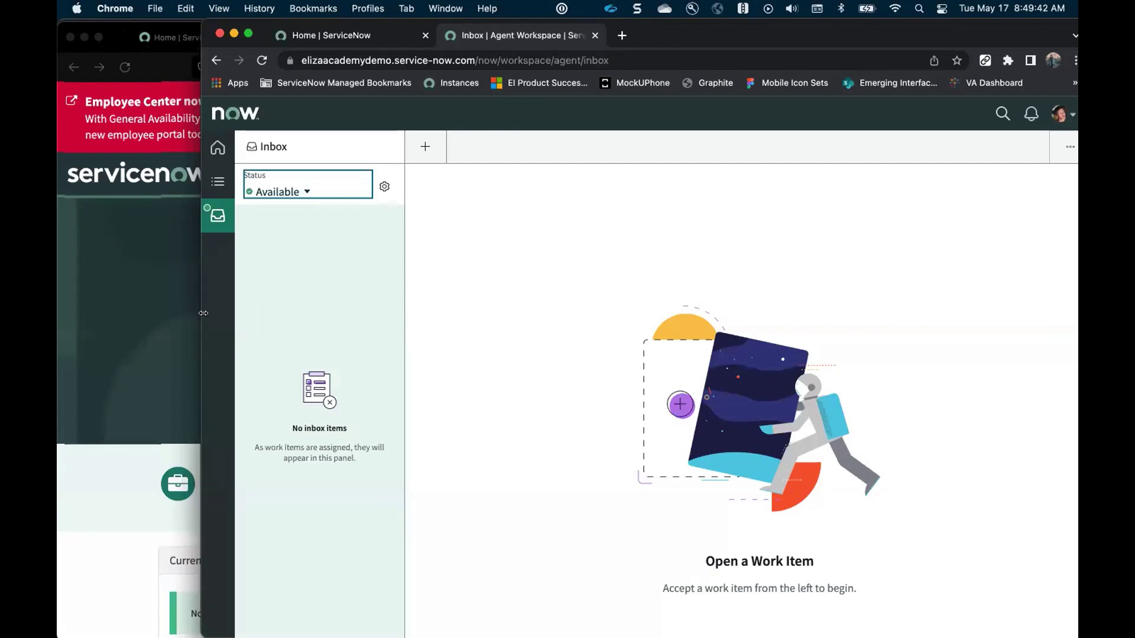
- Place the Firefox service portal window beside Agent Workspace and request a live agent through the portal's support chat
drag(477, 300, 587, 300)
click(477, 266)
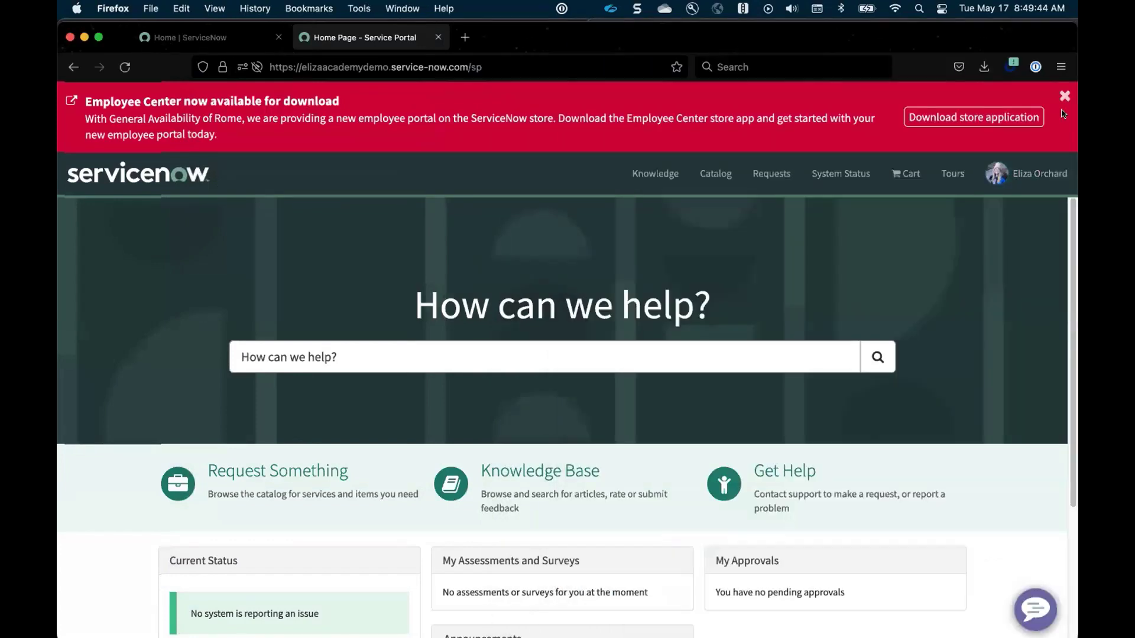
drag(1073, 102, 607, 114)
click(561, 594)
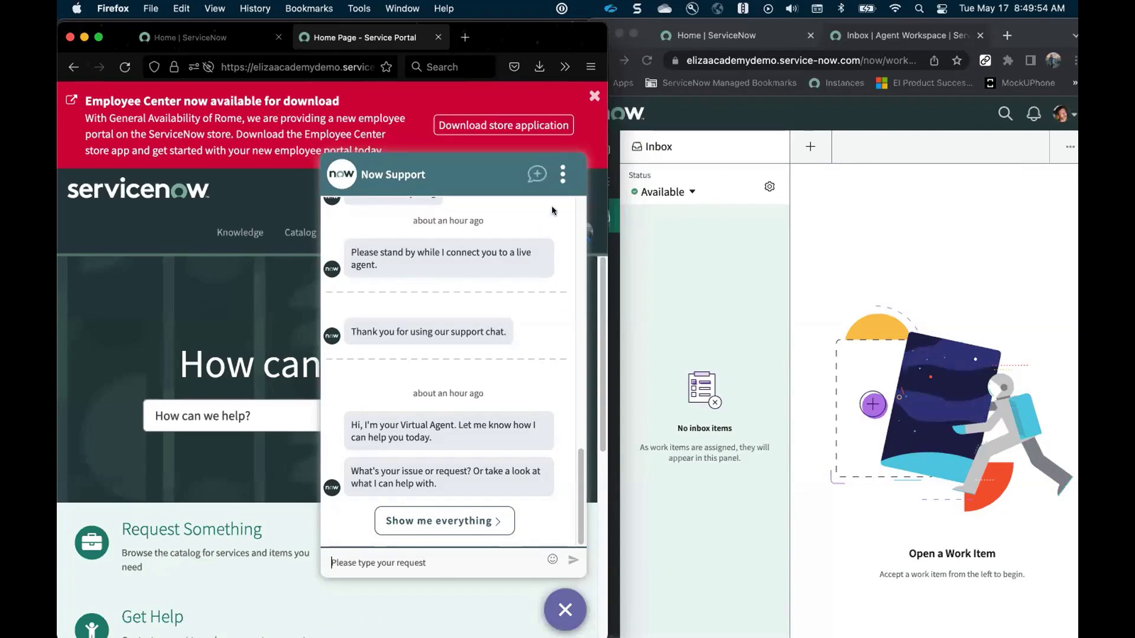
click(556, 182)
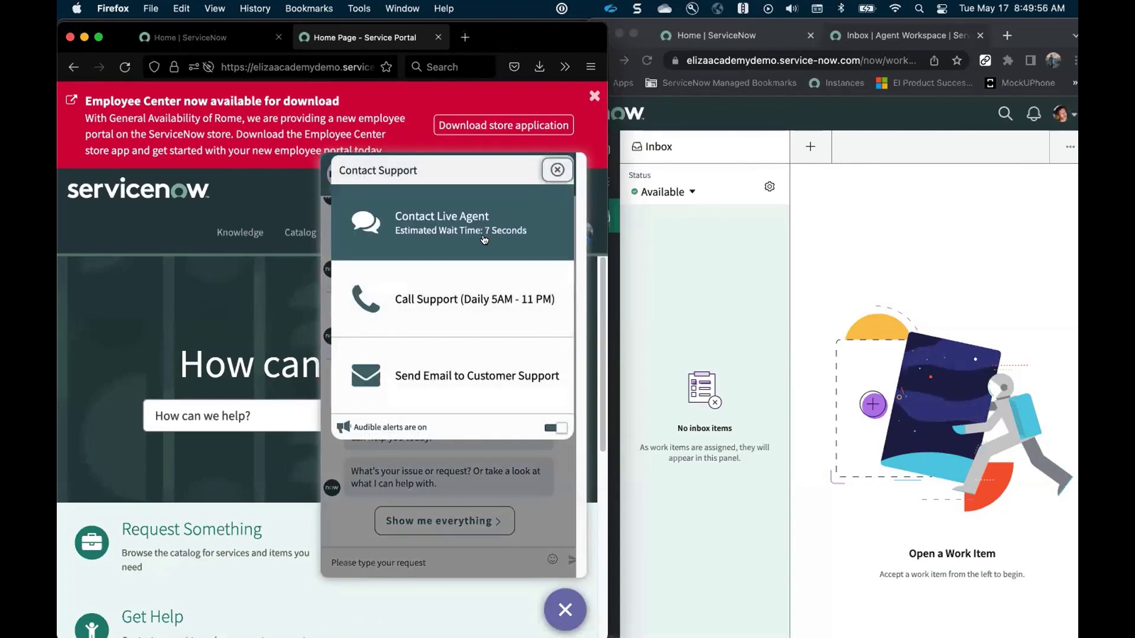
click(459, 229)
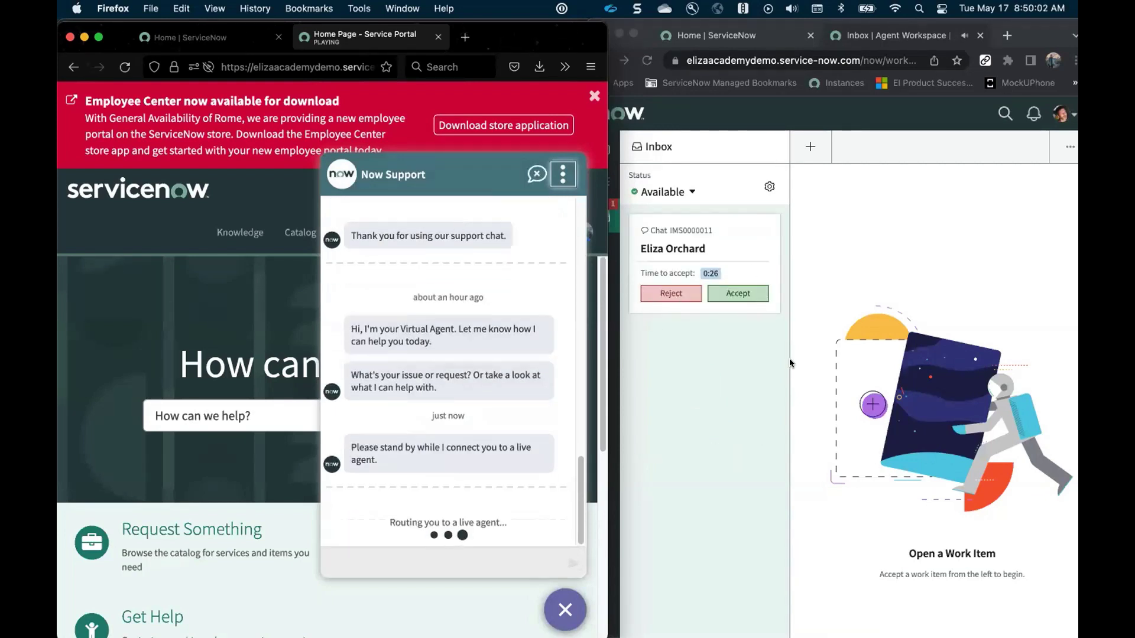
- Accept the incoming chat in the Agent Workspace inbox, widen the workspace window and send "Hi" in the public chat
click(771, 396)
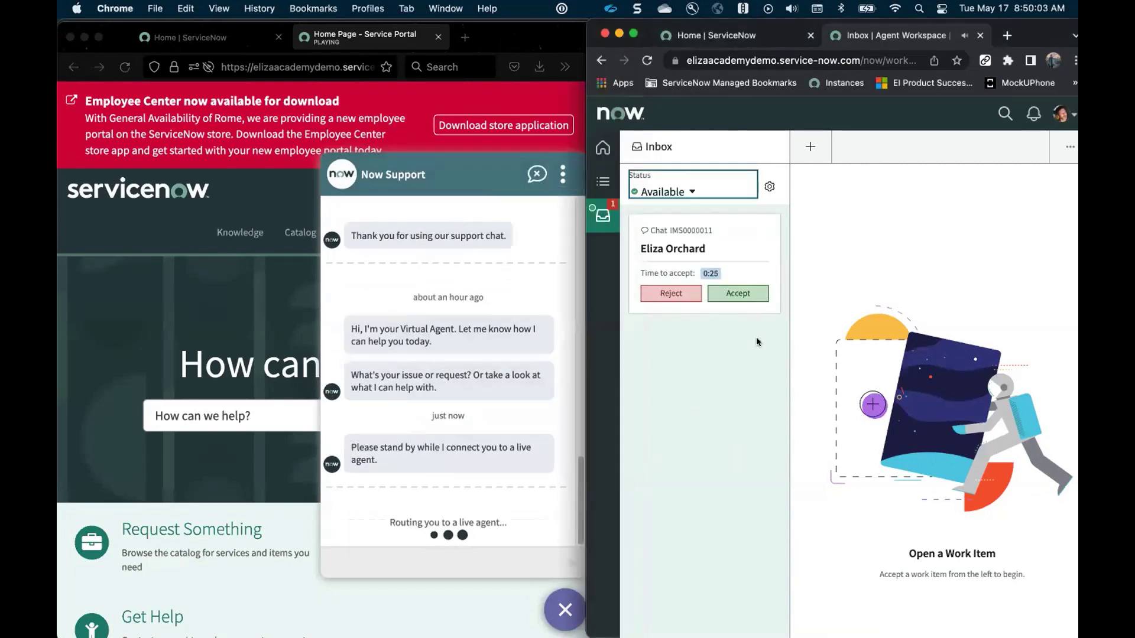
click(741, 296)
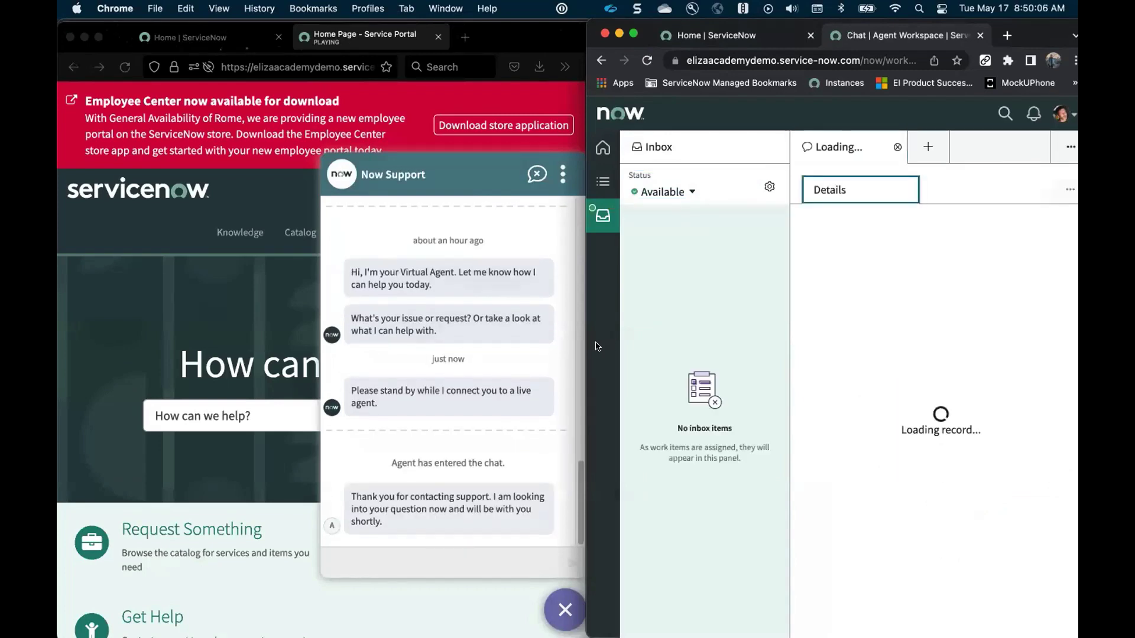
drag(579, 340, 132, 337)
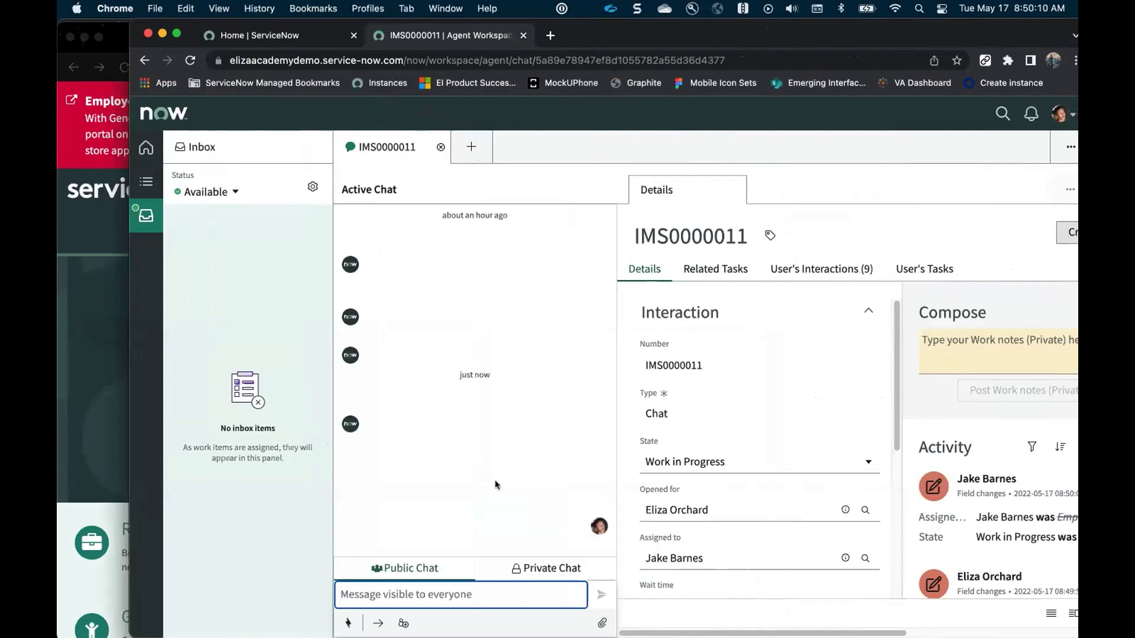
text(Hi)
key(Return)
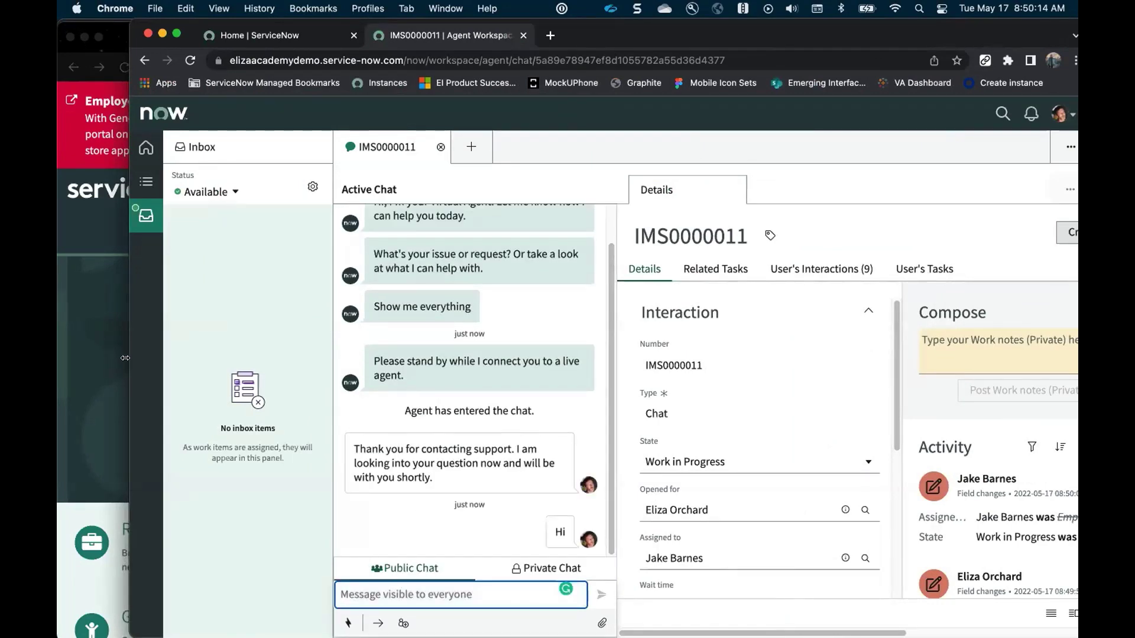
- Narrow the Agent Workspace window to uncover the requester's chat and switch back to the service portal in Firefox
key(ctrl+alt+Right)
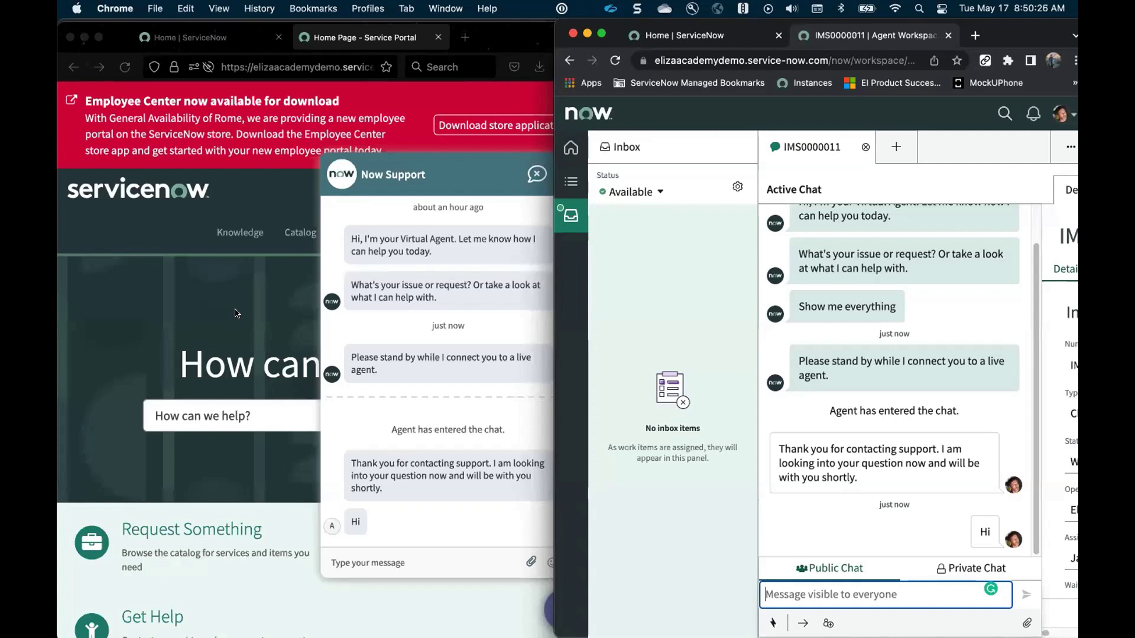
click(290, 234)
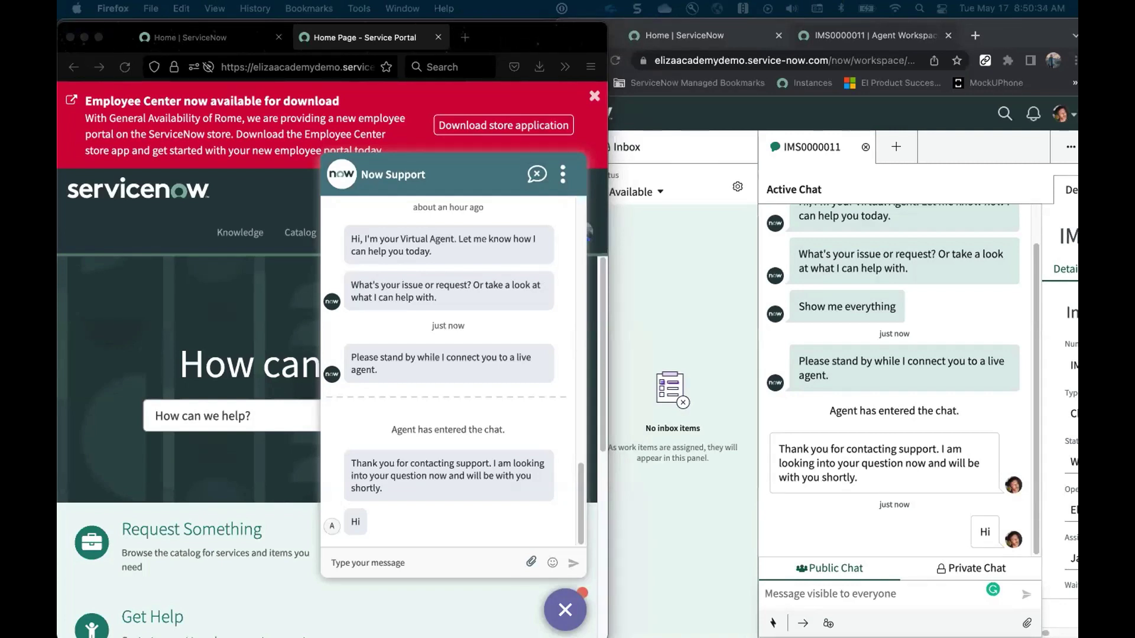
click(202, 318)
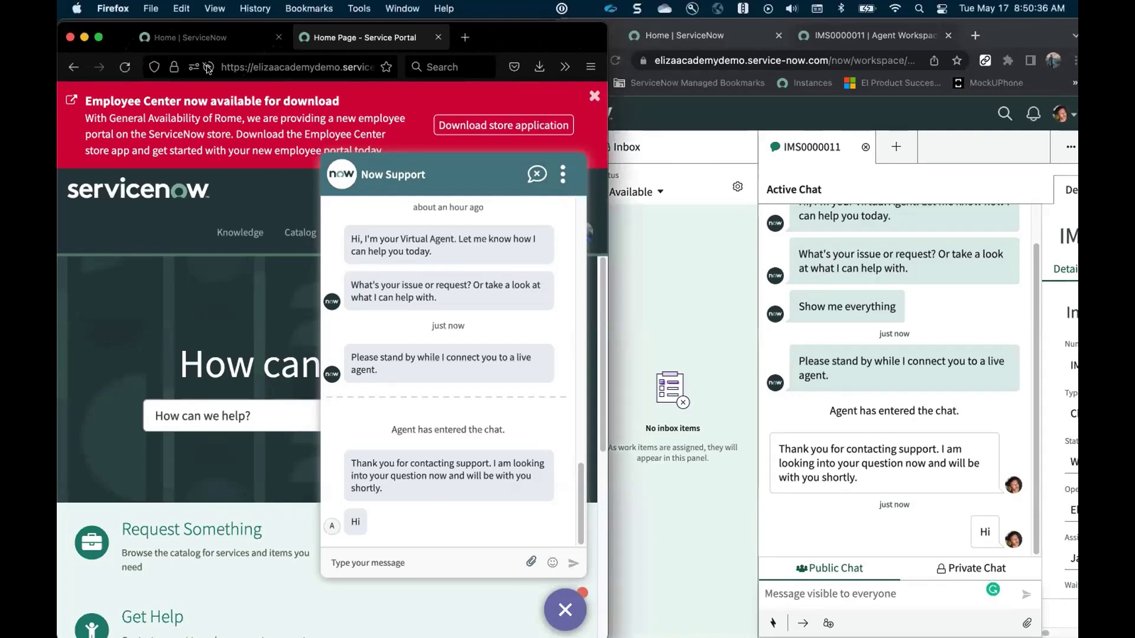
- Separate the Home tab of the elizabic.service-now.com instance from the service portal's Firefox window and close it
click(348, 66)
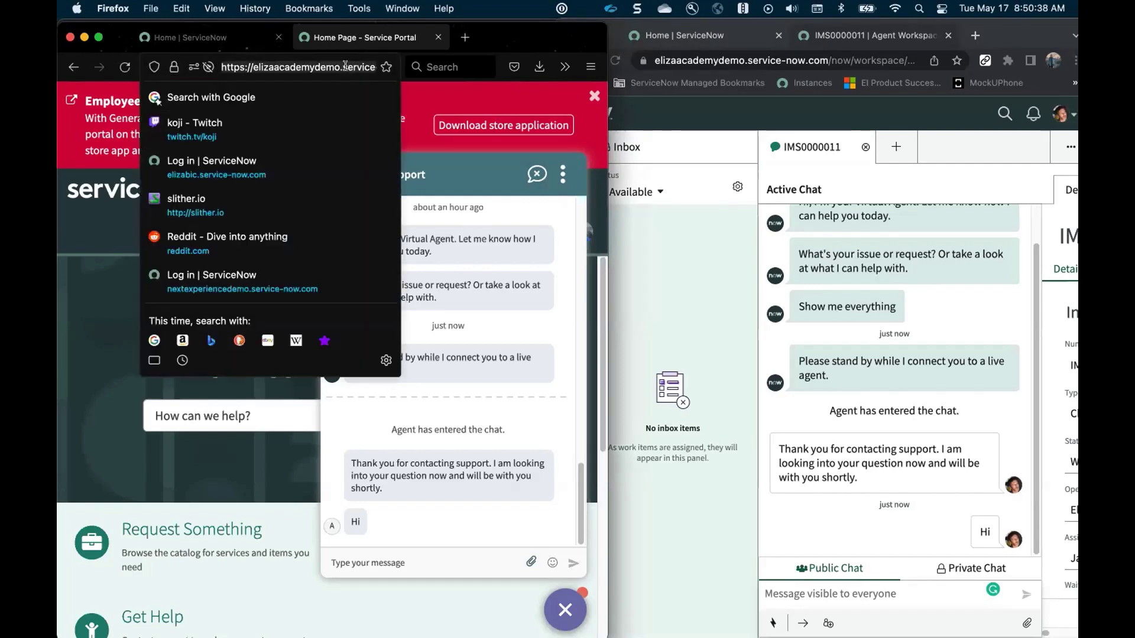
key(Escape)
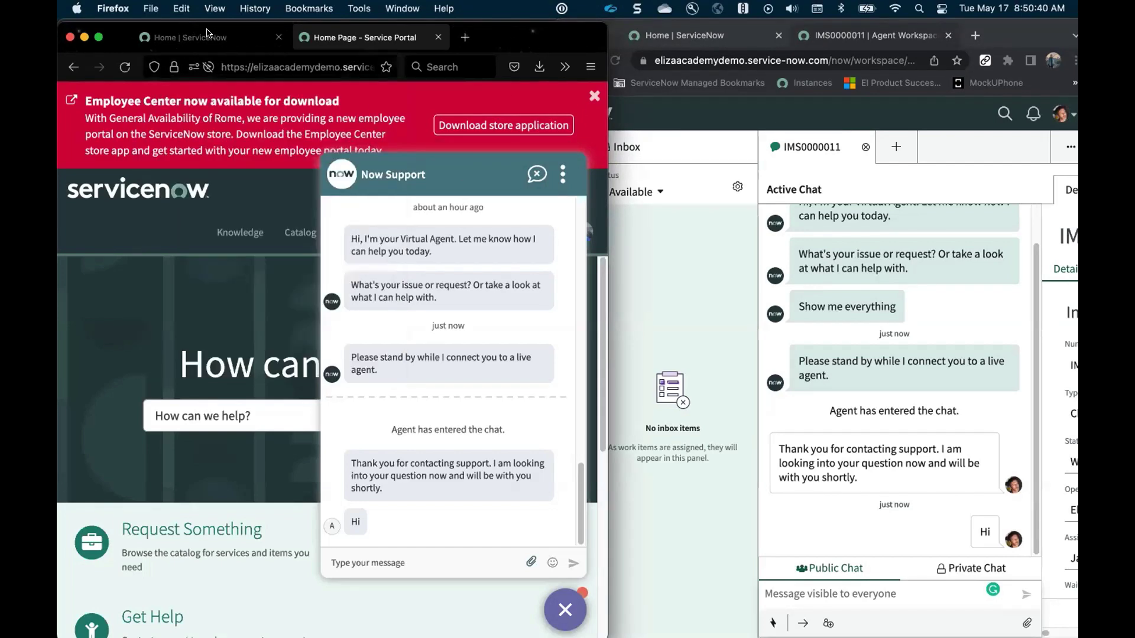
click(165, 30)
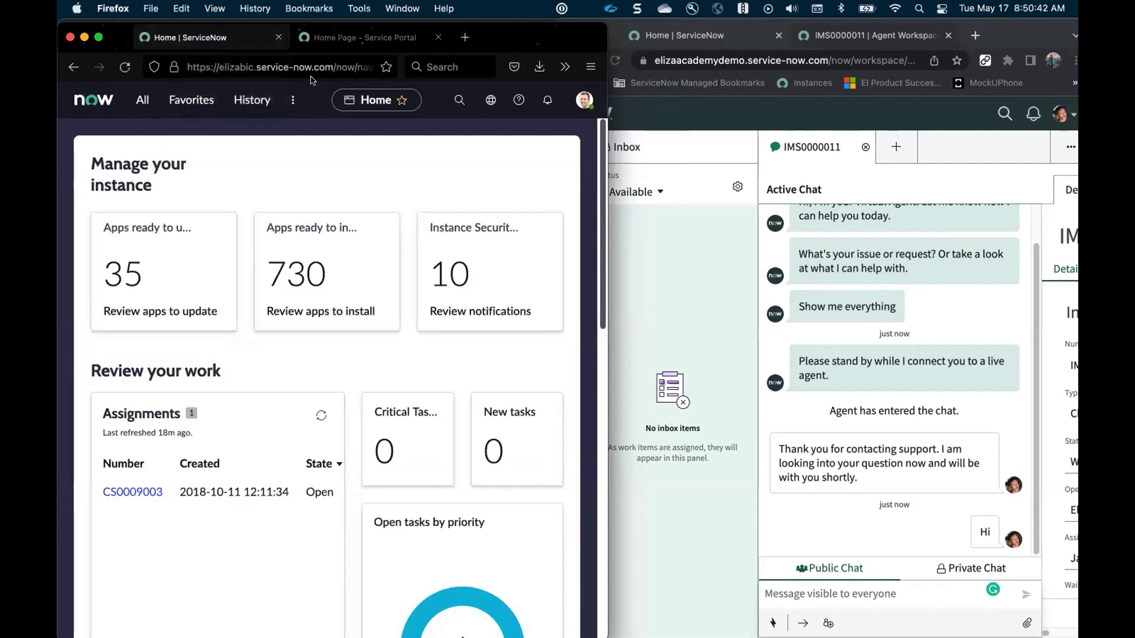
key(super+n)
key(super+w)
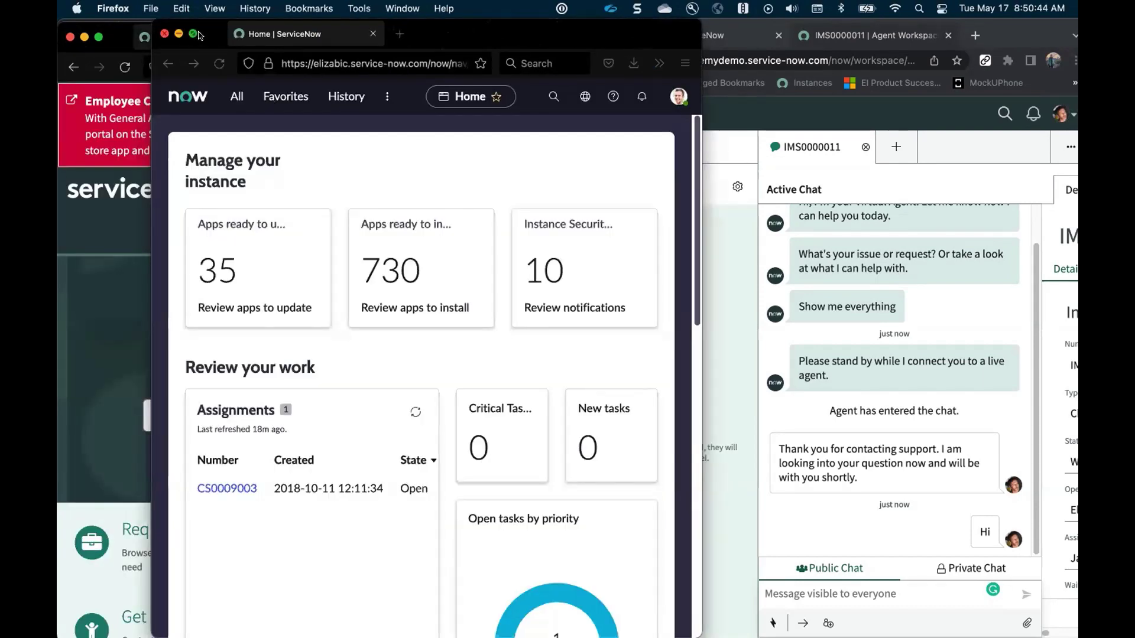
drag(197, 41, 170, 114)
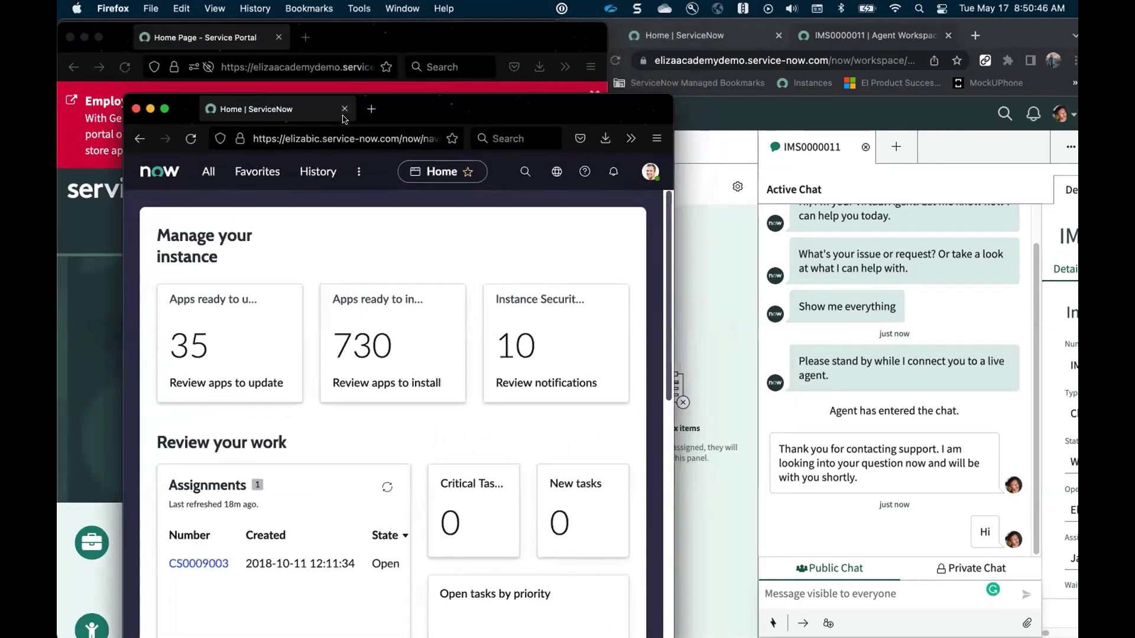
key(super+w)
- Remove the "sp" portal suffix from the elizaacademydemo address and load the instance's home page
click(350, 66)
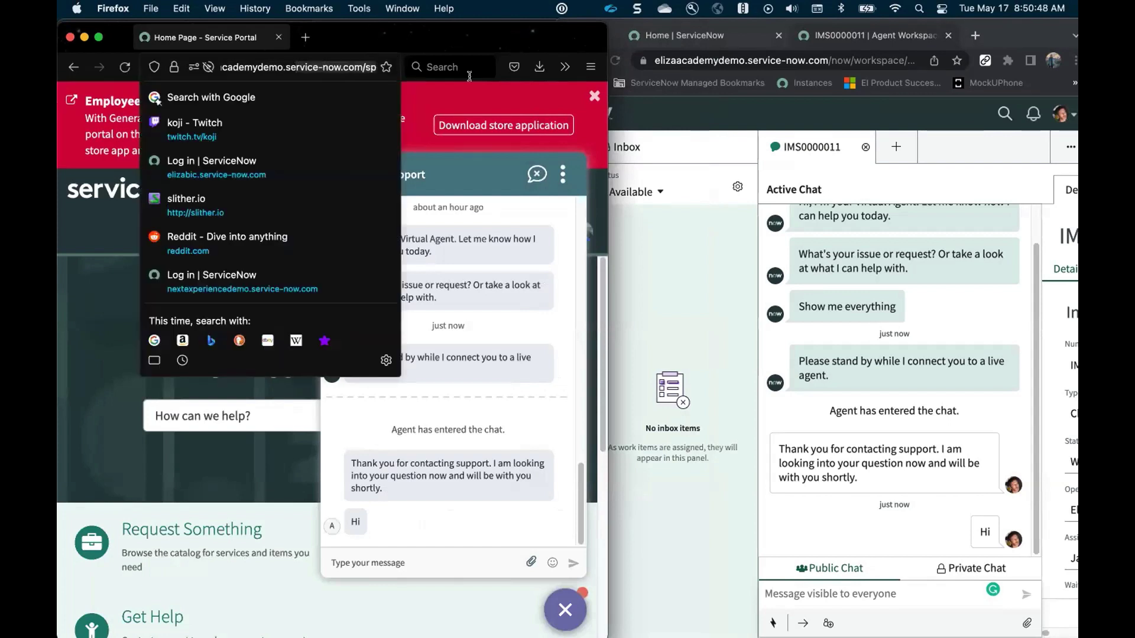
key(BackSpace)
key(BackSpace)
click(378, 70)
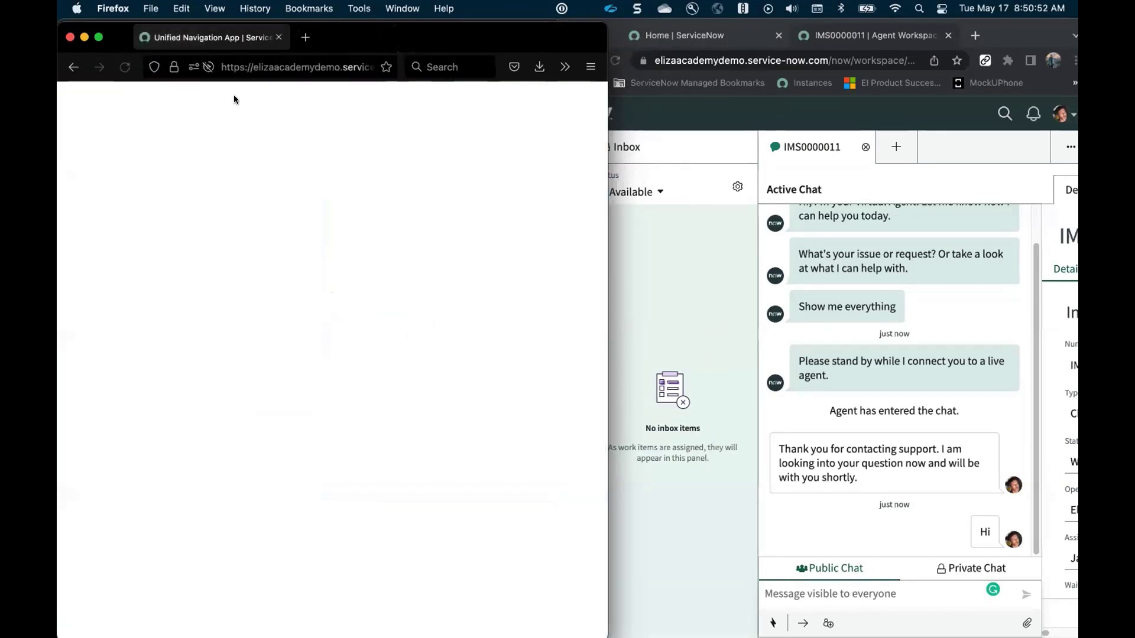
- Open the Interaction Skills table with interaction_m2m_skill.list and widen the Firefox window over Agent Workspace
click(140, 99)
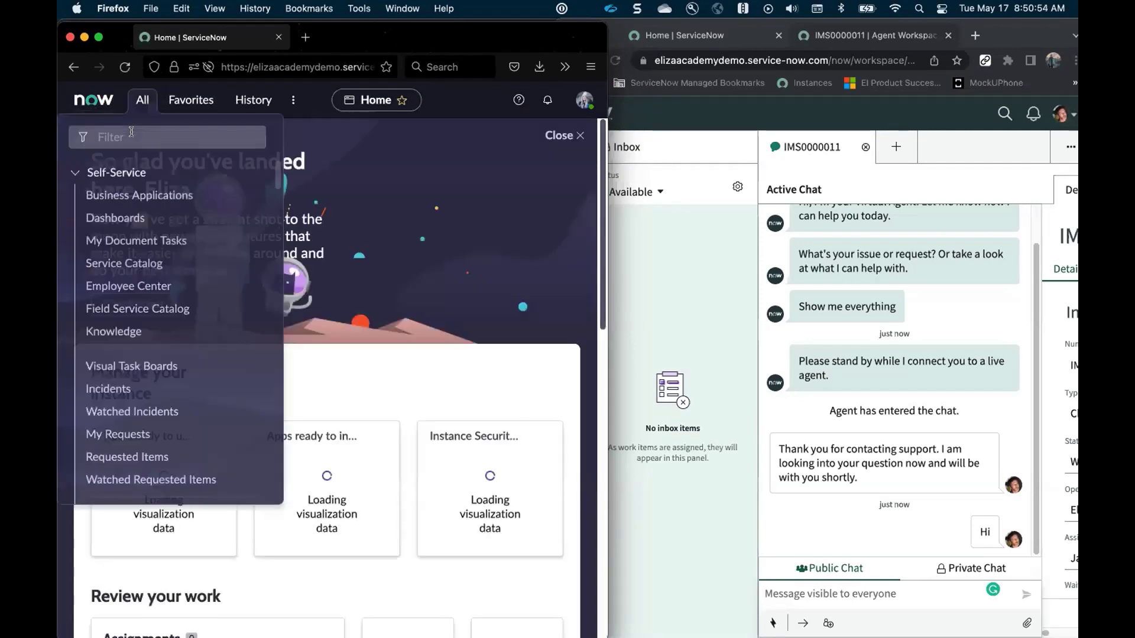
text(interaction_m2m_skill)
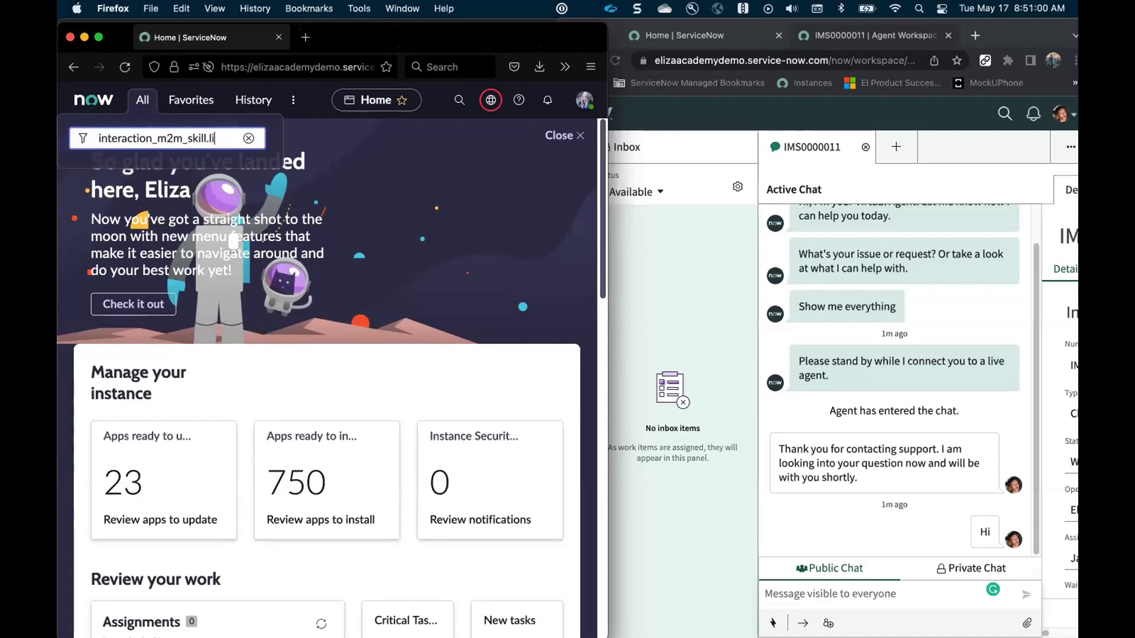
key(super+r)
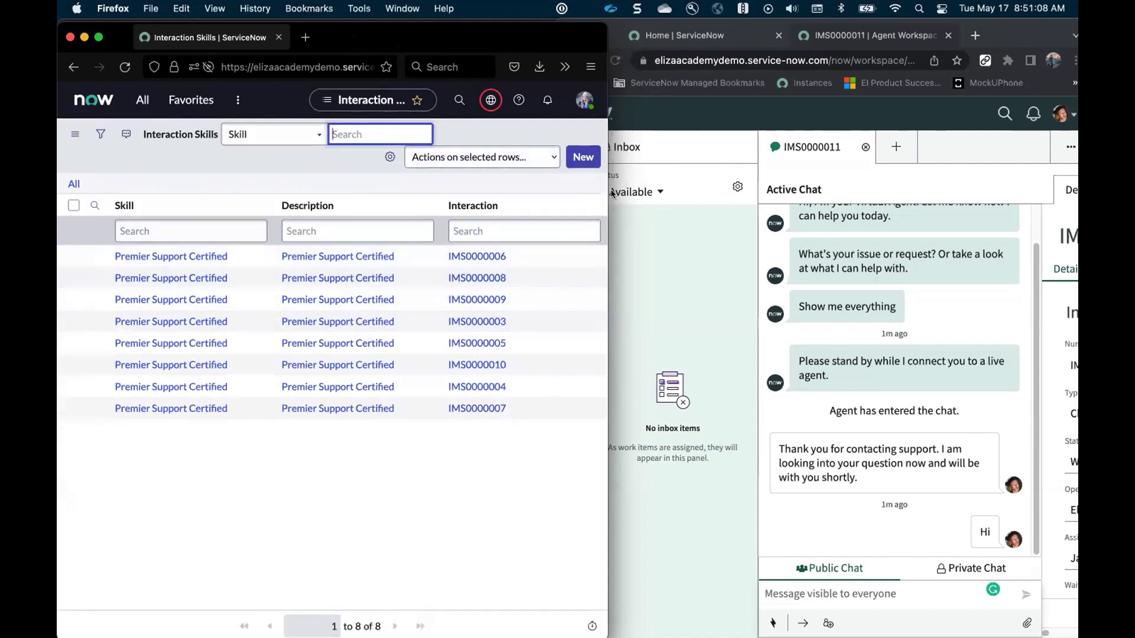
drag(607, 192, 890, 192)
click(266, 202)
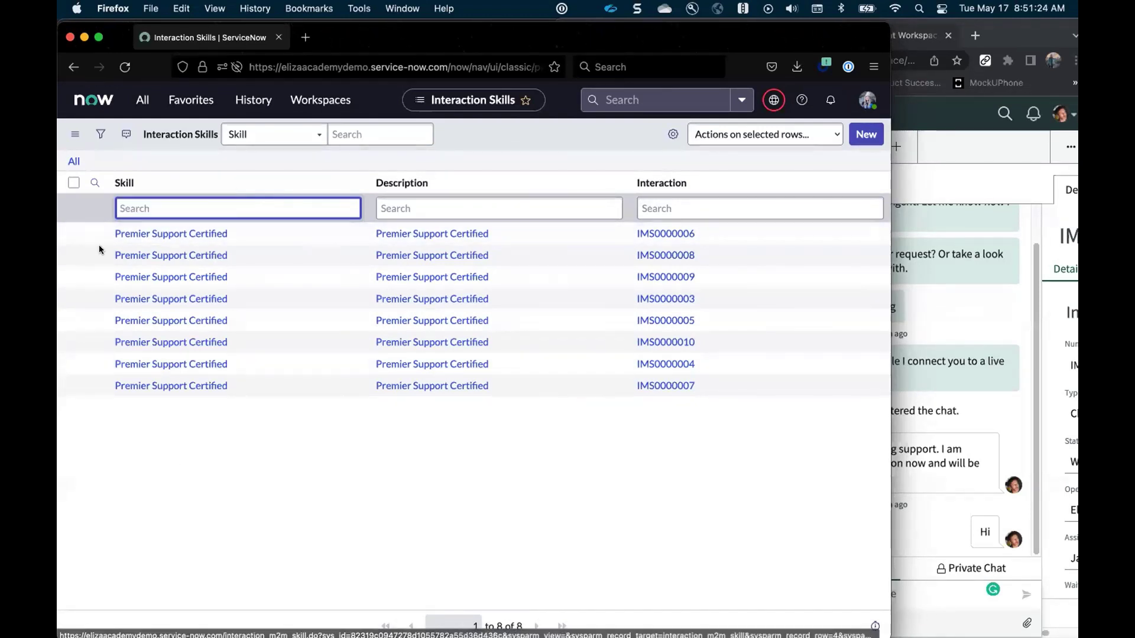
- Add the Created column to the Interaction Skills list and sort the records by Created, newest first
click(670, 136)
double_click(298, 208)
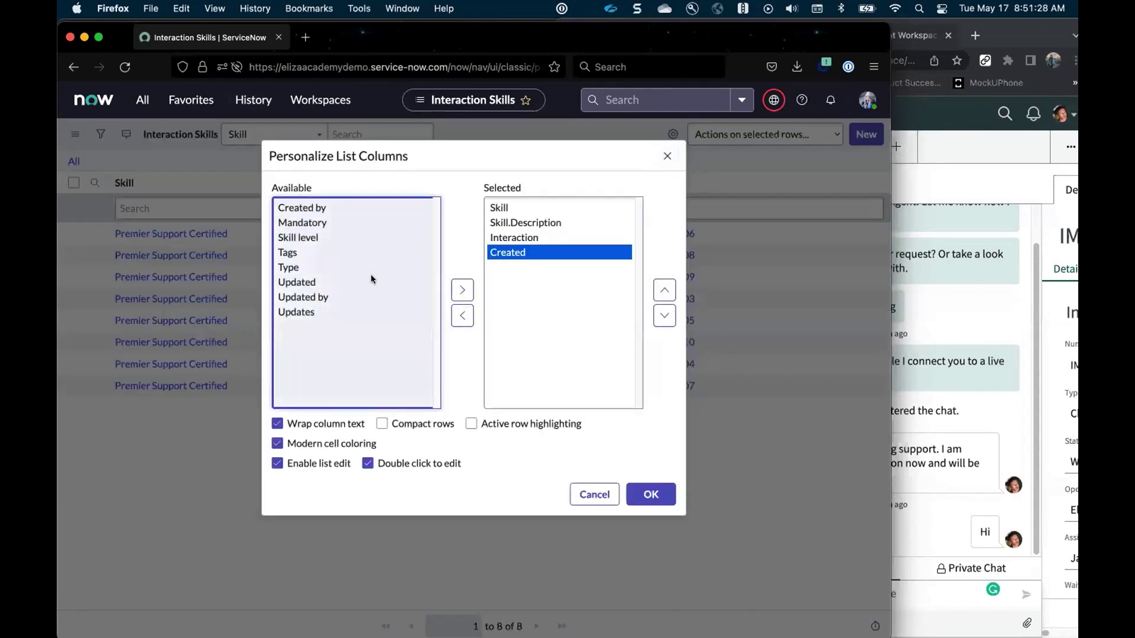
click(639, 488)
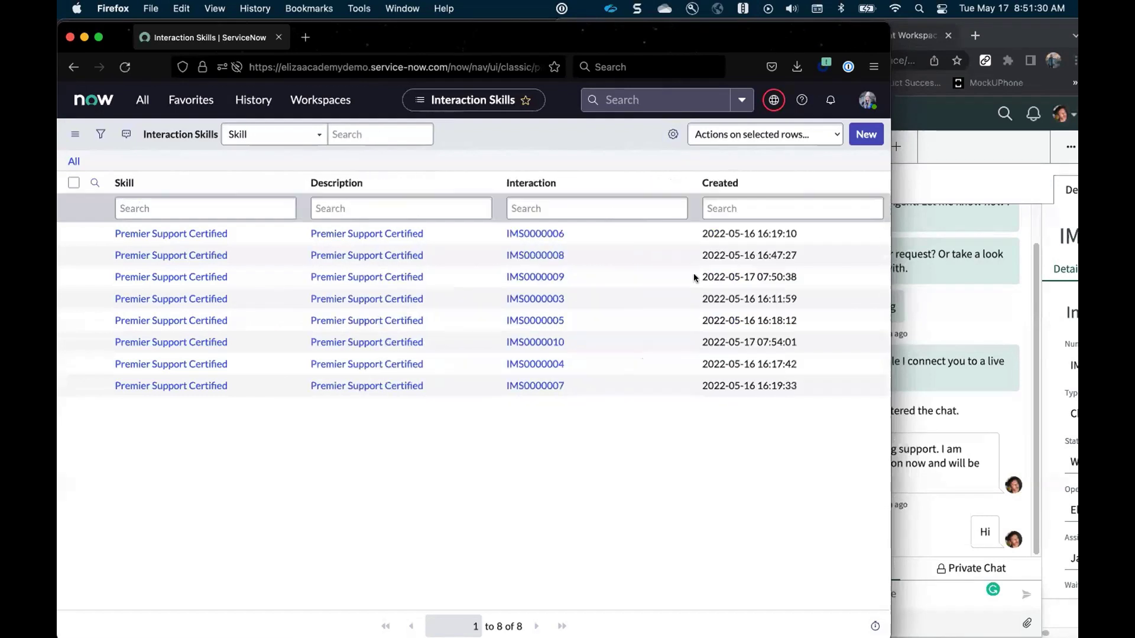
click(718, 183)
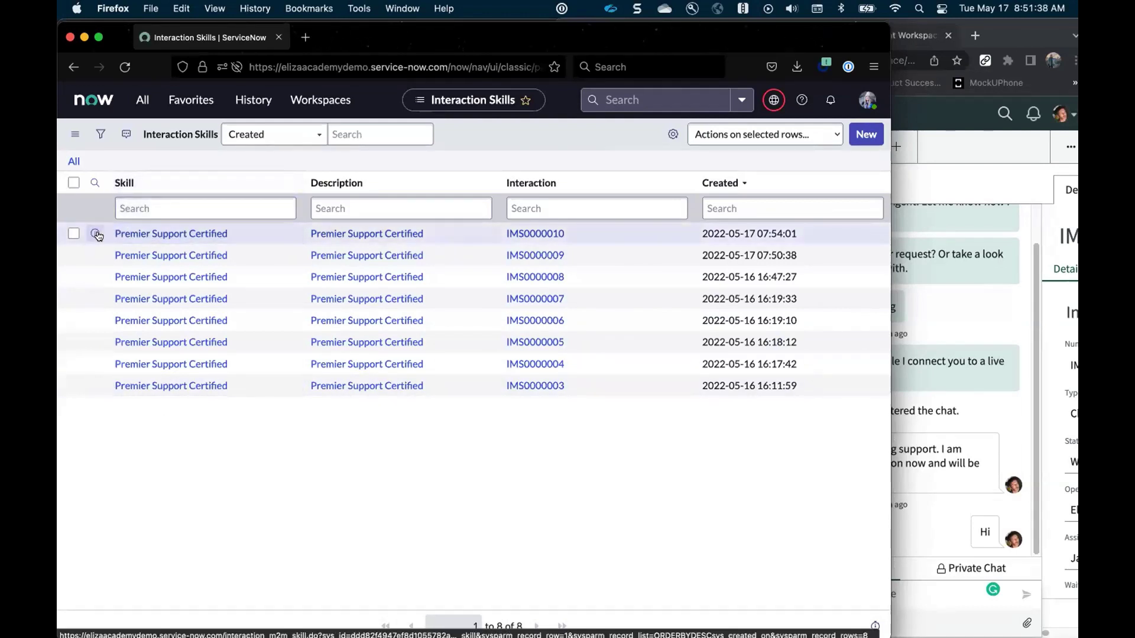
- Open the newest Interaction Skill record and examine its skill, mandatory setting and the related interaction's preview
click(95, 233)
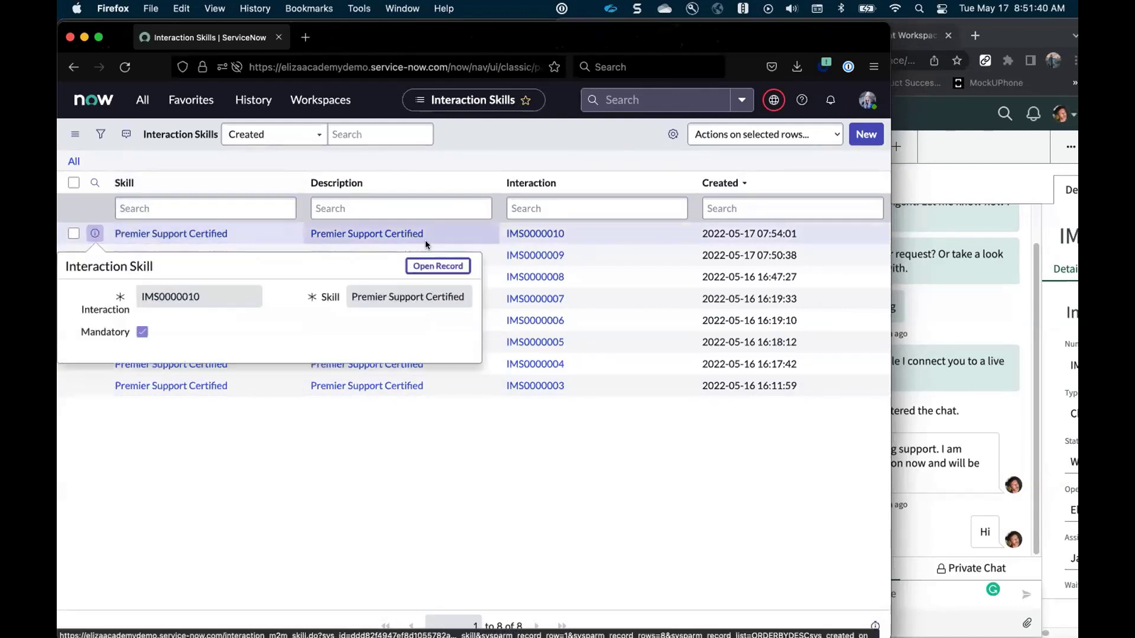
click(438, 266)
click(523, 233)
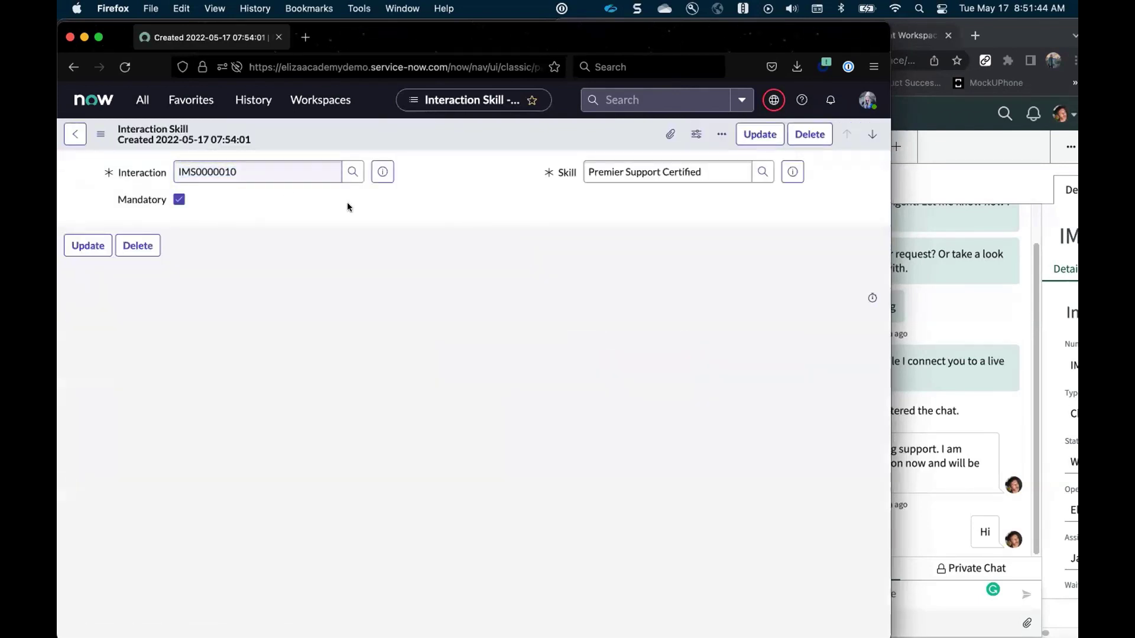
click(382, 171)
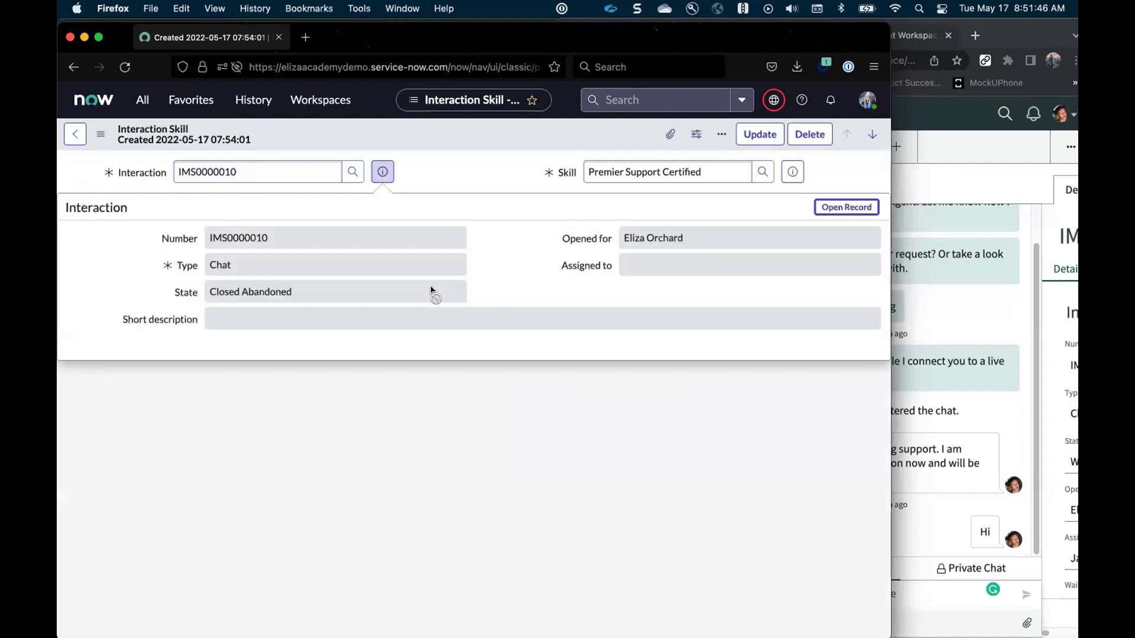
click(473, 156)
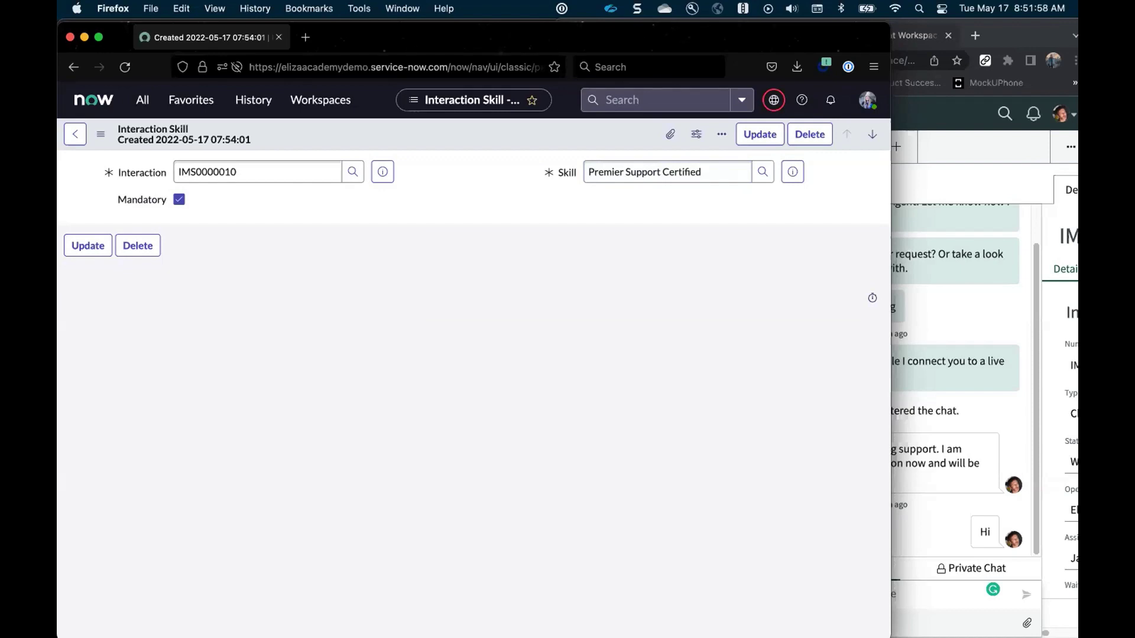
- Open the IT Support queue from the Advanced Work Assignment queues and widen the Firefox window to the full screen width
key(super+Tab)
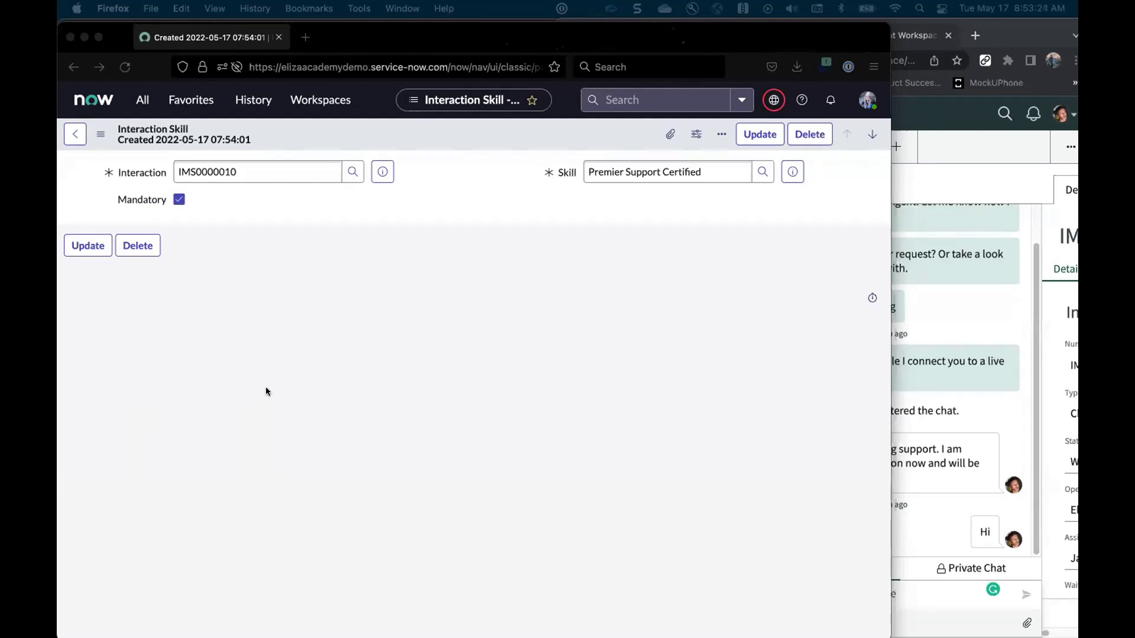
click(220, 247)
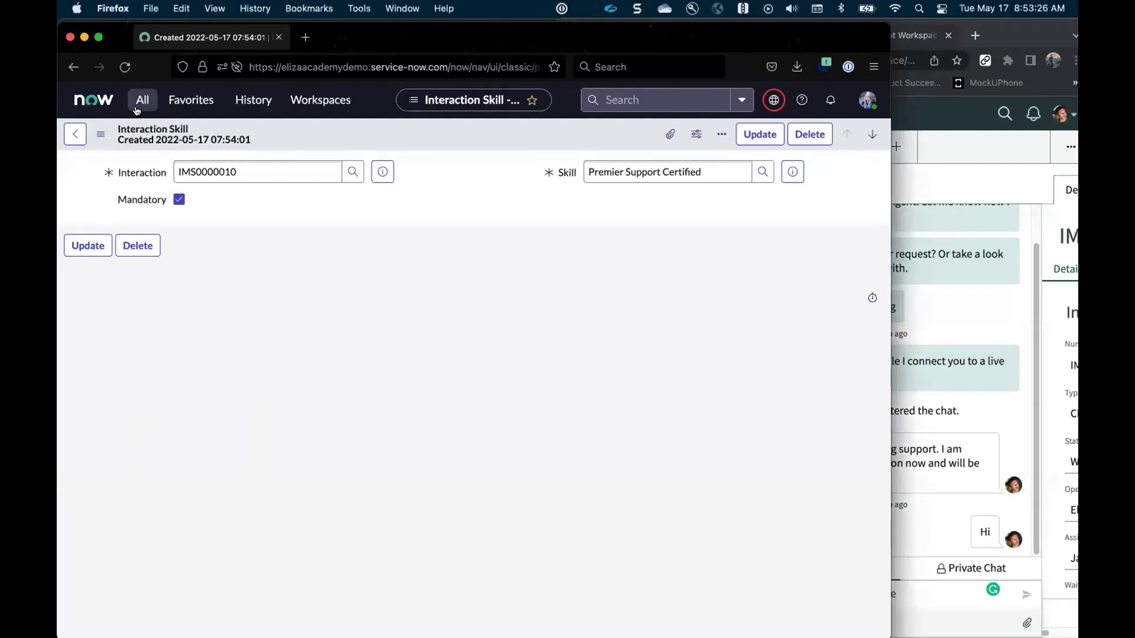
click(140, 113)
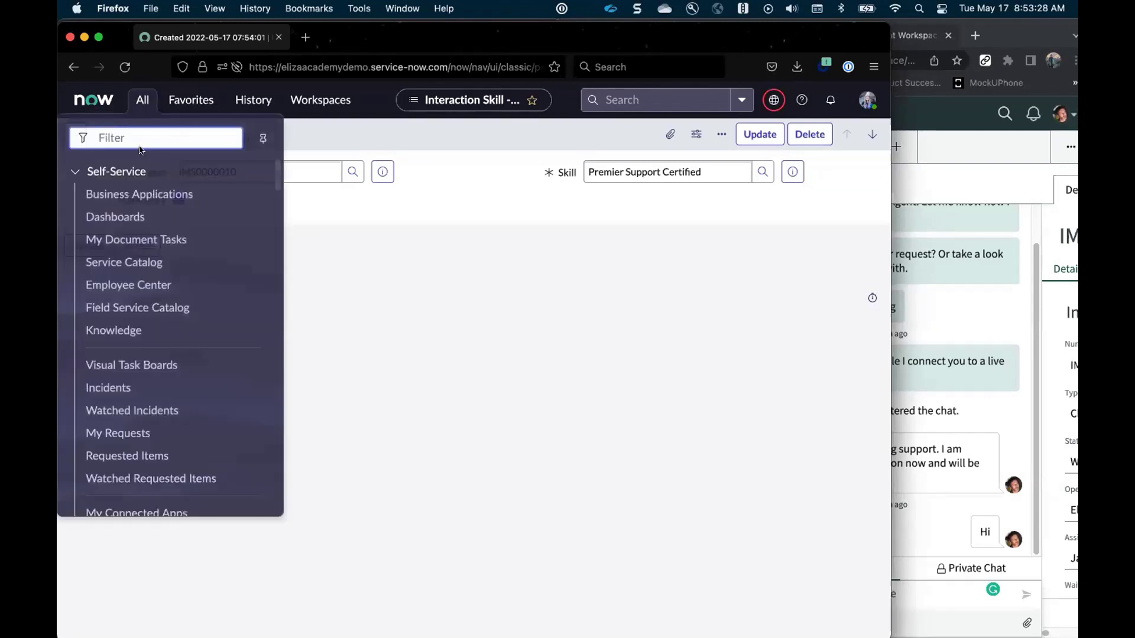
text(queu)
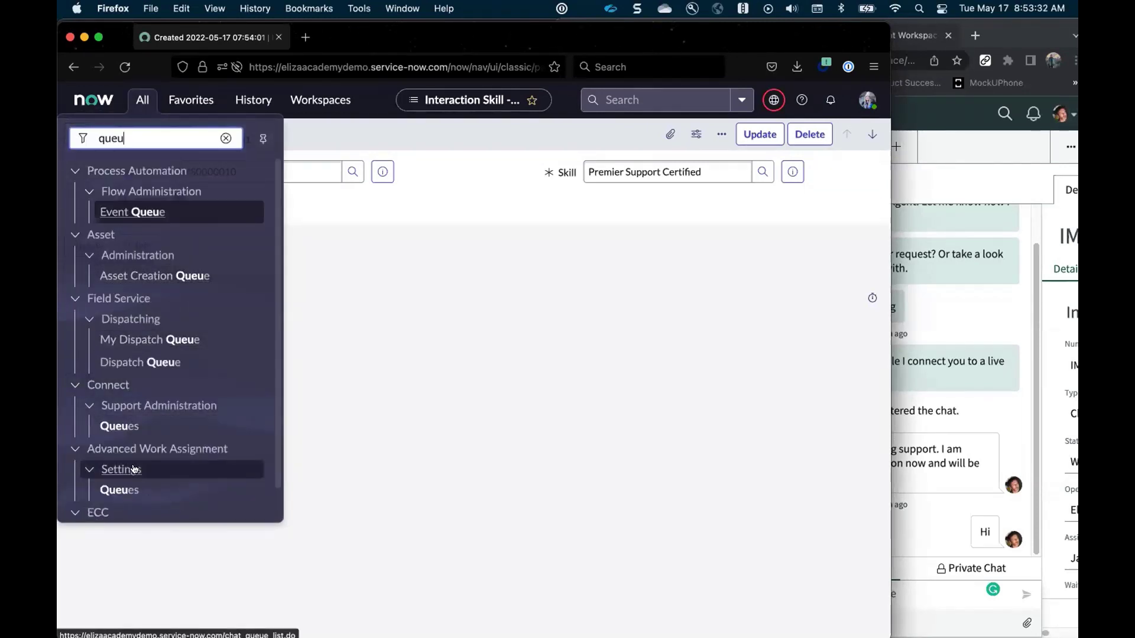
click(121, 490)
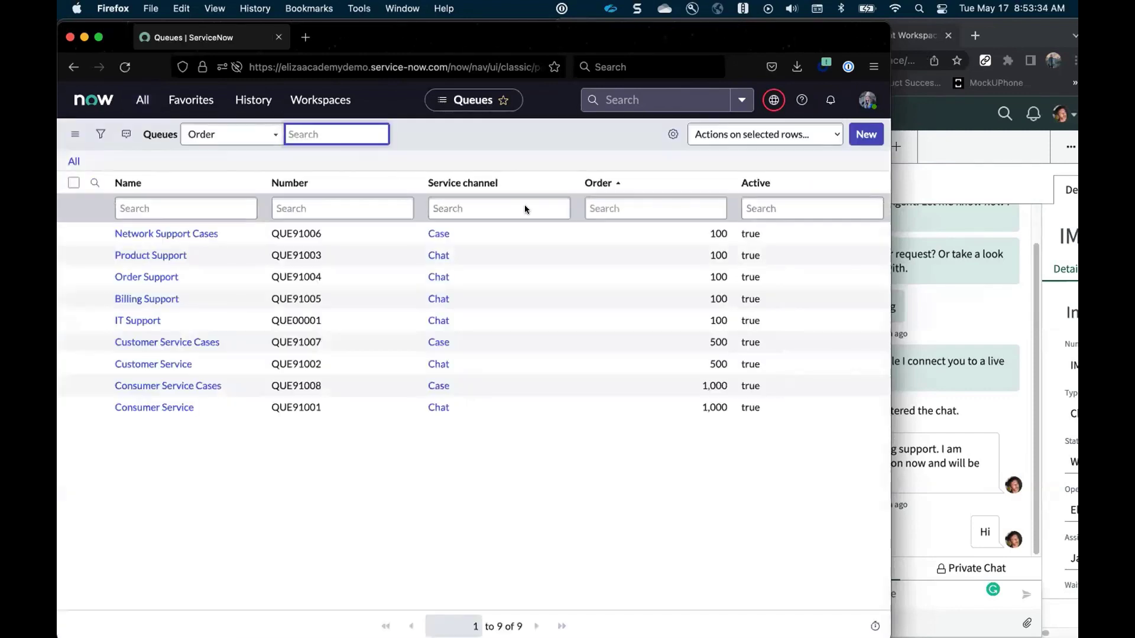
click(157, 318)
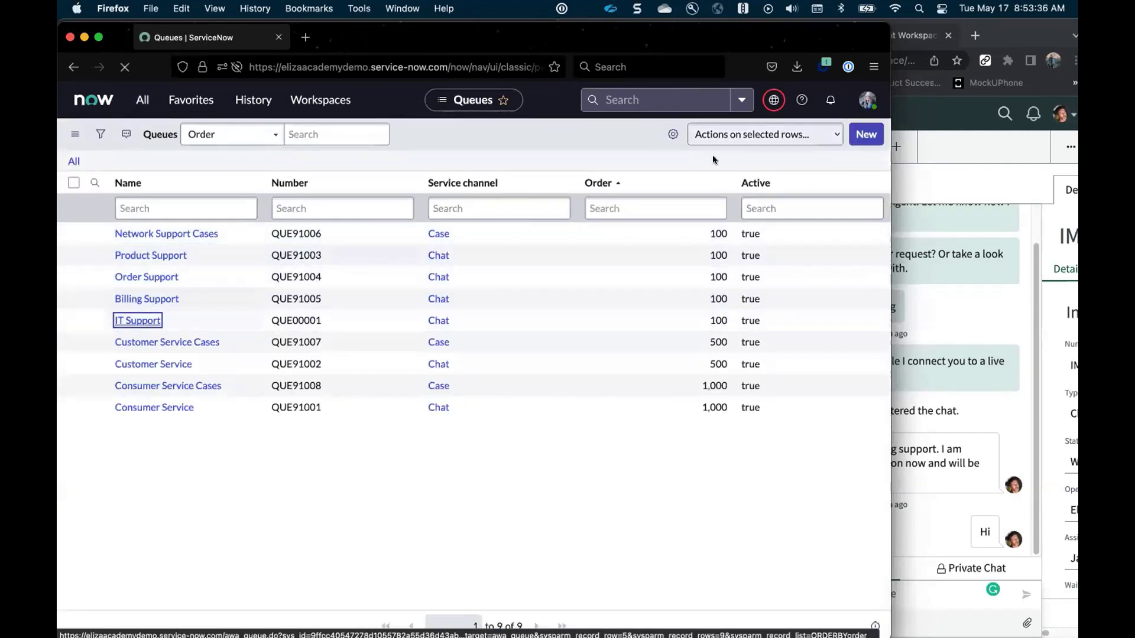
drag(890, 81, 1077, 80)
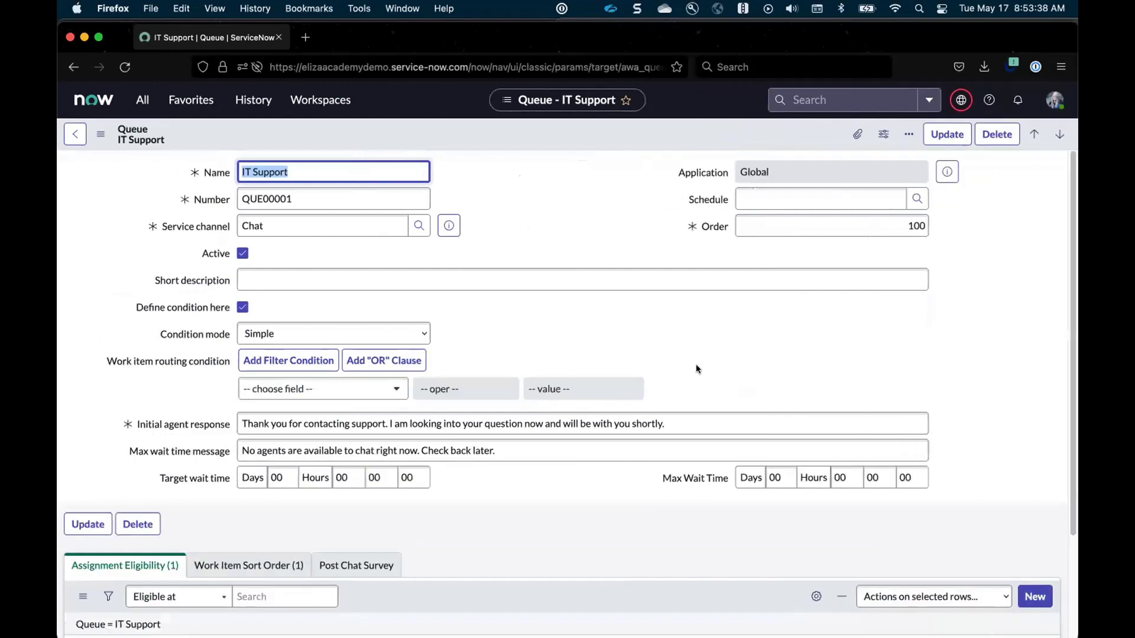
- Open Chat Assignment Rule With Skills from the IT Support queue's assignment eligibility and examine its Assign by options and skill handling
scroll(414, 449, down, 4)
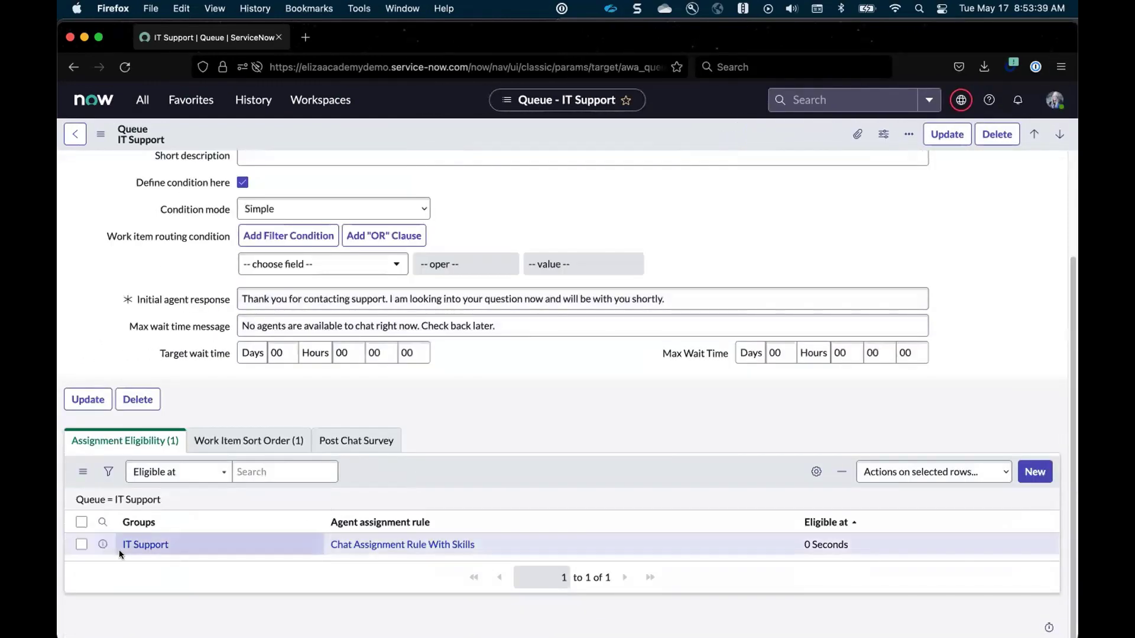
click(341, 545)
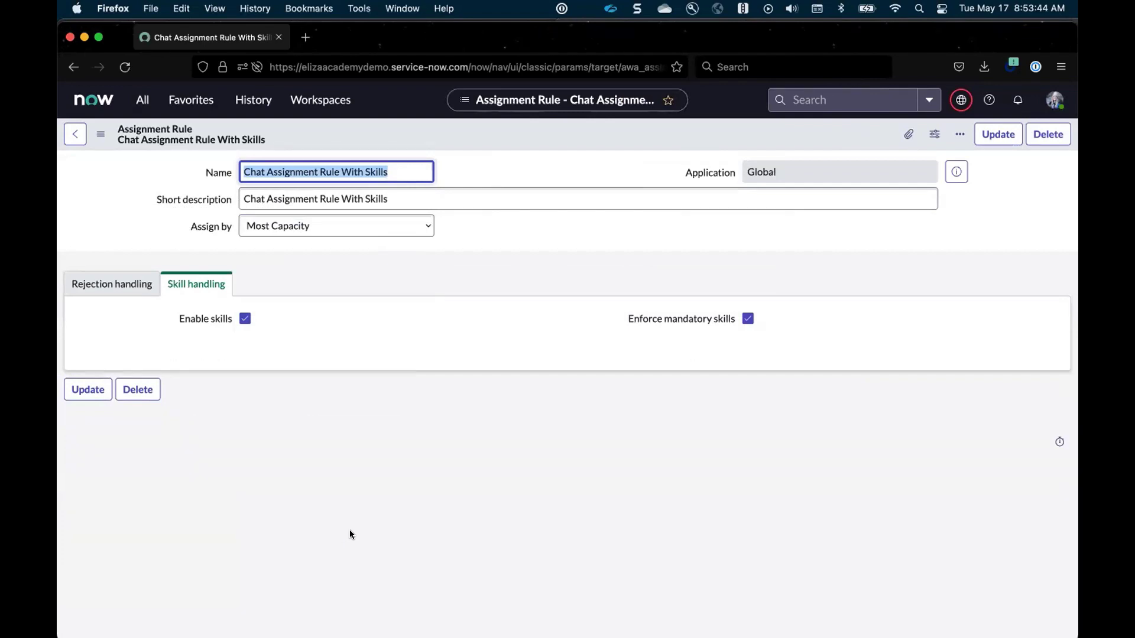
click(374, 425)
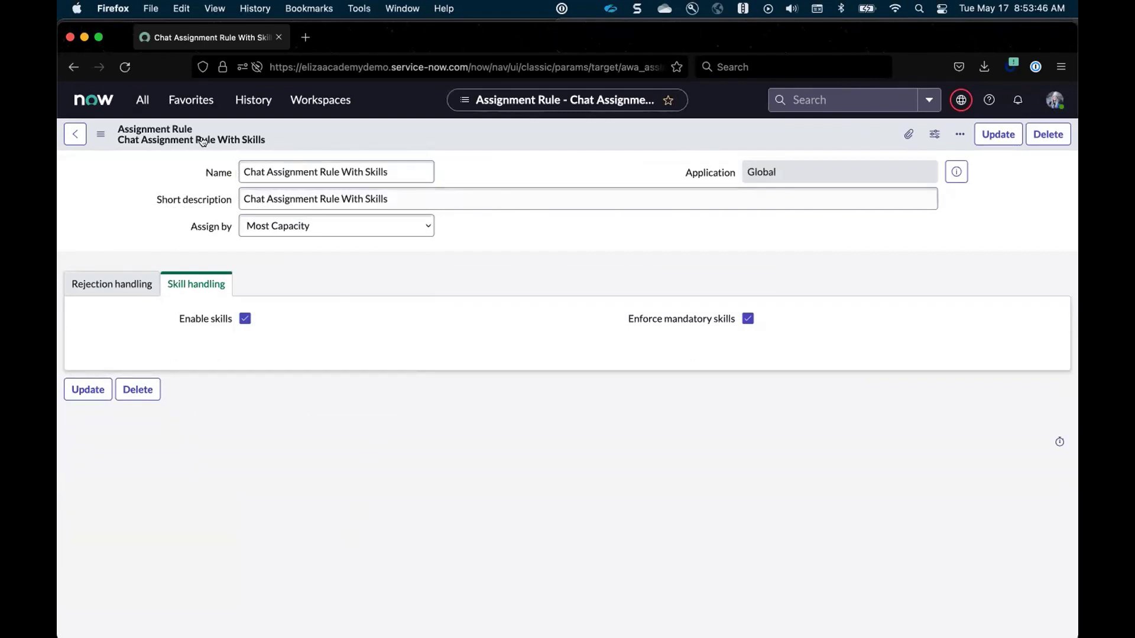
click(269, 225)
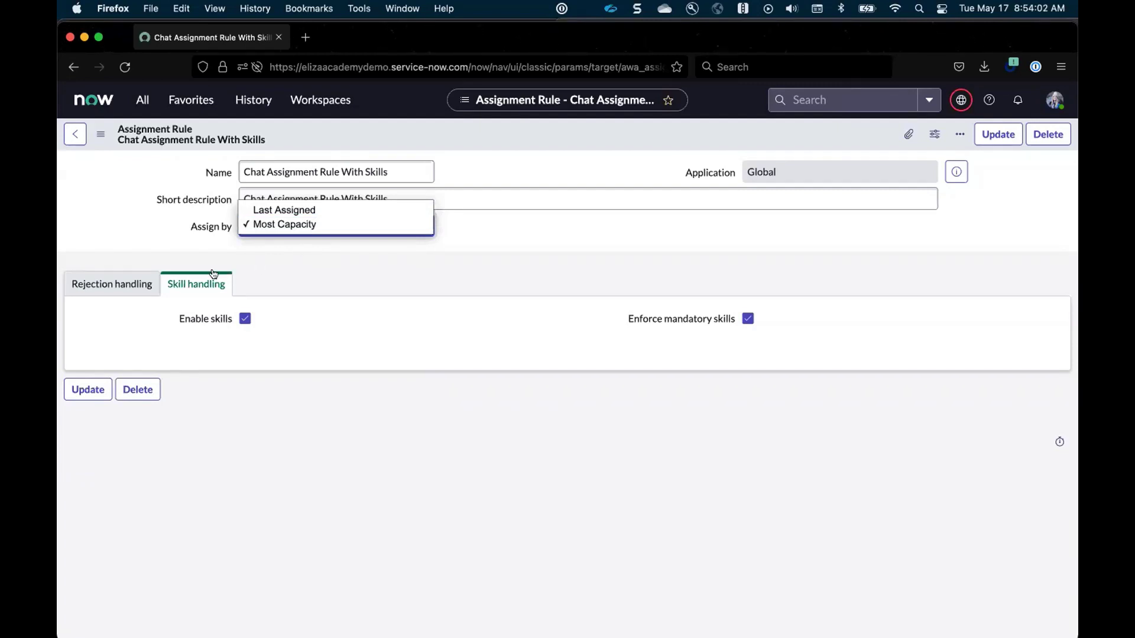
click(176, 246)
click(186, 248)
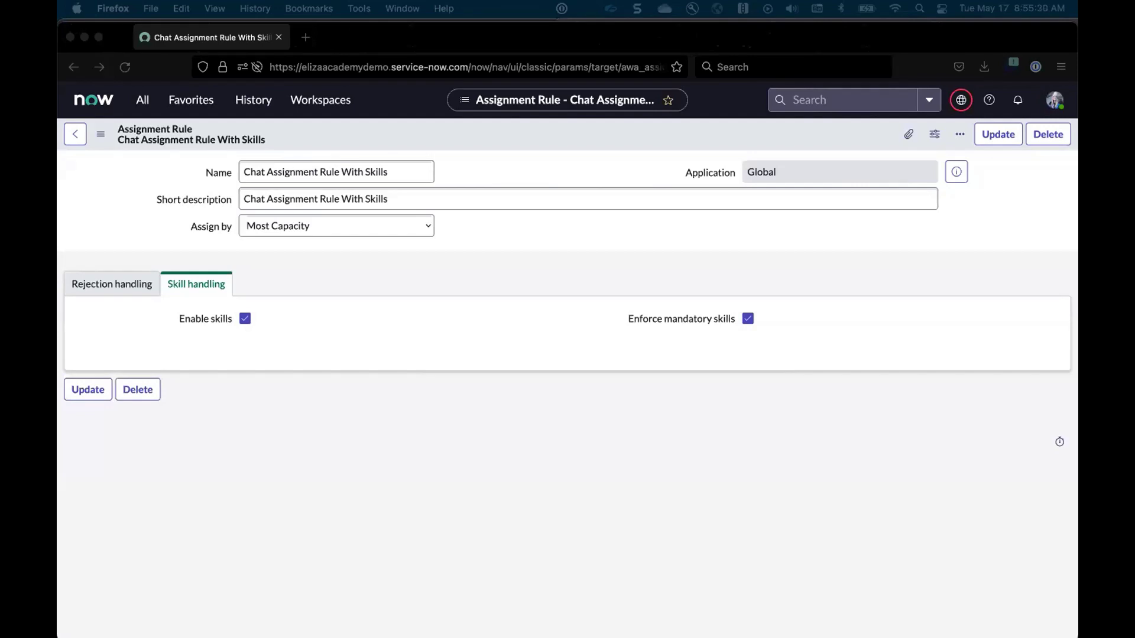
- Switch to Agent Workspace in Chrome and widen its window to the full screen width to show the chat interaction
key(super+Tab)
drag(552, 238, 151, 239)
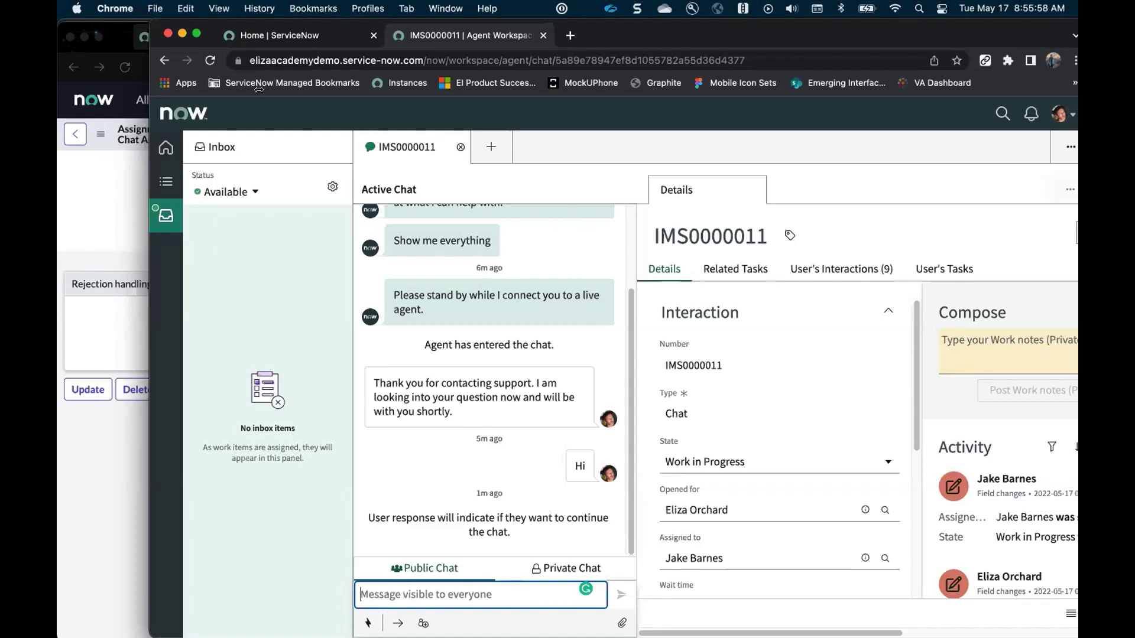
drag(150, 126, 56, 131)
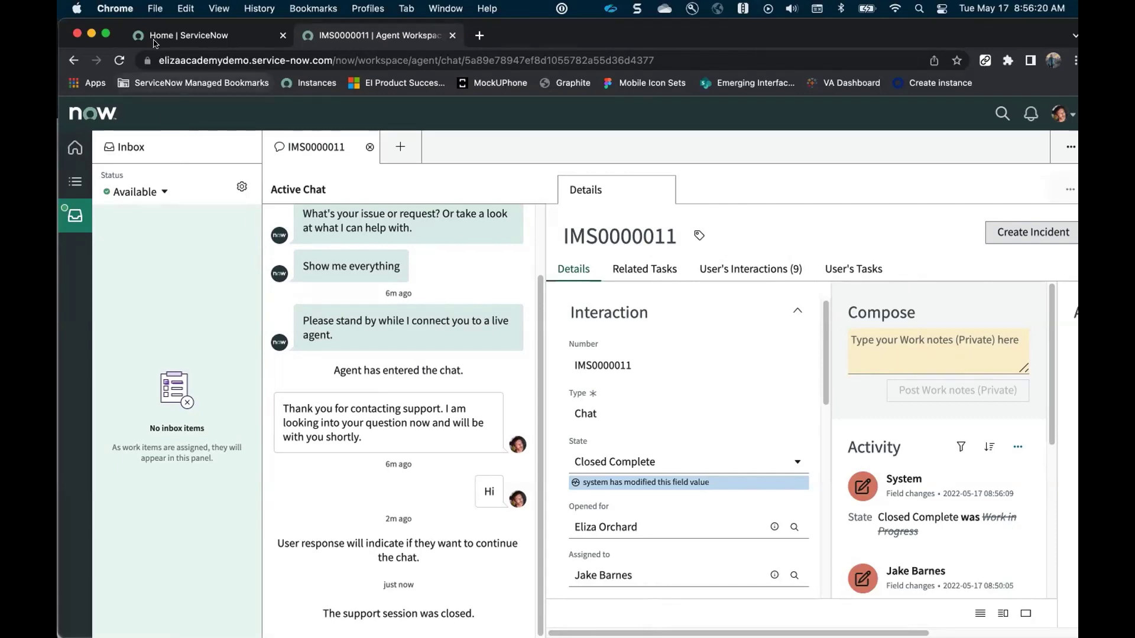
- Return to Firefox and open the list of Advanced Work Assignment queues
key(ctrl+Left)
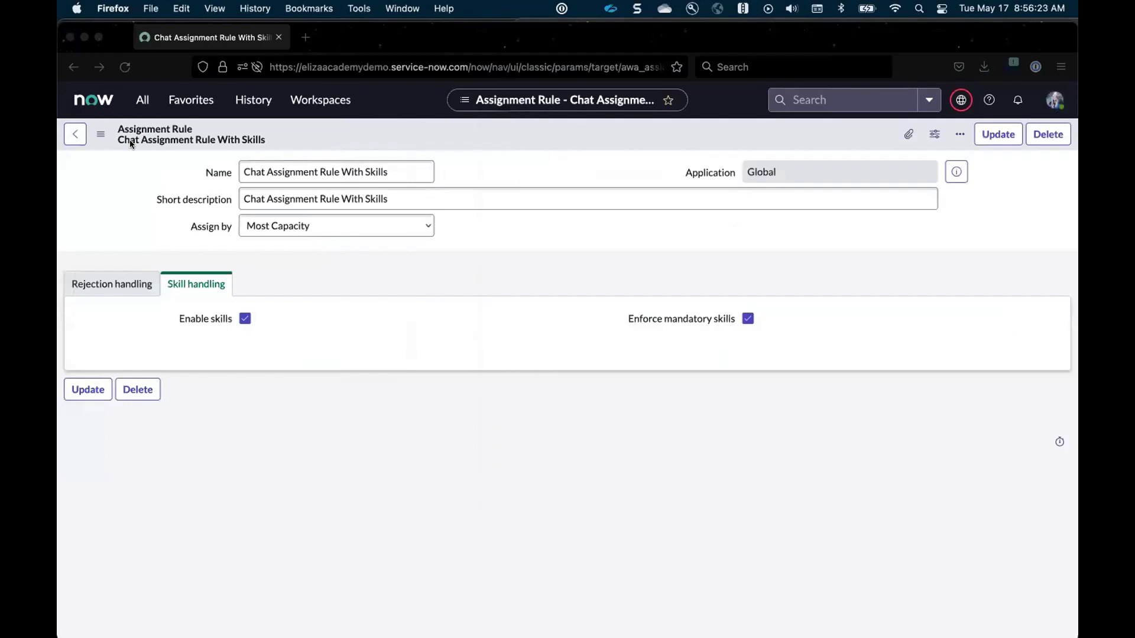
click(142, 99)
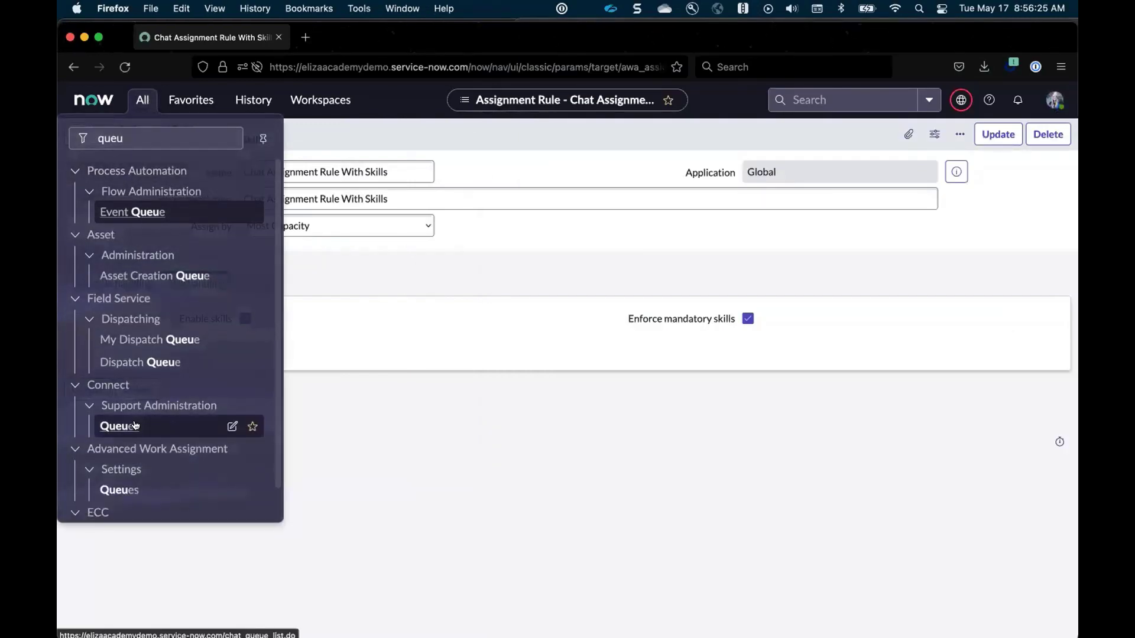
click(120, 490)
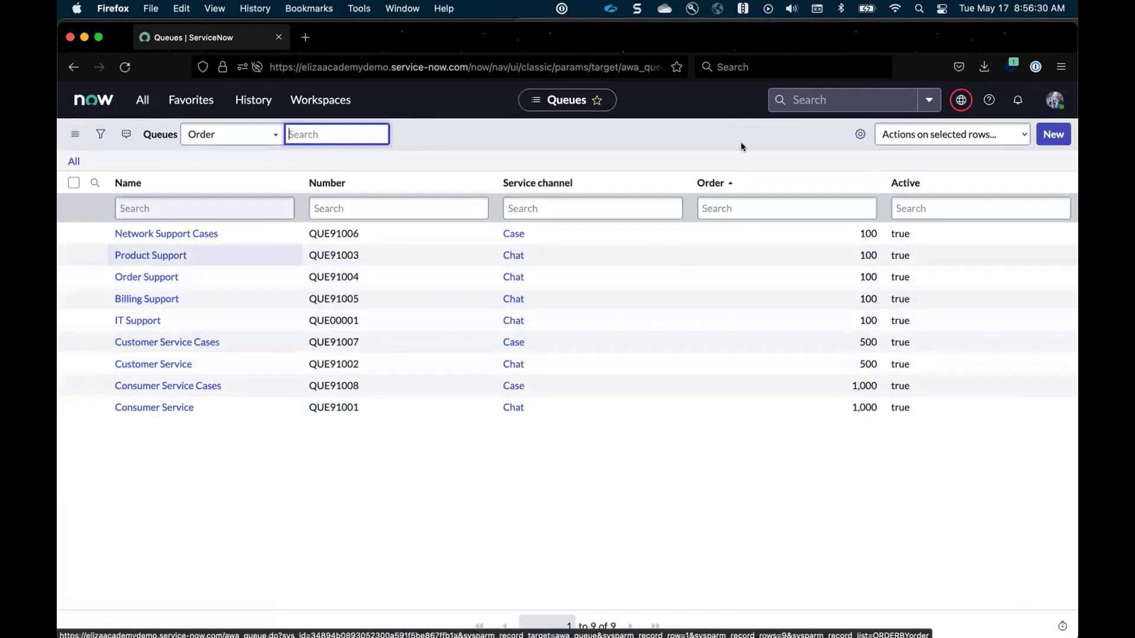
- Start a new queue record named Incident and open the lookup for its service channel
click(1049, 136)
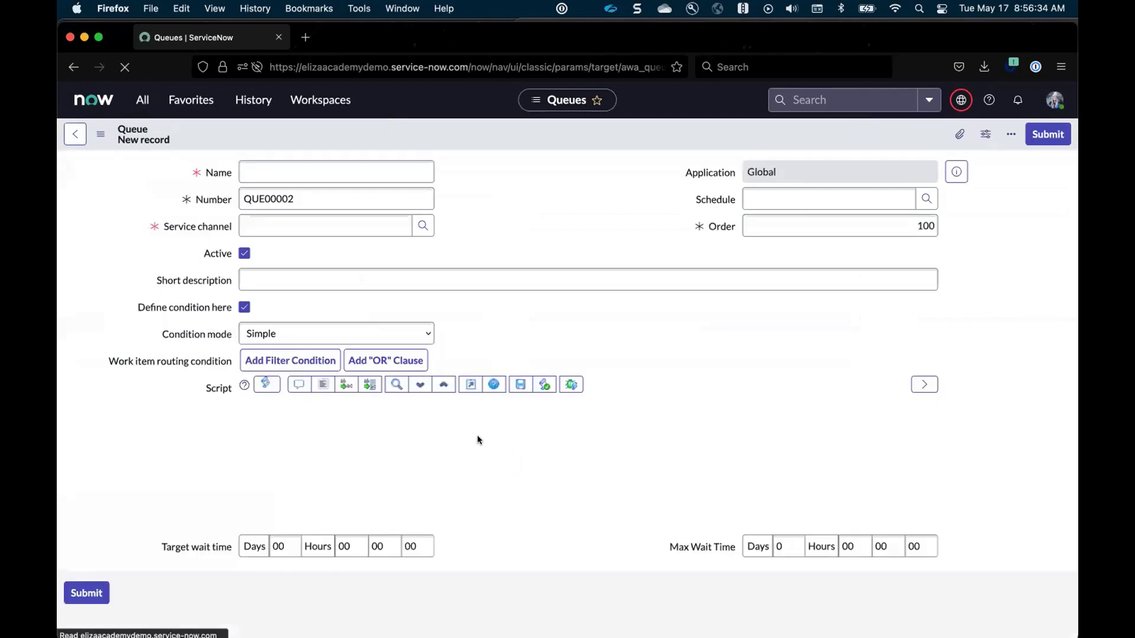
click(337, 175)
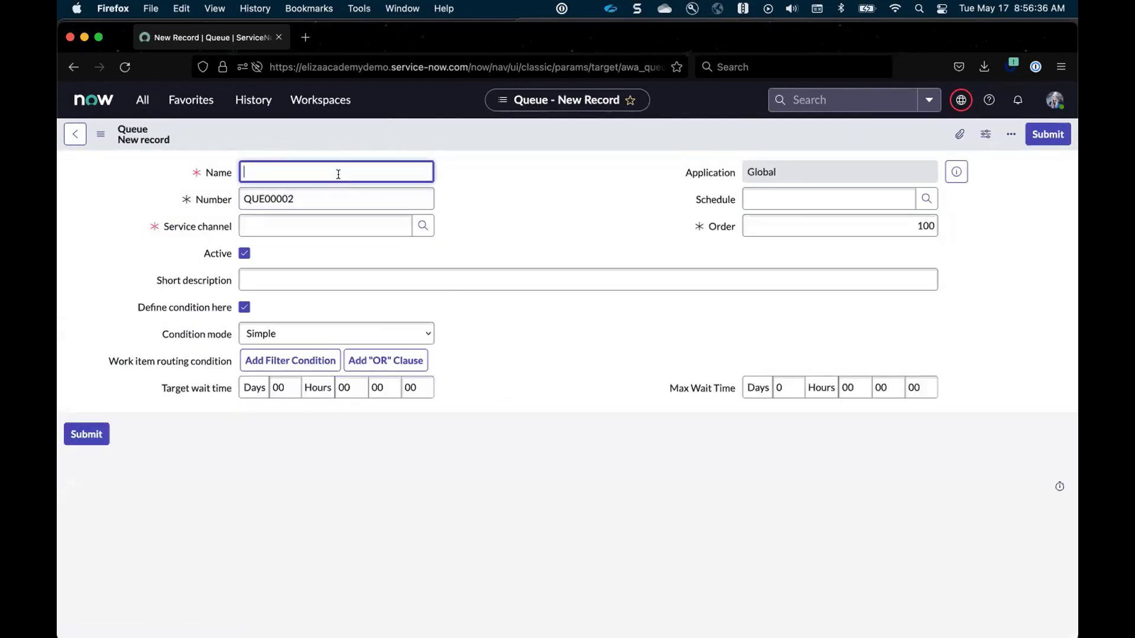
text(Incident)
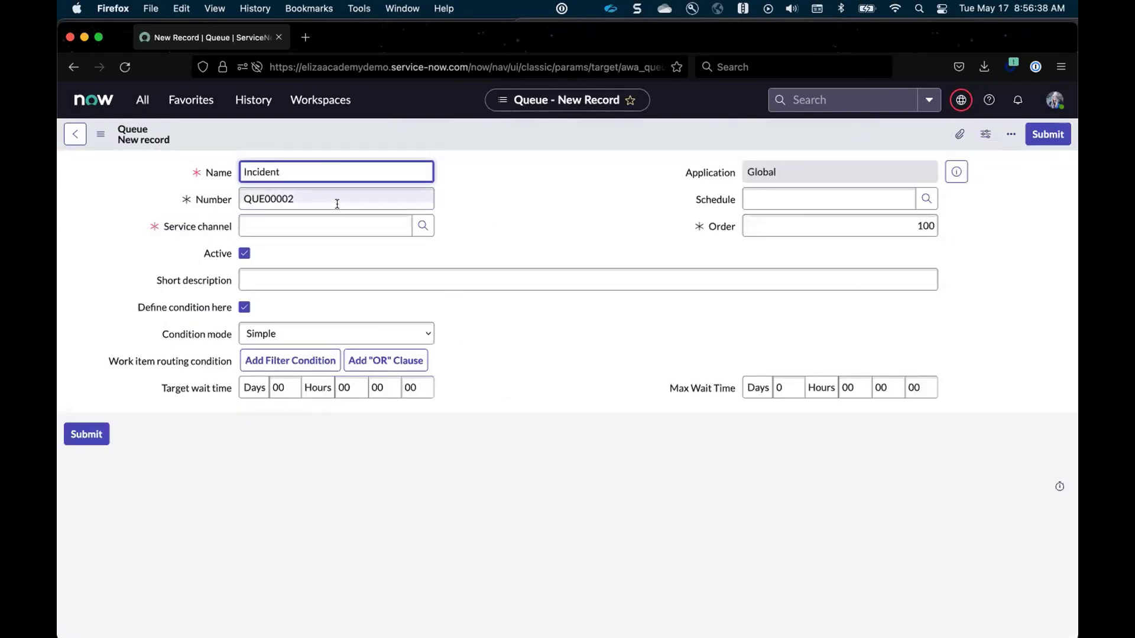
click(391, 226)
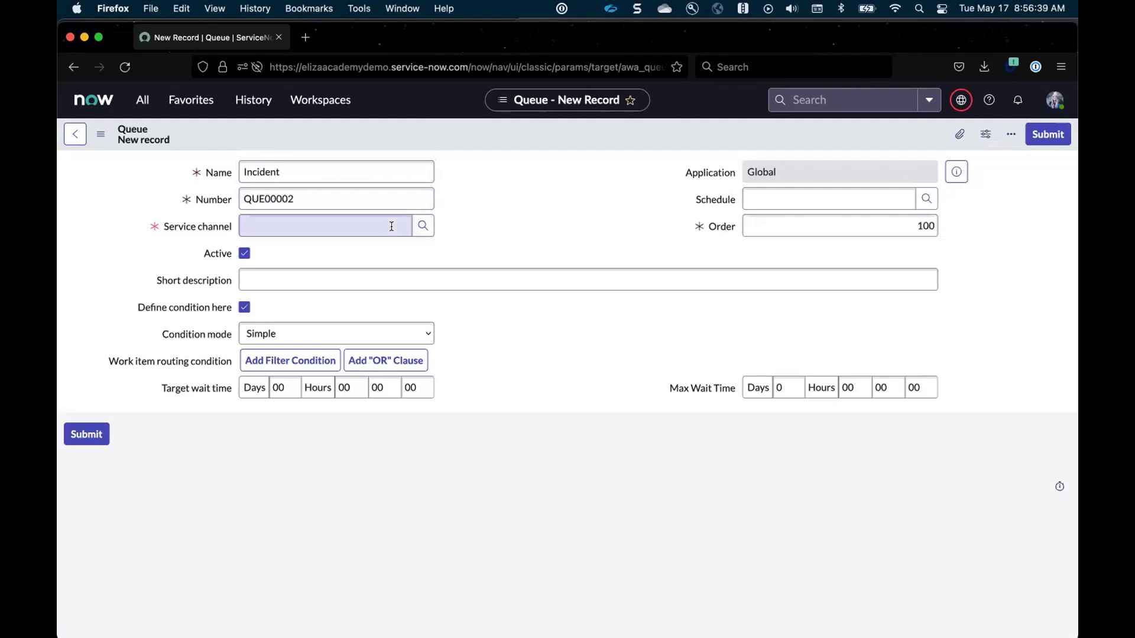
click(423, 226)
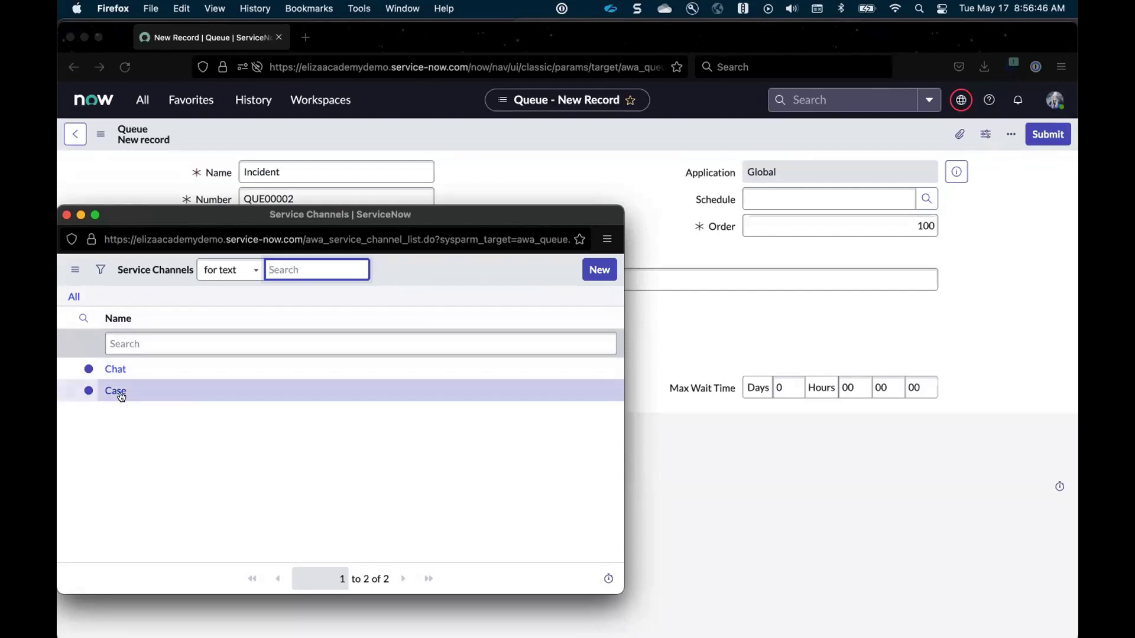
- Open a blank service channel record from the lookup, examine its table, Assign to and capacity fields, and close it unsaved
click(590, 272)
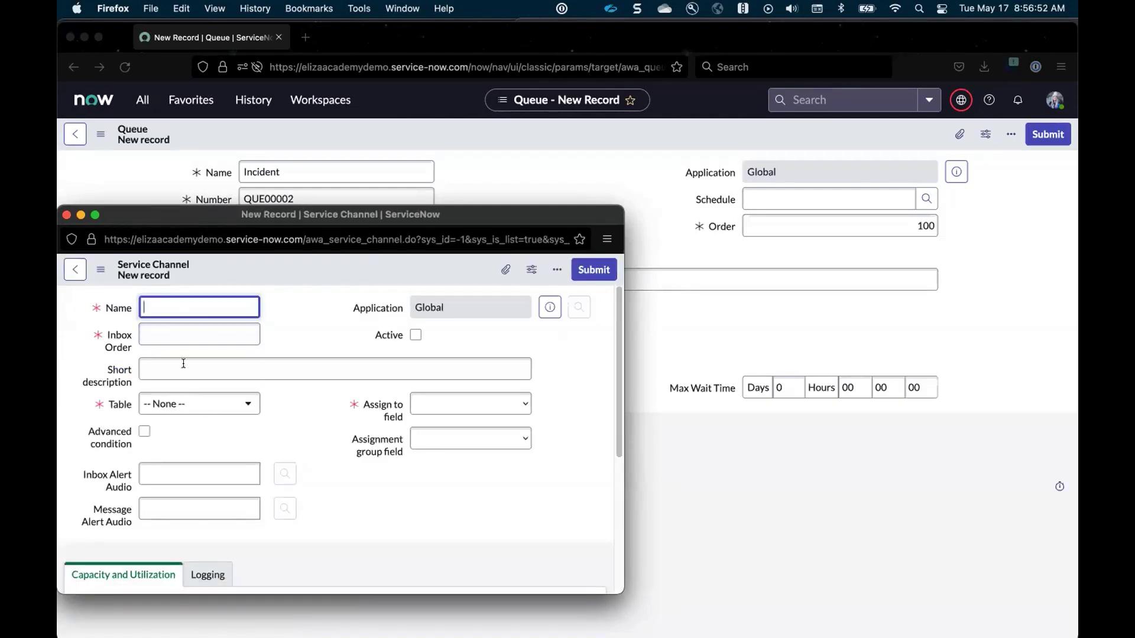
click(183, 403)
click(325, 397)
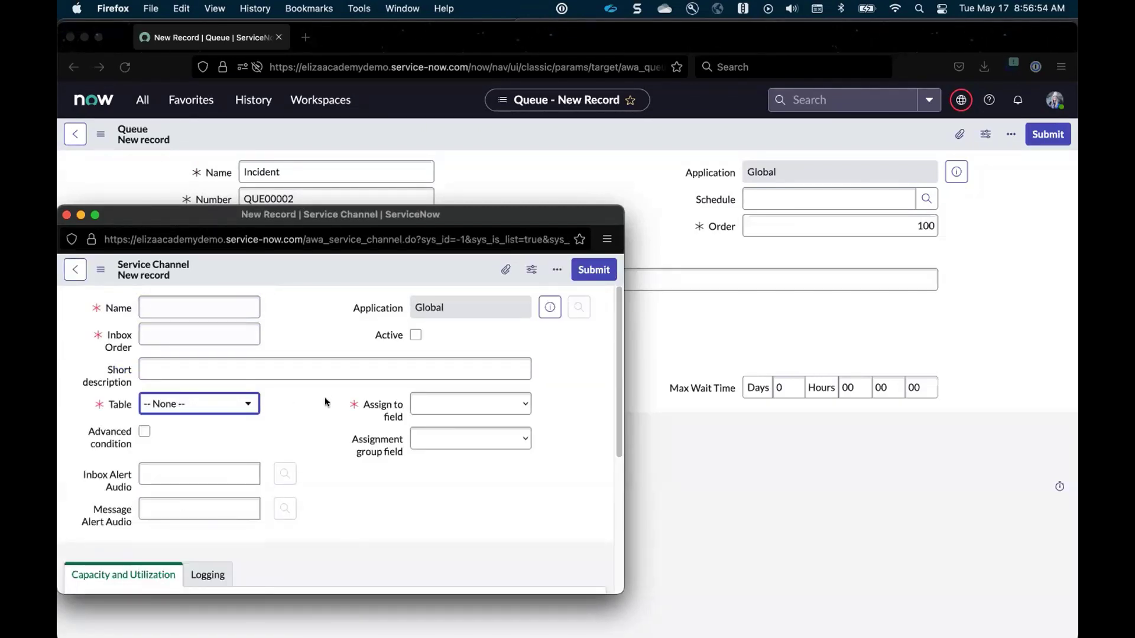
scroll(324, 397, down, 2)
scroll(324, 402, up, 1)
click(473, 375)
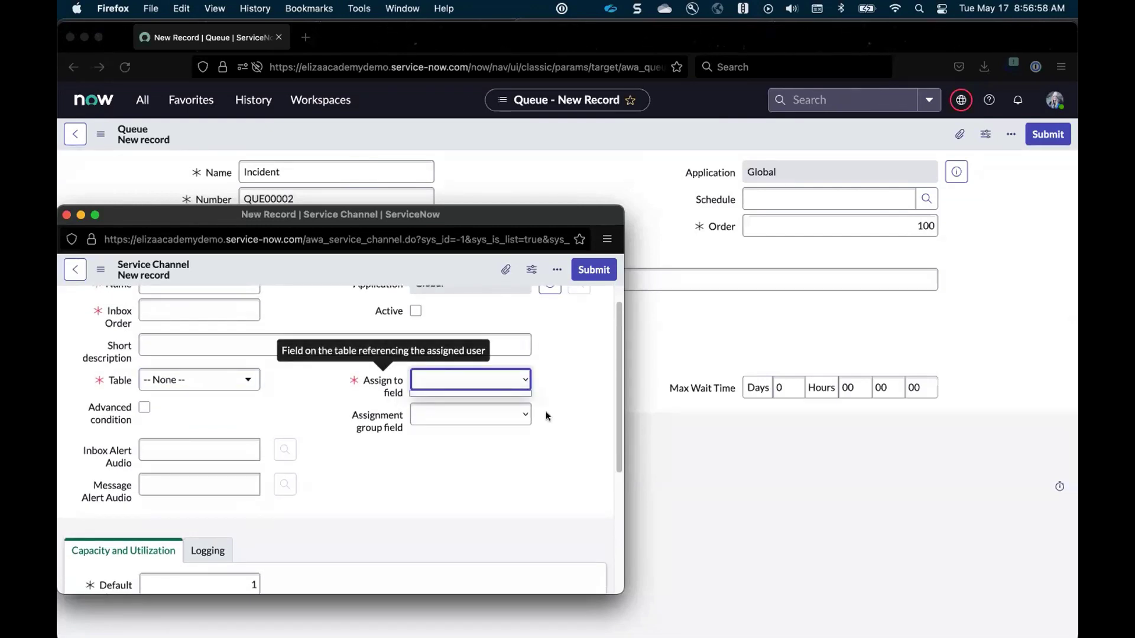
scroll(516, 406, up, 1)
scroll(516, 406, up, 1)
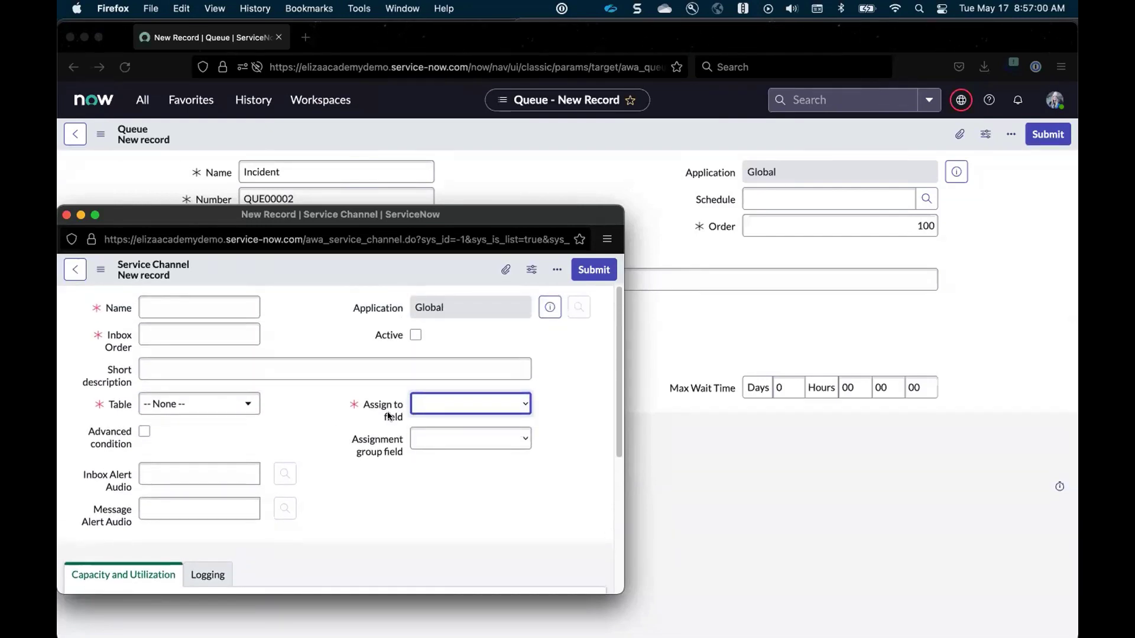
scroll(372, 434, down, 5)
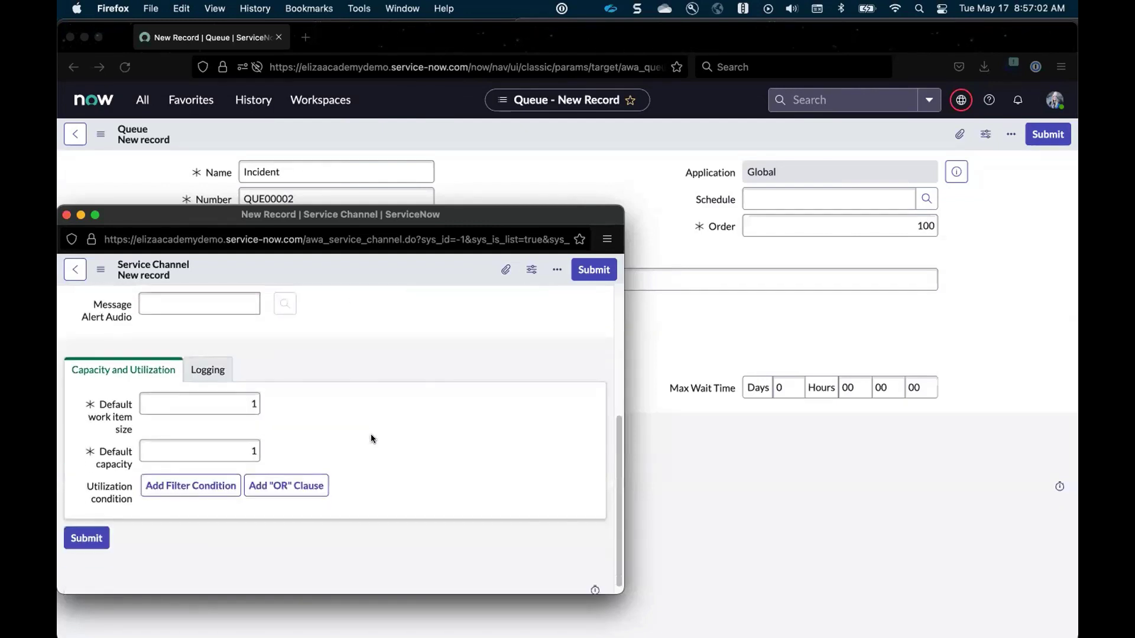
scroll(370, 437, up, 5)
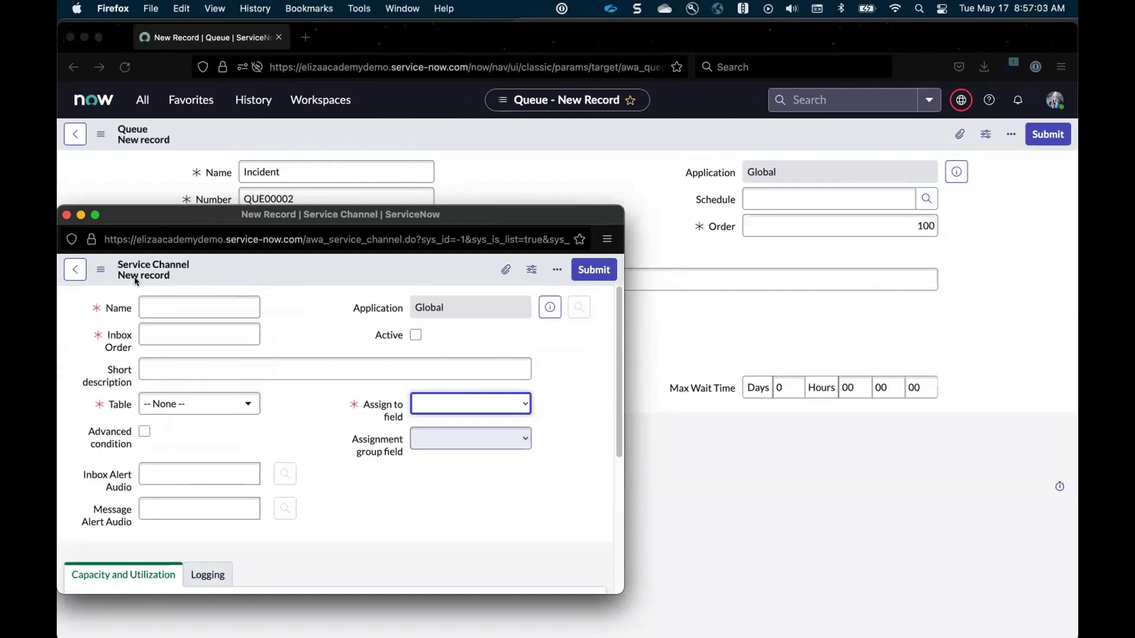
click(66, 215)
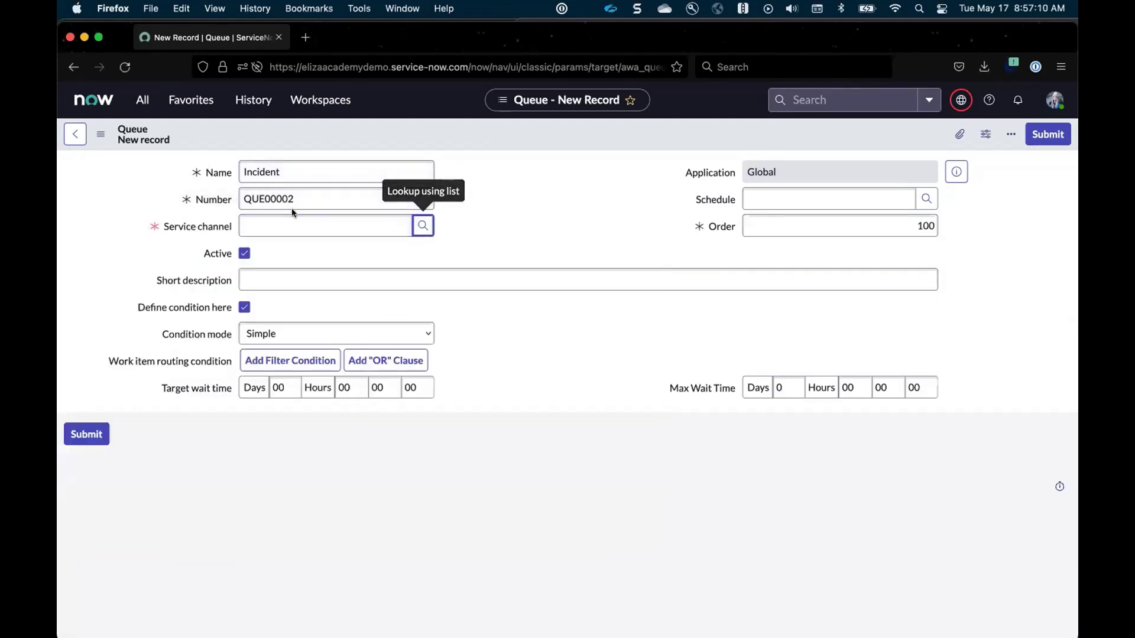
- Check the condition mode and service channel fields of the new Incident queue, and discard the record without saving
click(383, 341)
click(390, 333)
click(345, 227)
click(484, 343)
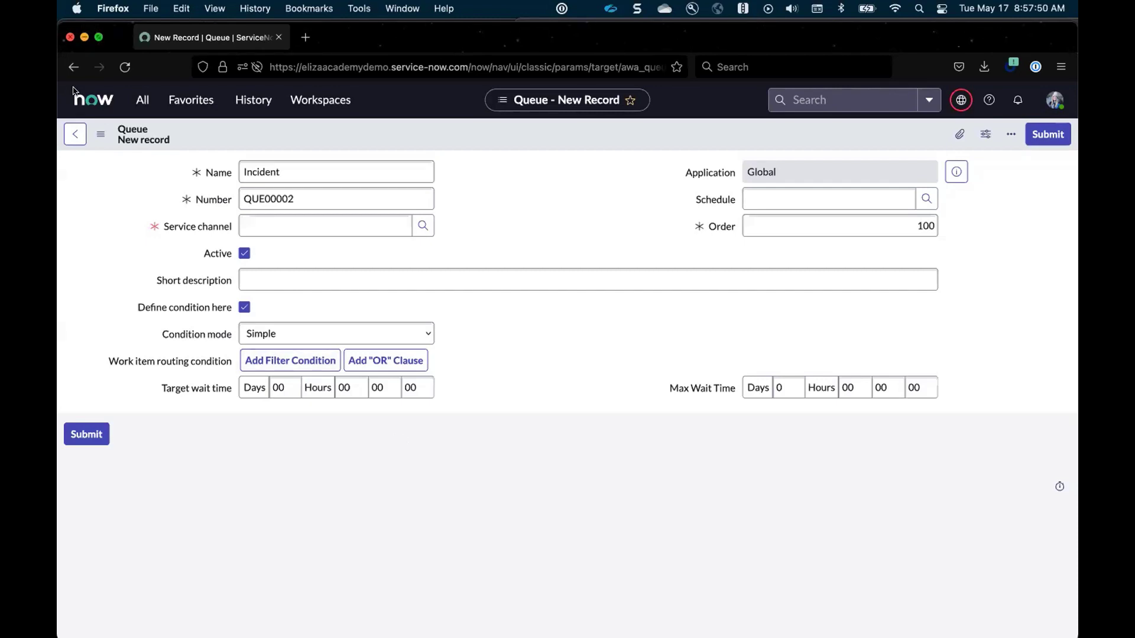
right_click(73, 67)
click(120, 91)
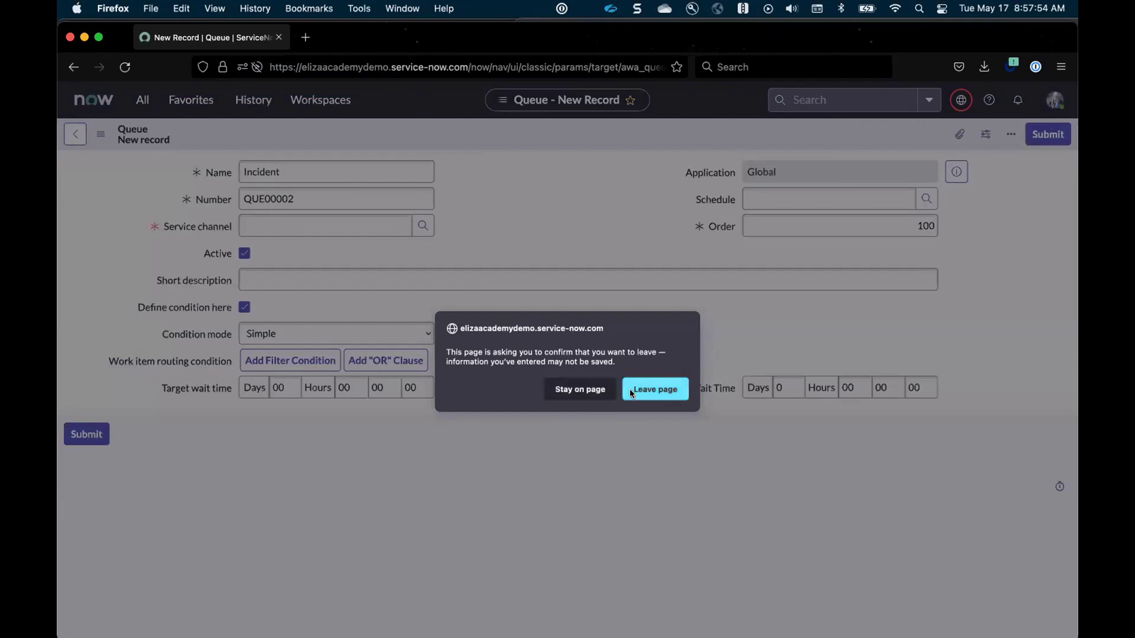
click(629, 388)
- Open the IT Support queue and examine its work item sort order and assignment eligibility records
click(137, 321)
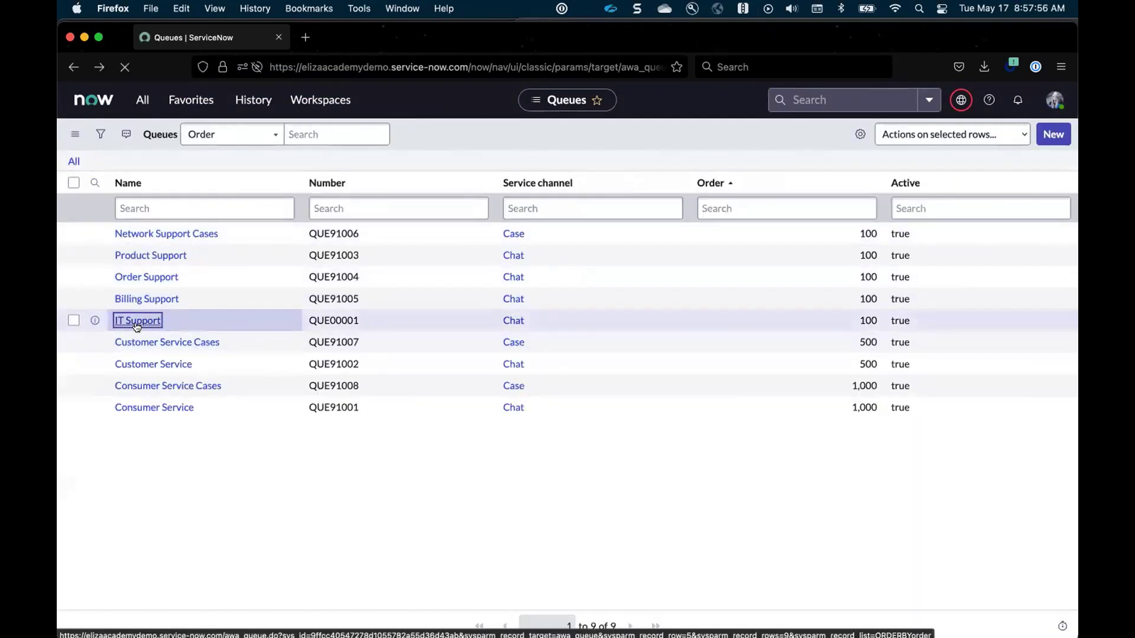
scroll(402, 458, down, 3)
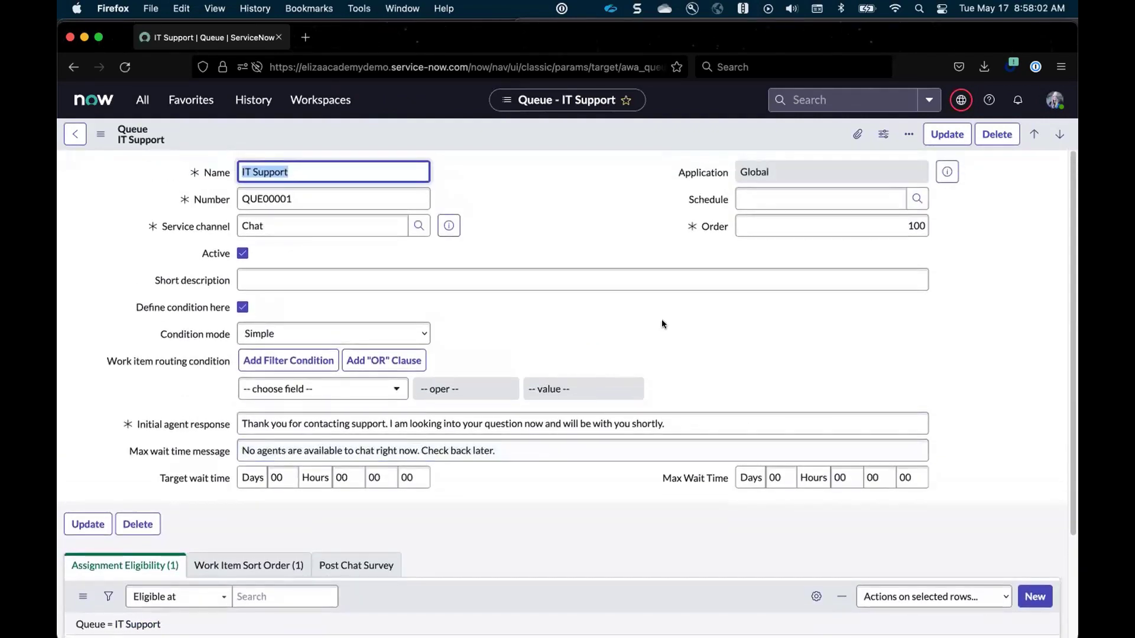
scroll(366, 494, down, 1)
click(284, 527)
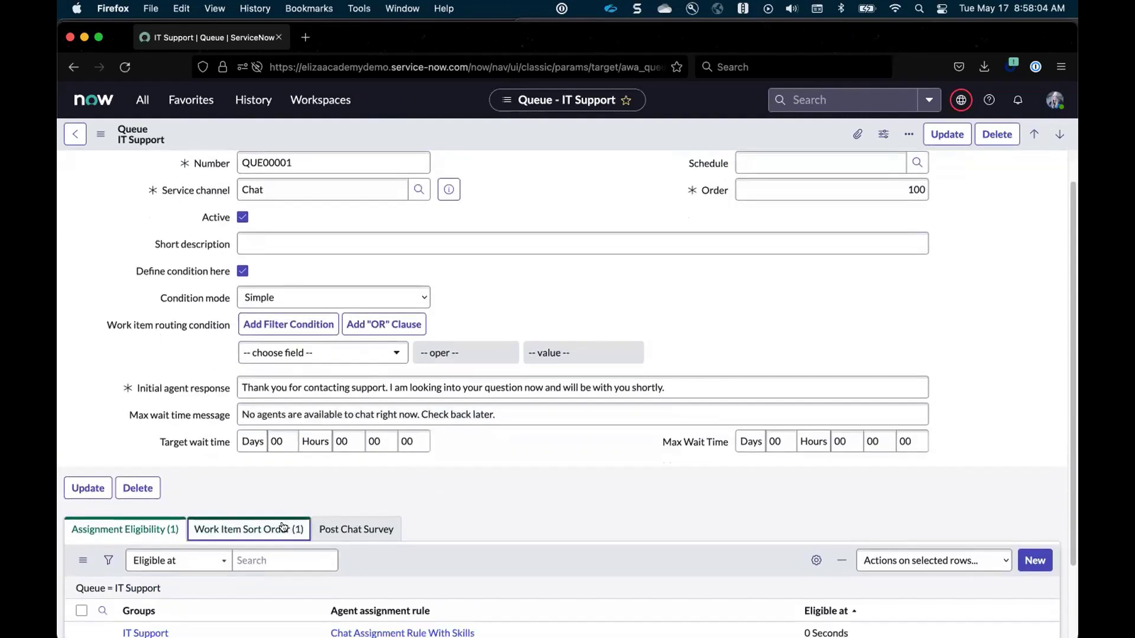
scroll(283, 527, down, 3)
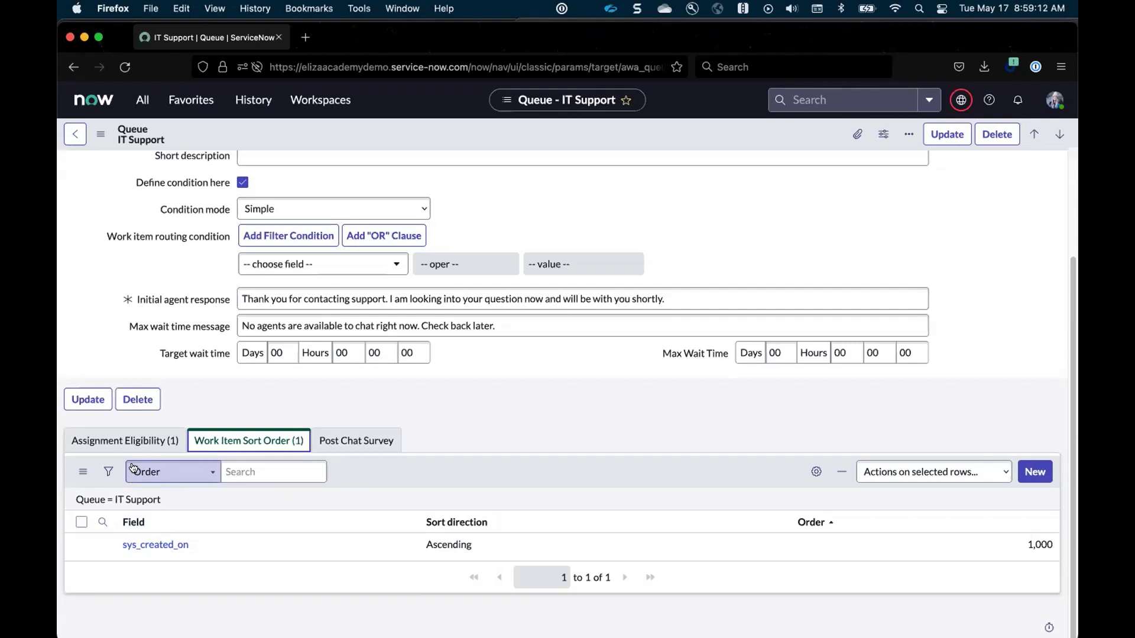
click(113, 442)
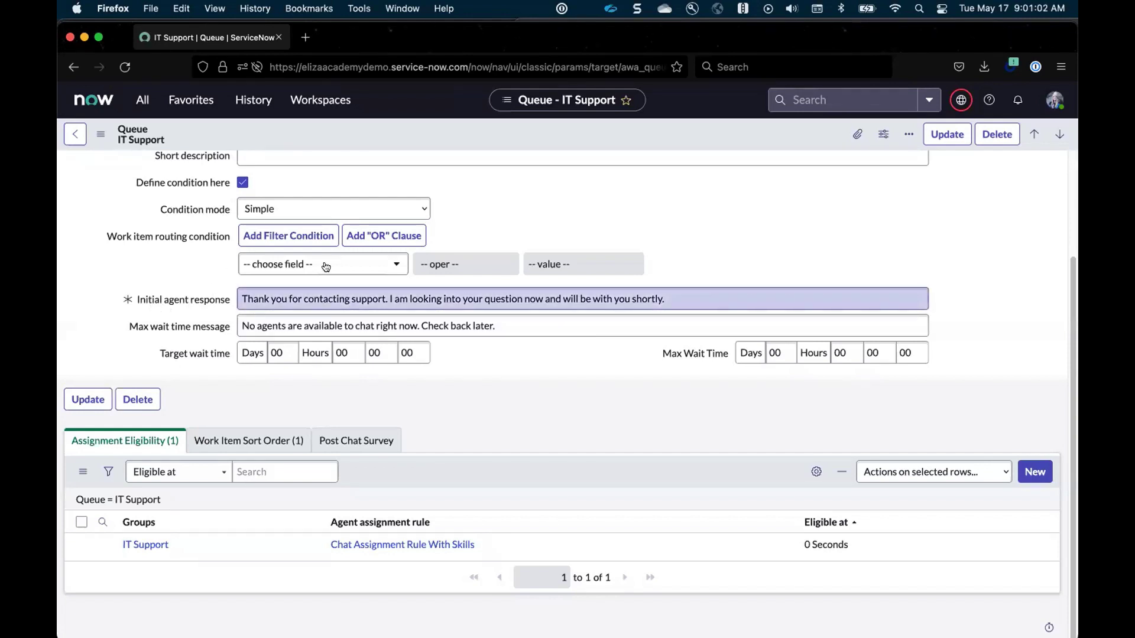
- Examine the service channel set on the IT Support queue
scroll(586, 303, up, 3)
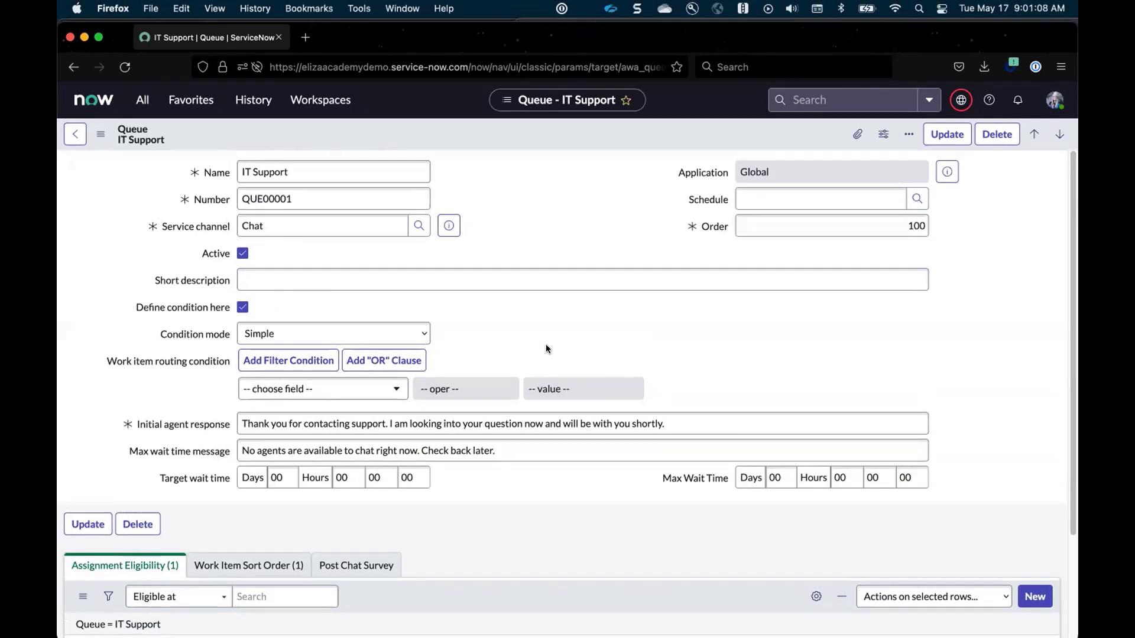
click(322, 227)
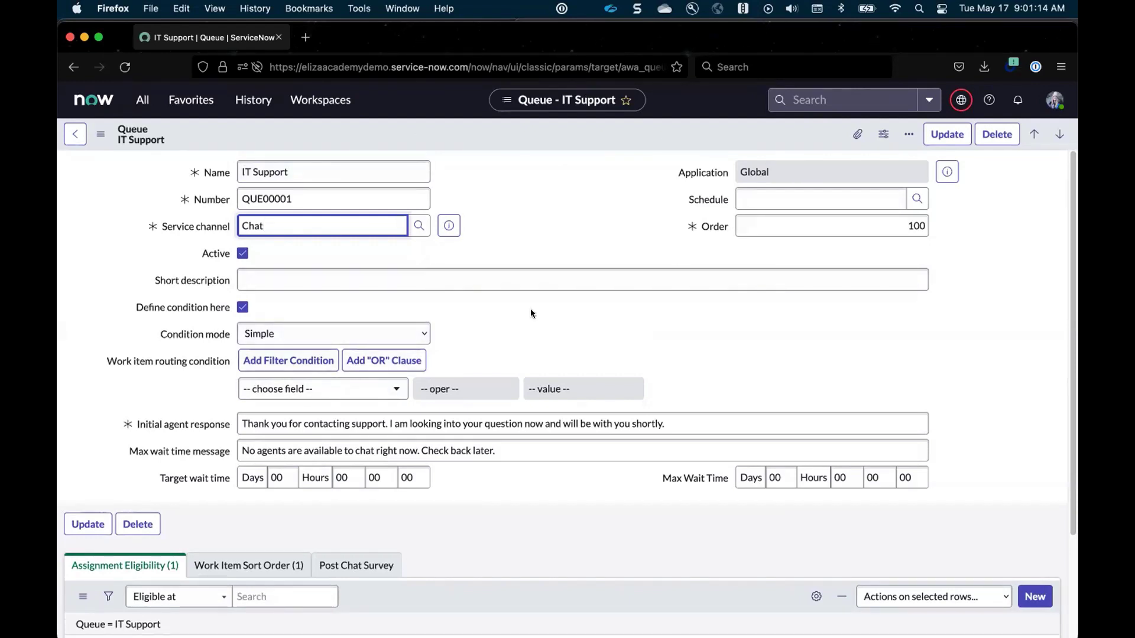
drag(278, 226, 226, 226)
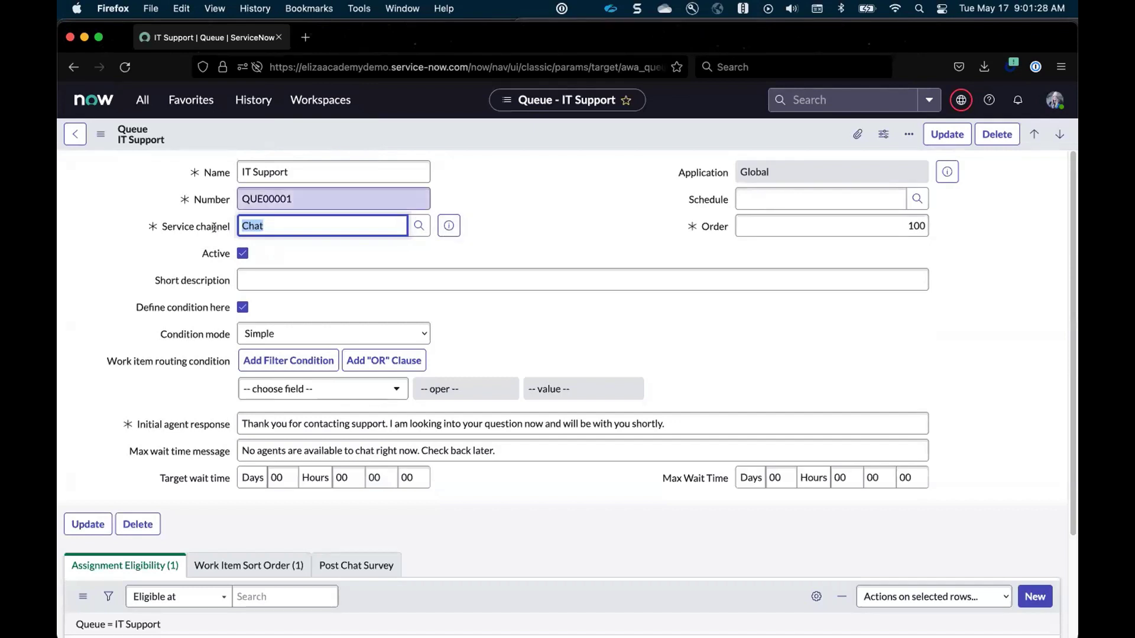
click(526, 212)
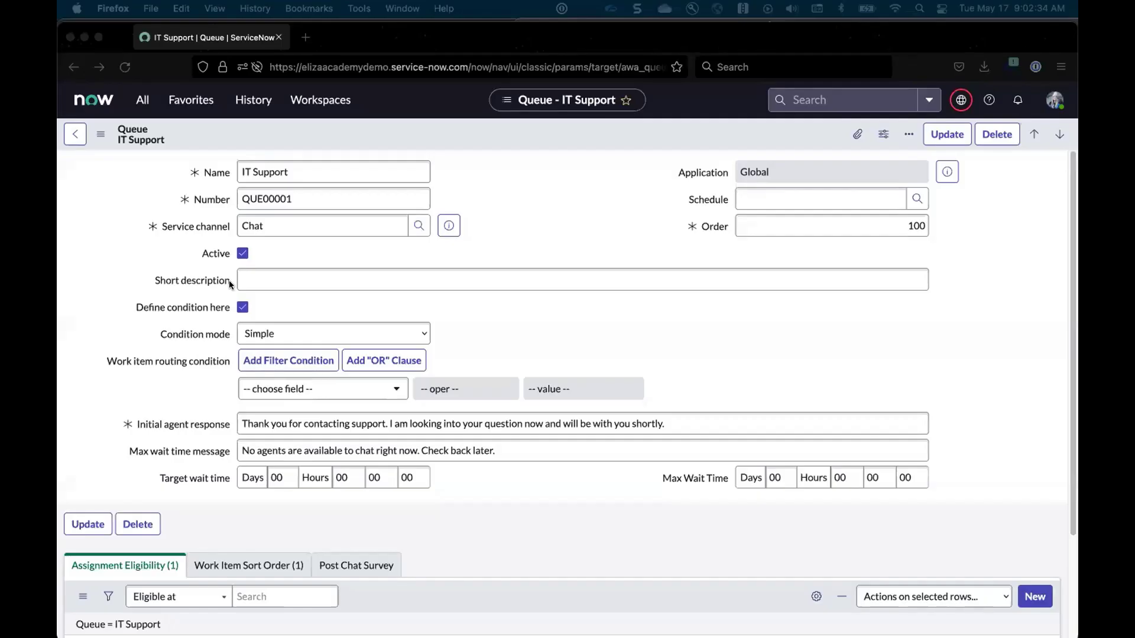
- Find Skill Determination Rules in the application navigator and open the Premier support for Chat rule
click(142, 100)
text(queu)
double_click(147, 133)
text(skill determin)
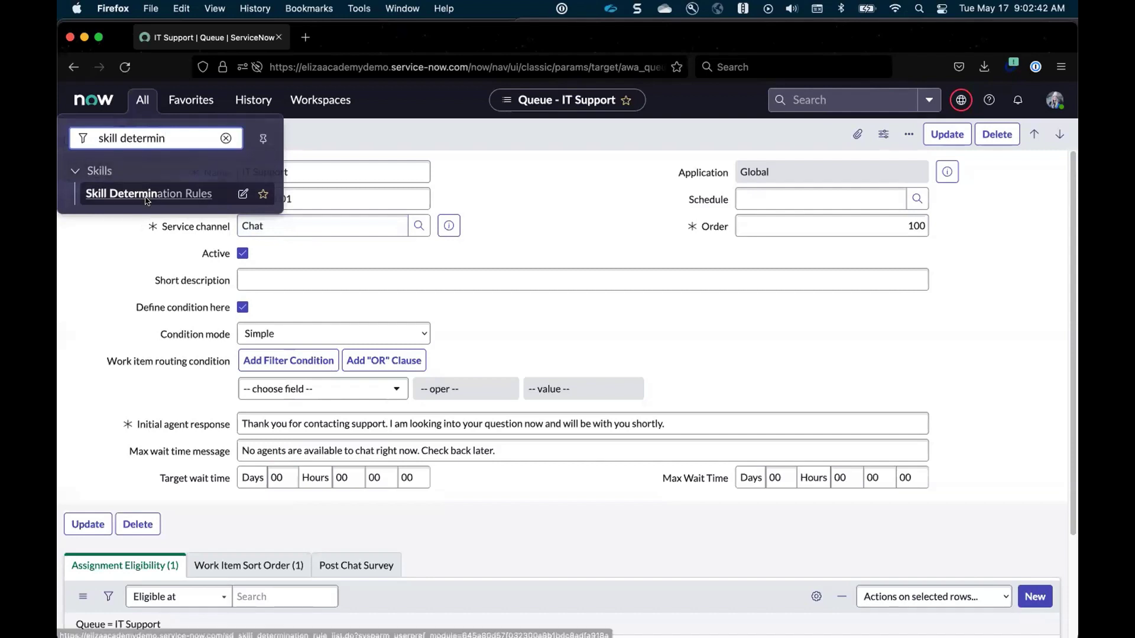
click(145, 193)
click(167, 271)
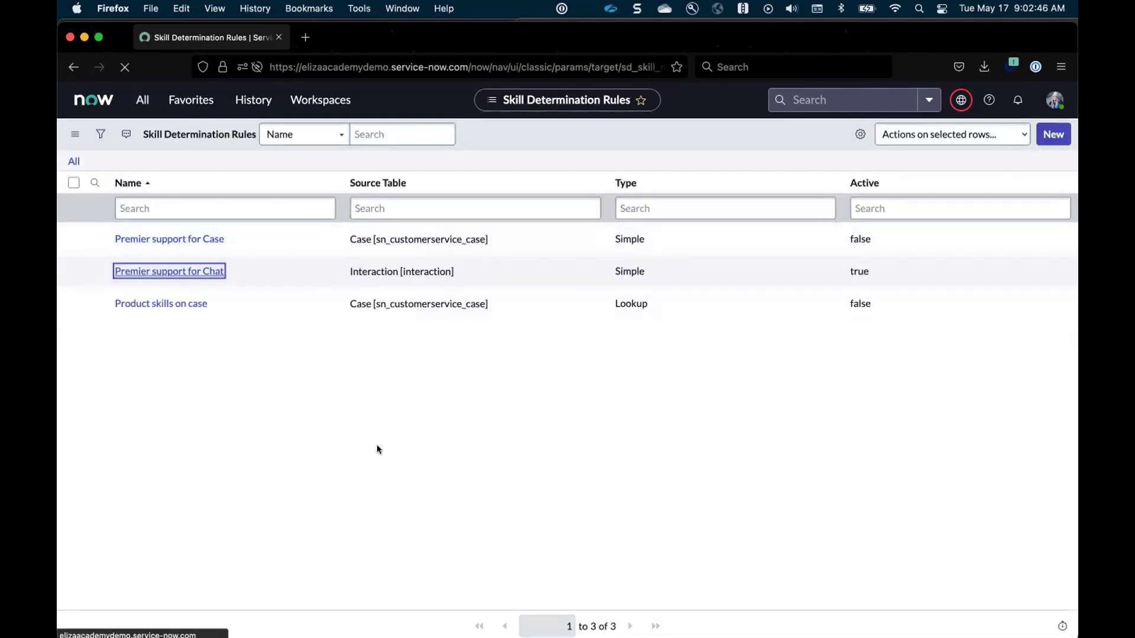